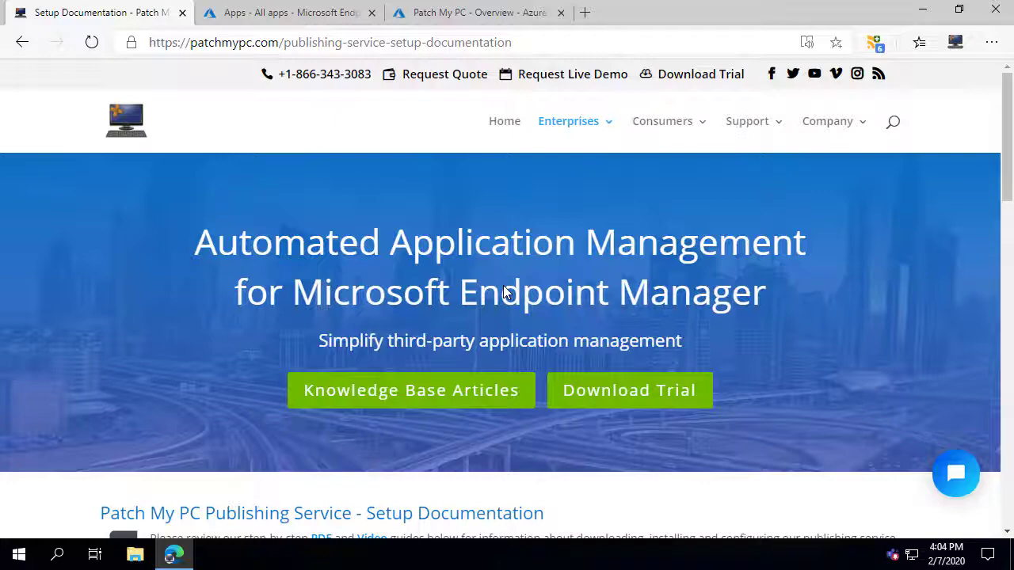
Download the Publishing Service 1.6.2 MSI from the Download and Docs page and open it.
mouse_move(564, 125)
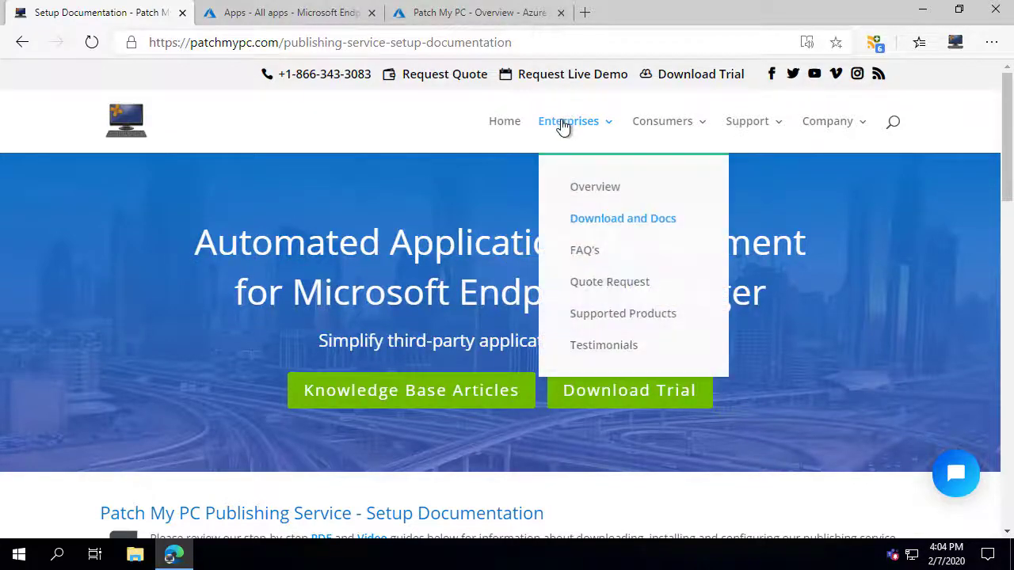
left_click(607, 227)
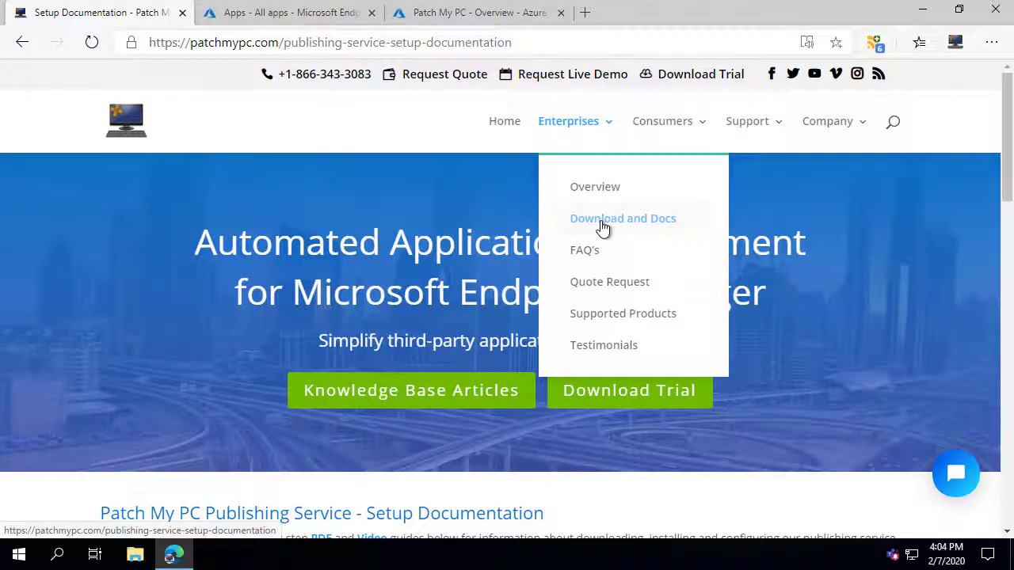
scroll(450, 309, "down", 3)
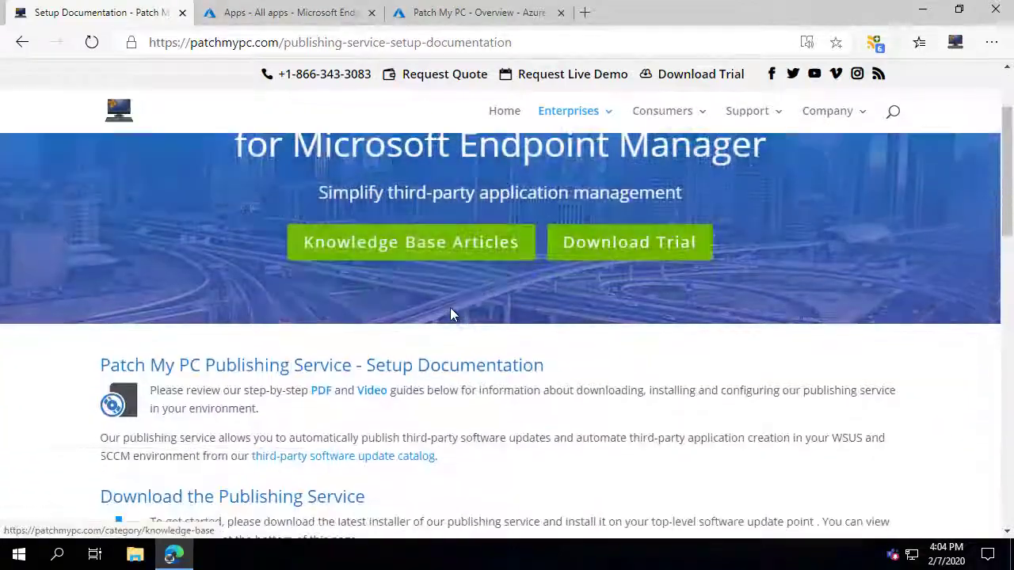
left_click(340, 468)
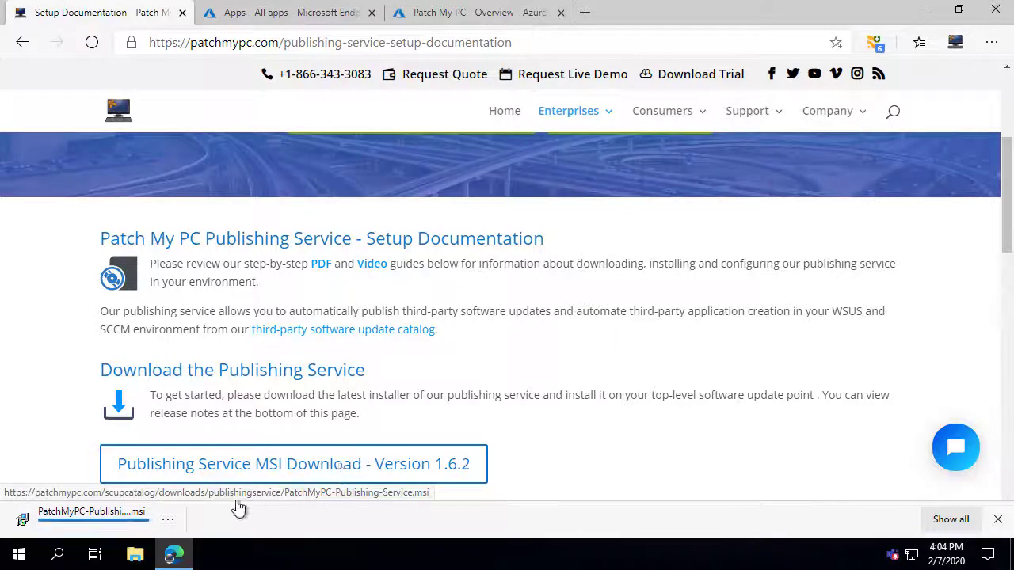
left_click(113, 521)
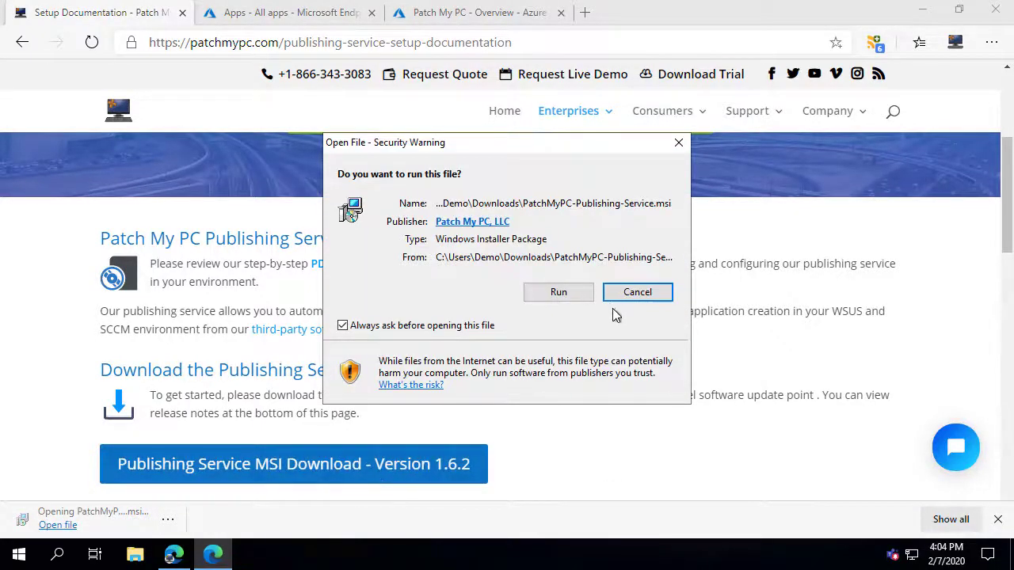
Run the installer past the security and UAC prompts and accept the license agreement.
left_click(570, 300)
left_click(424, 373)
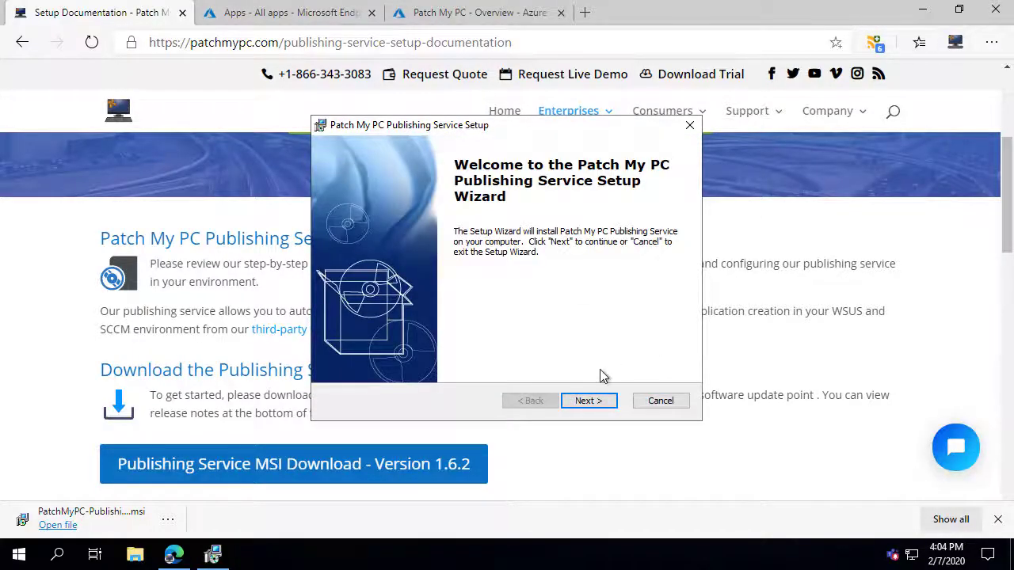
left_click(588, 400)
left_click(509, 343)
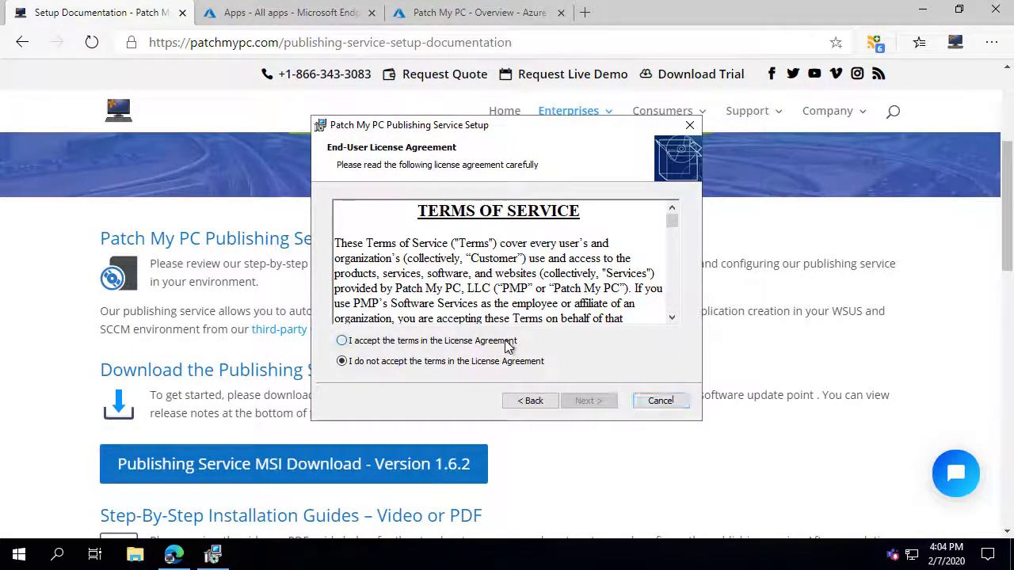
left_click(587, 401)
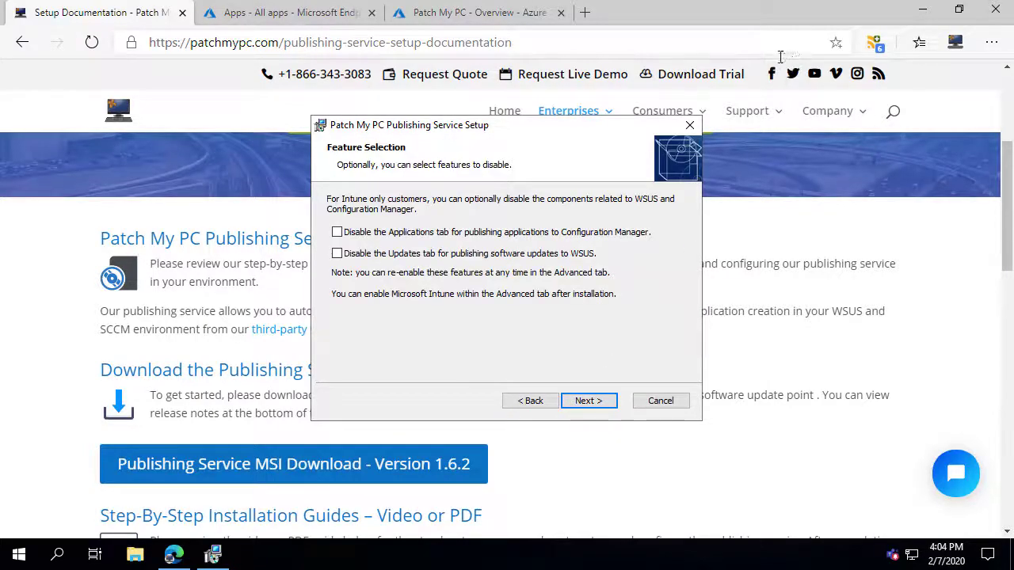
left_click(921, 11)
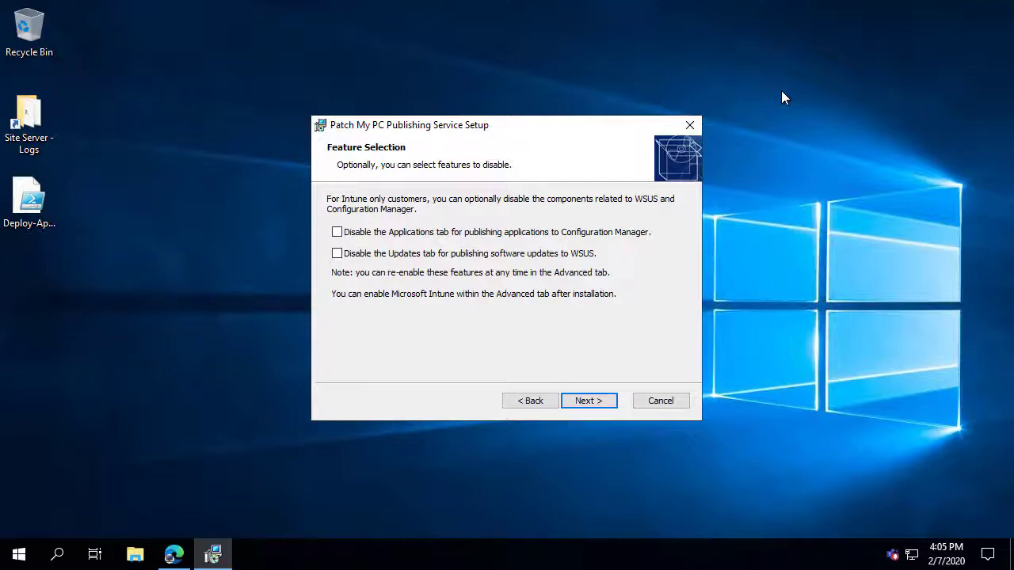
Disable the Configuration Manager and WSUS features, install to the default folder, and launch the service.
left_click(378, 233)
left_click(587, 401)
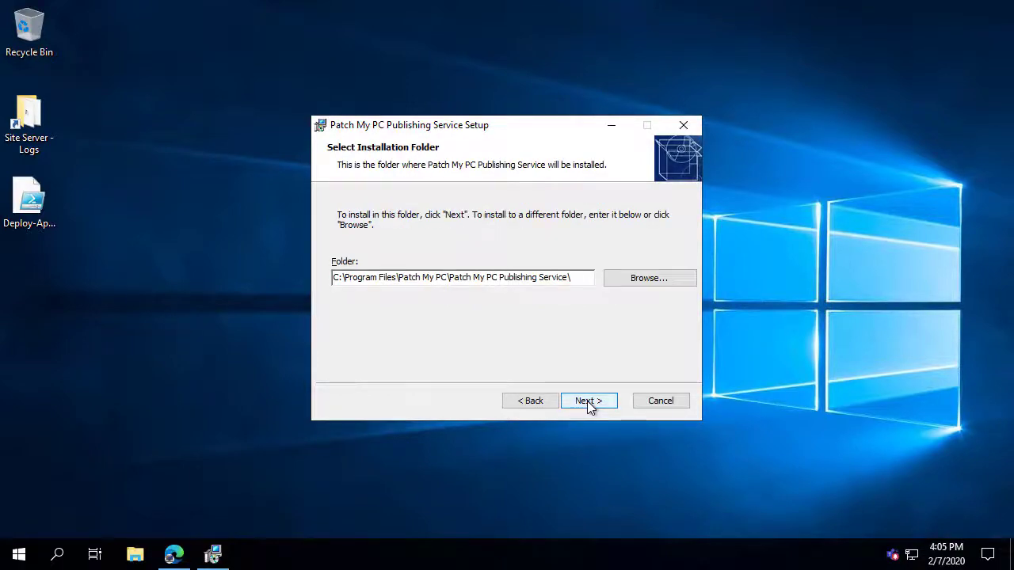
left_click(587, 401)
left_click(587, 401)
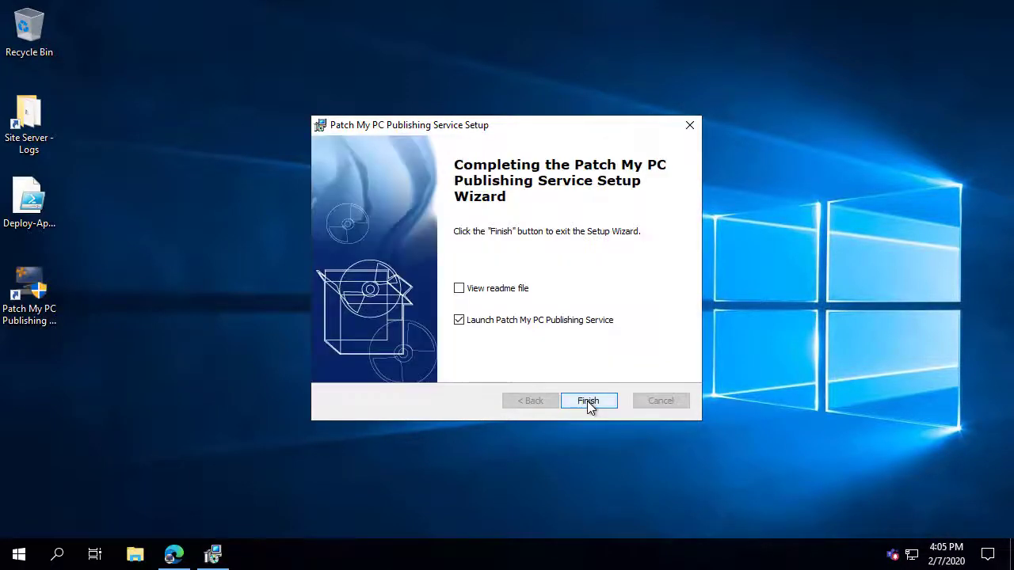
left_click(587, 401)
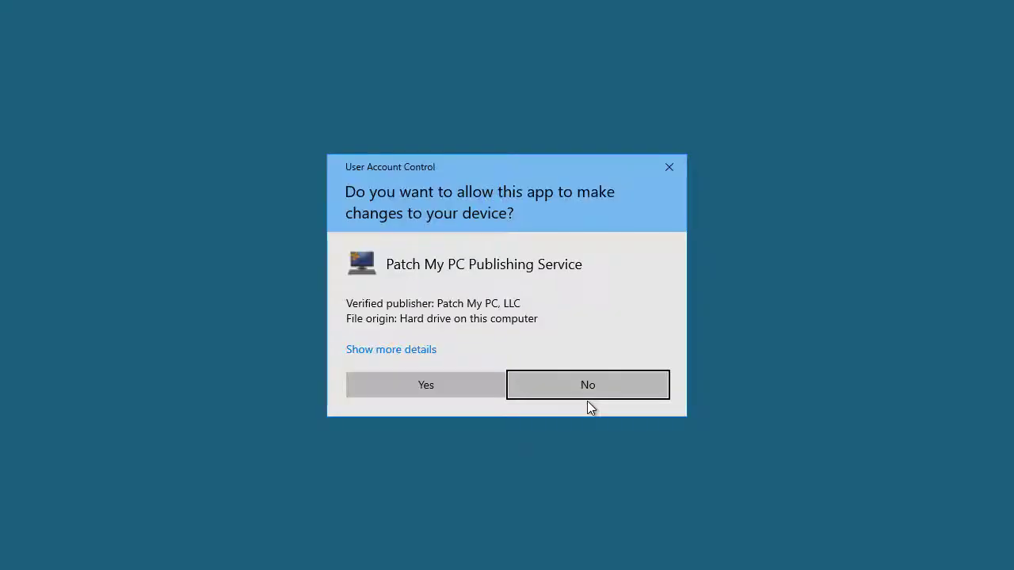
left_click(472, 385)
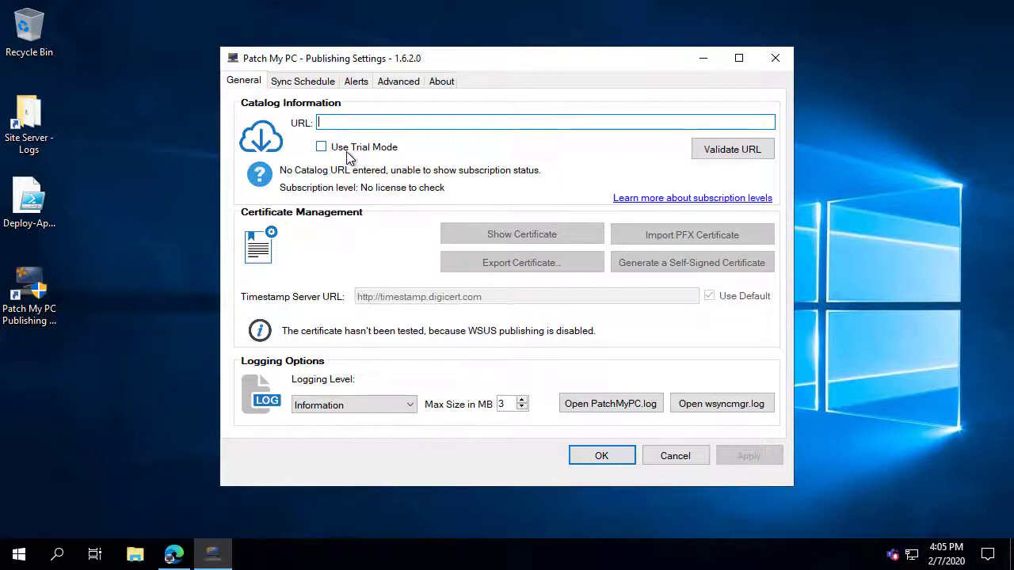
left_click(187, 553)
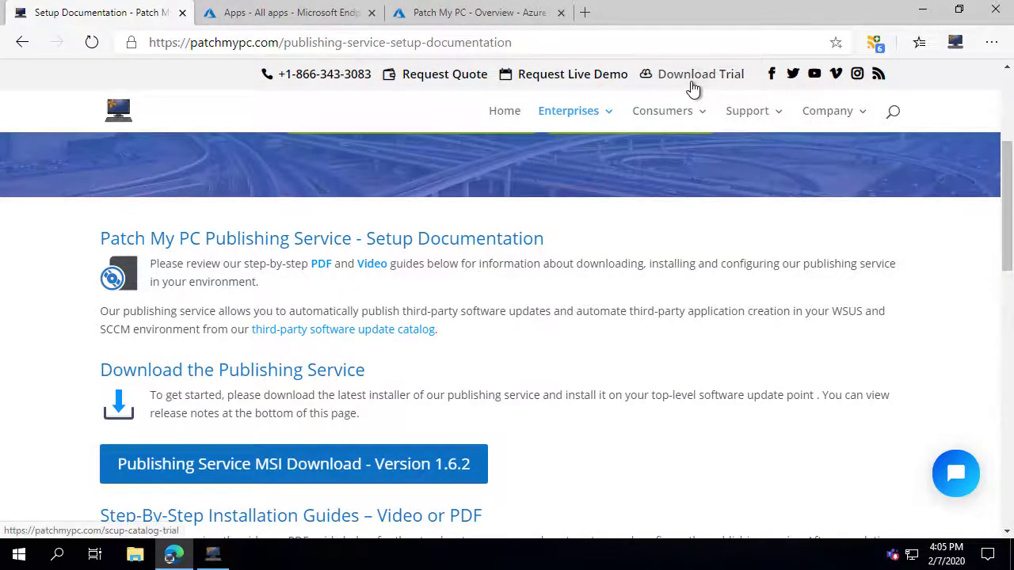
View the free trial page and its 30-day Full Access Trial Request Form, then close the form.
left_click(692, 83)
scroll(516, 351, "down", 3)
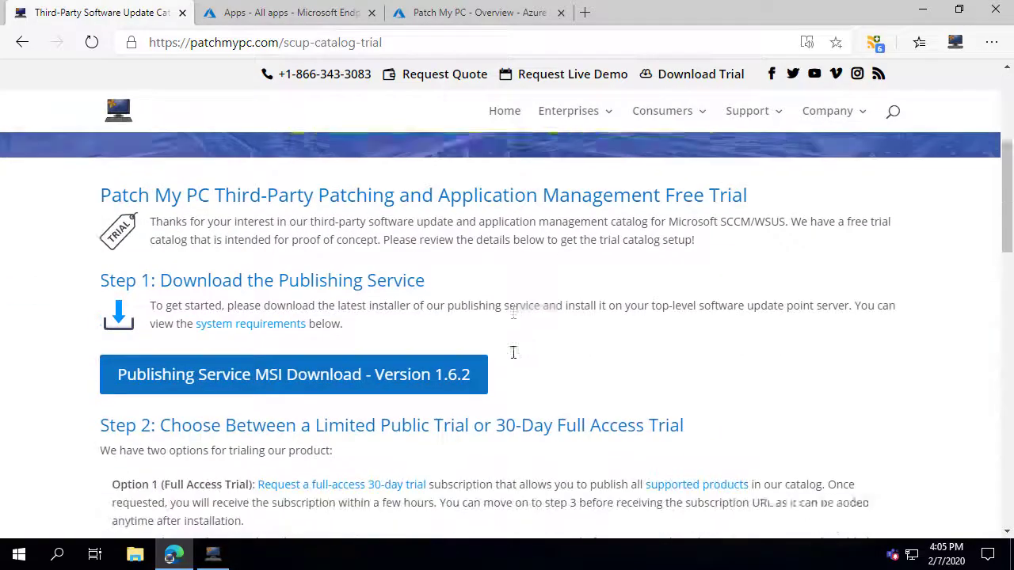
scroll(513, 353, "down", 1)
left_click(374, 482)
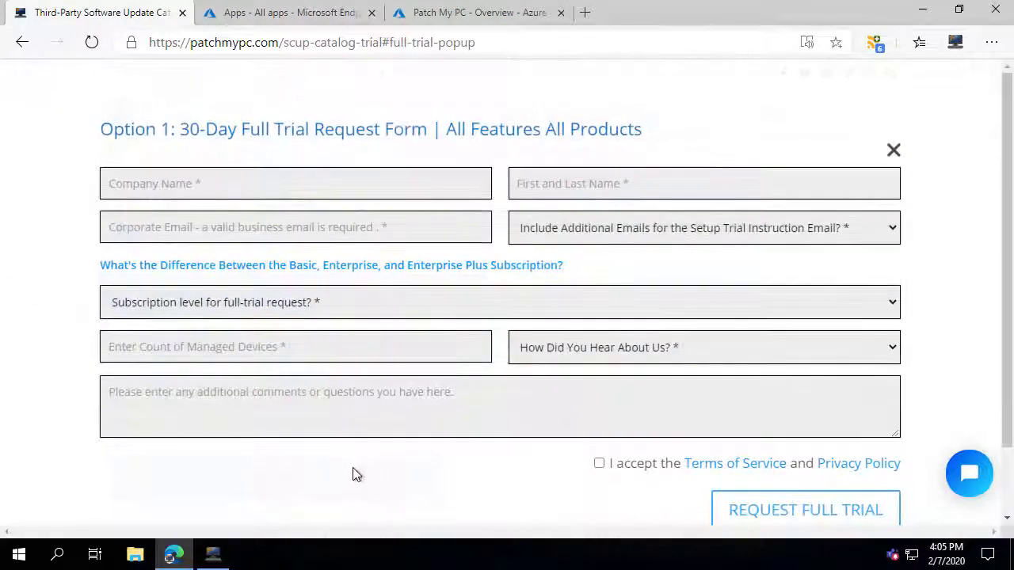
left_click(69, 353)
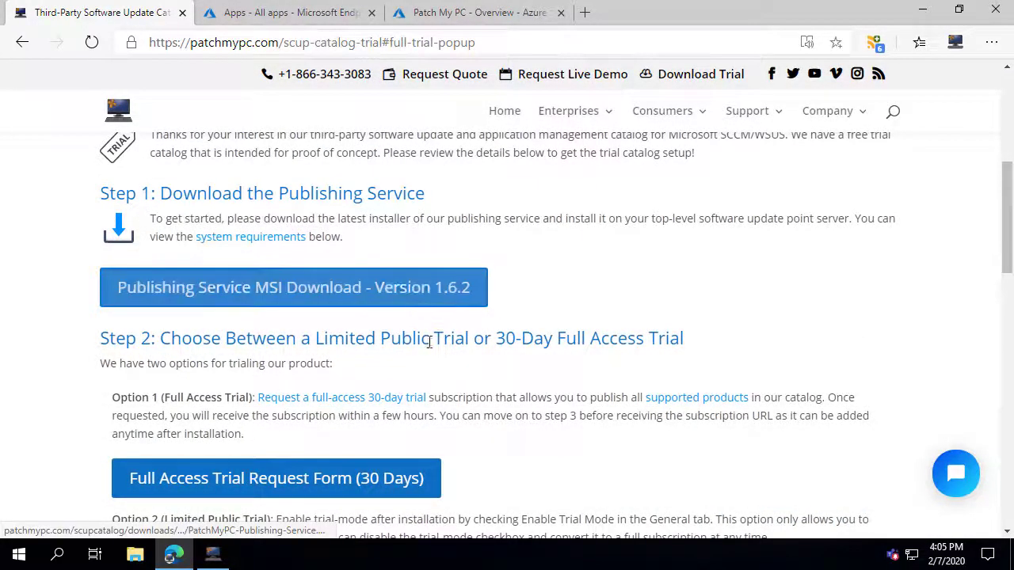
left_click(921, 16)
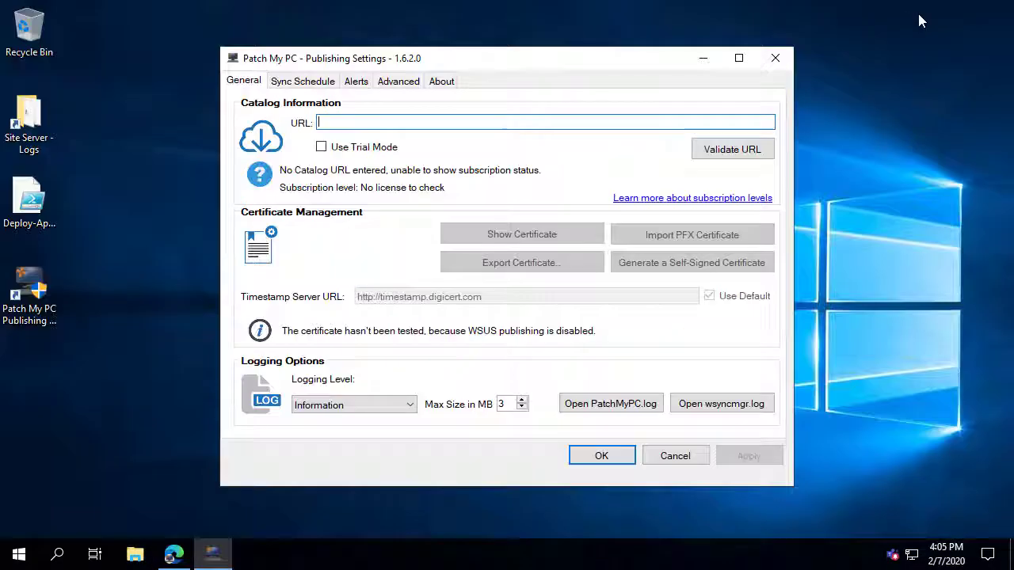
Turn trial mode off and validate the pasted Enterprise Plus subscription URL for 10 devices.
left_click(348, 150)
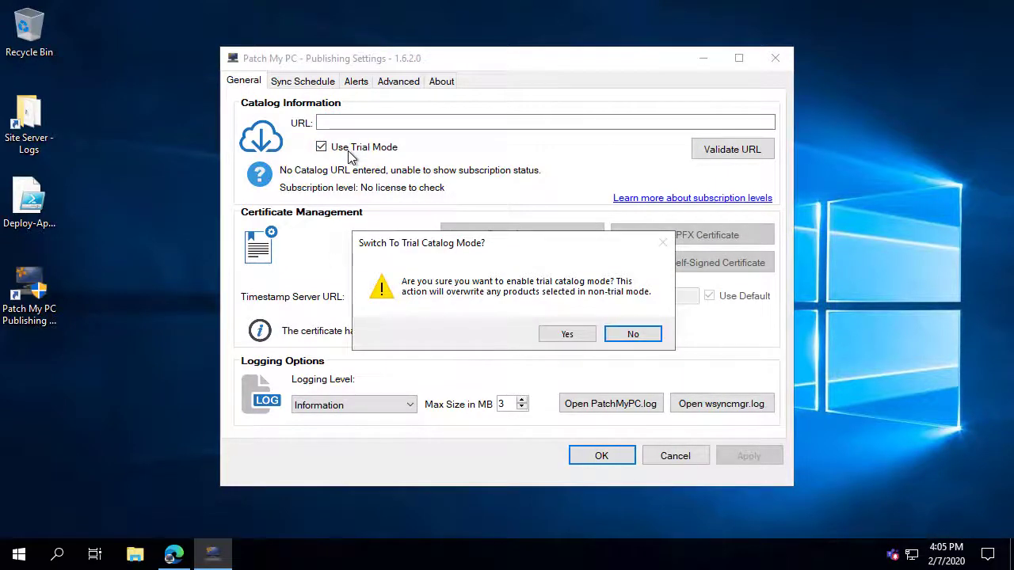
left_click(567, 336)
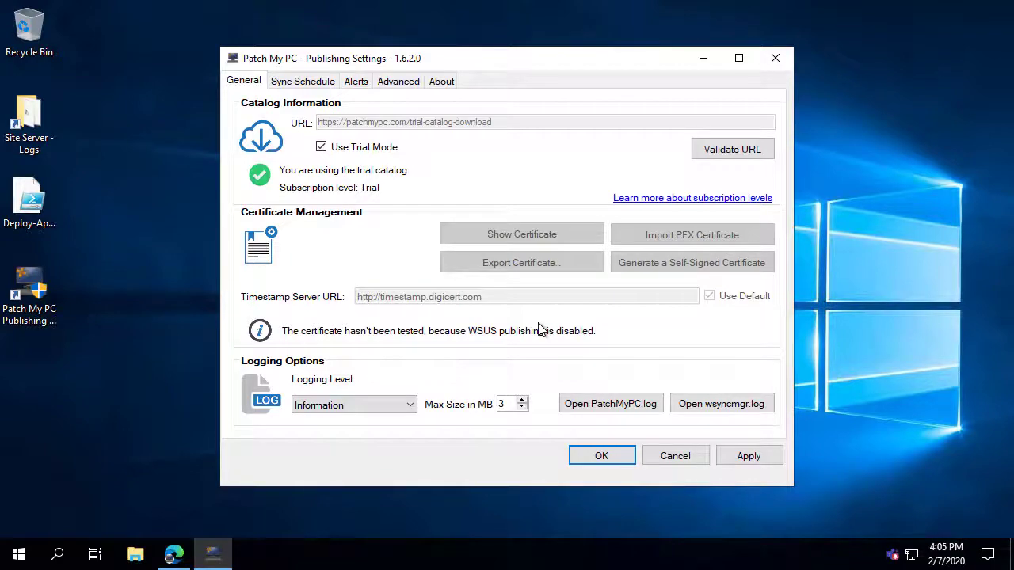
left_click(358, 144)
left_click(730, 154)
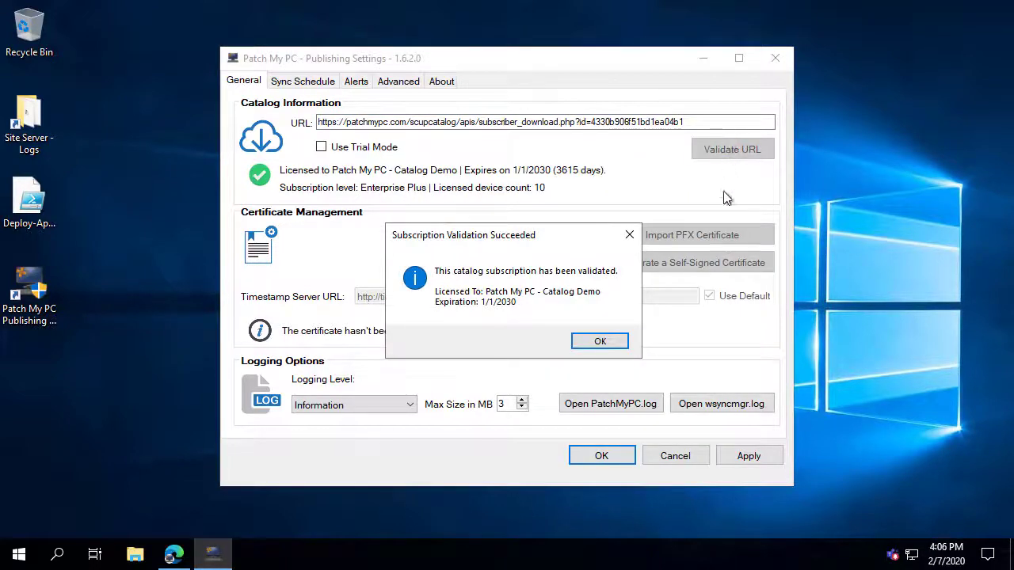
left_click(602, 341)
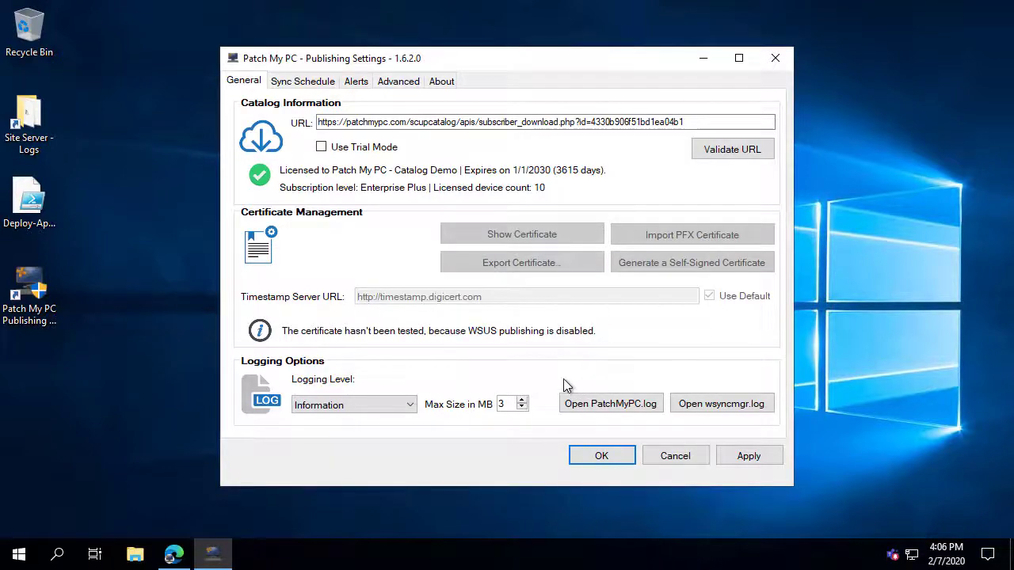
left_click(411, 84)
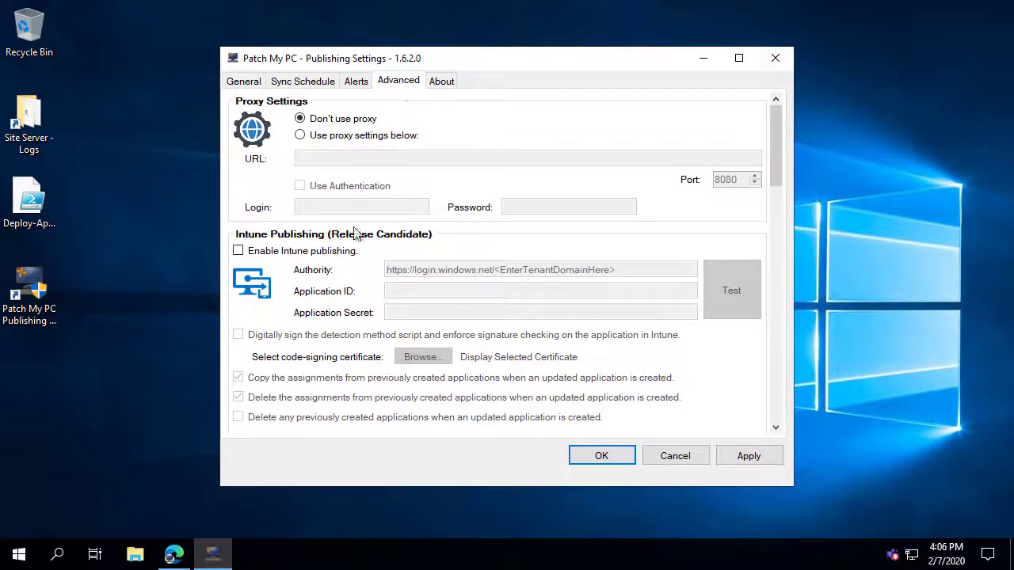
scroll(349, 241, "down", 1)
left_click(316, 156)
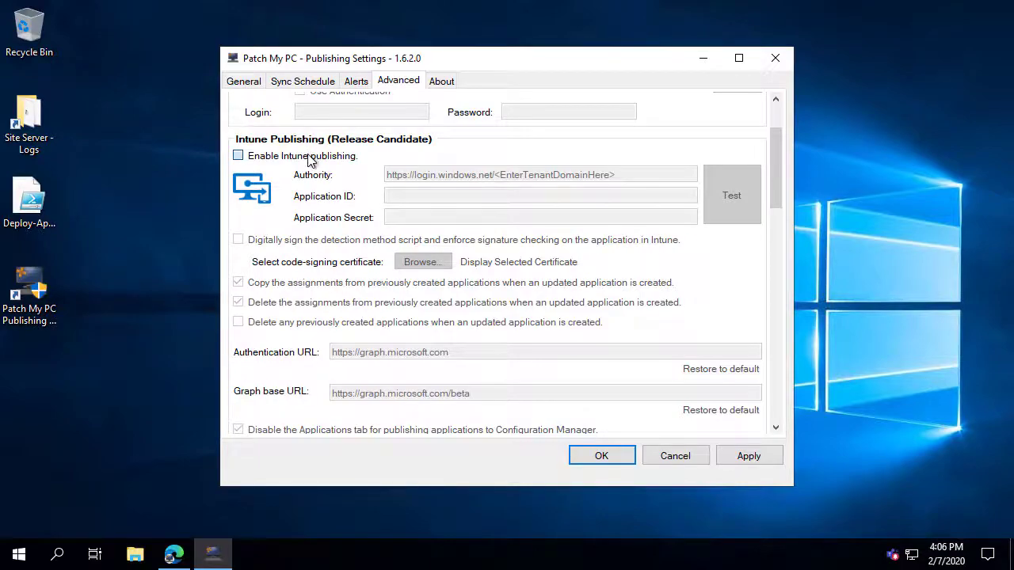
scroll(428, 194, "down", 1)
scroll(468, 205, "up", 1)
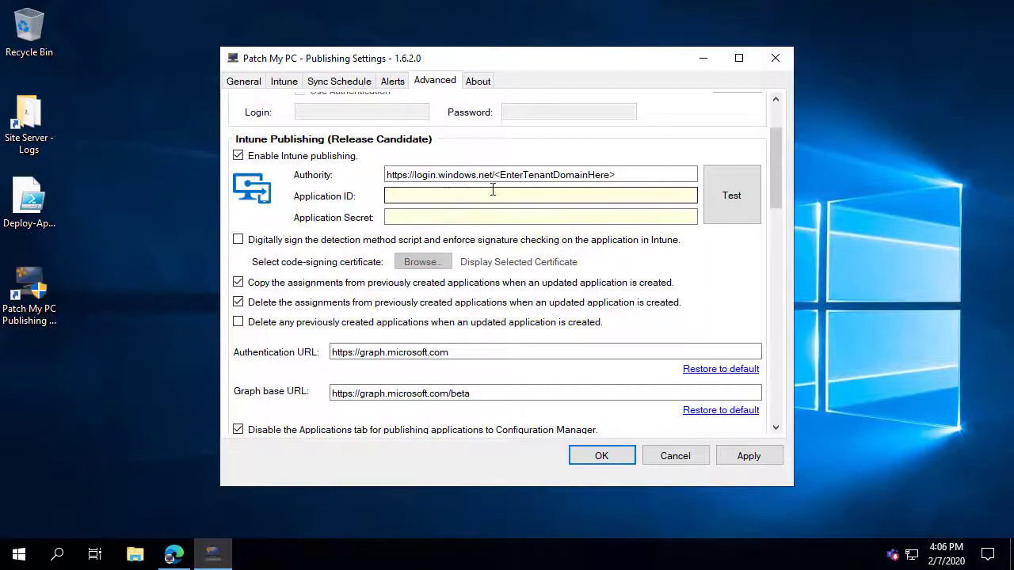
left_click_drag(495, 175, 675, 172)
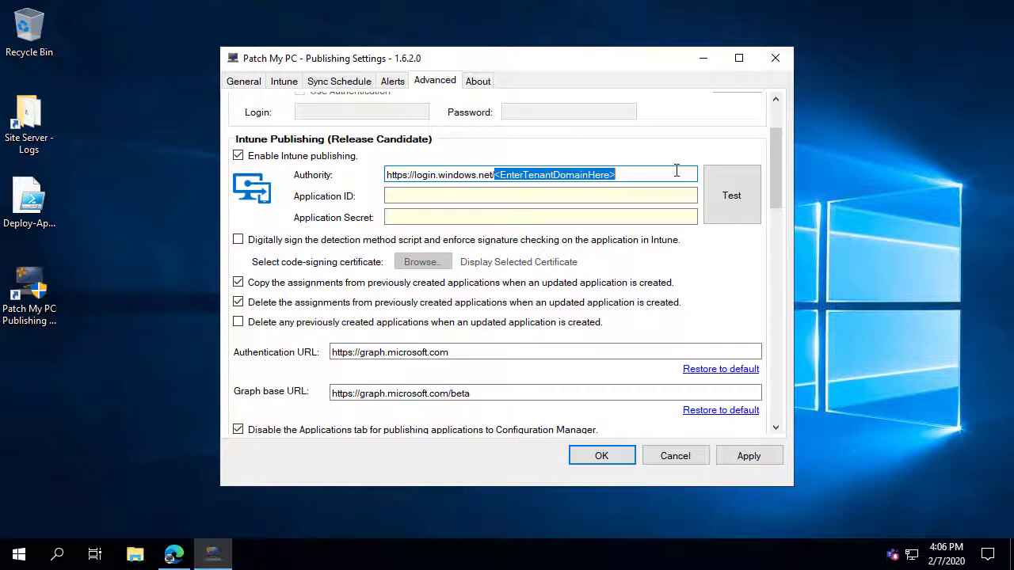
key("BackSpace")
type("patchmypc.c")
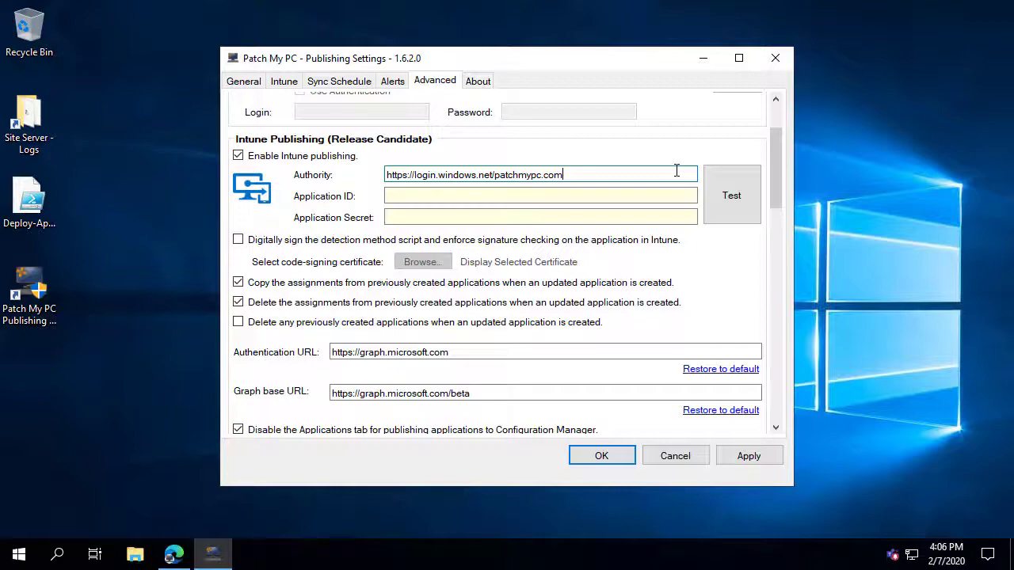
left_click(174, 555)
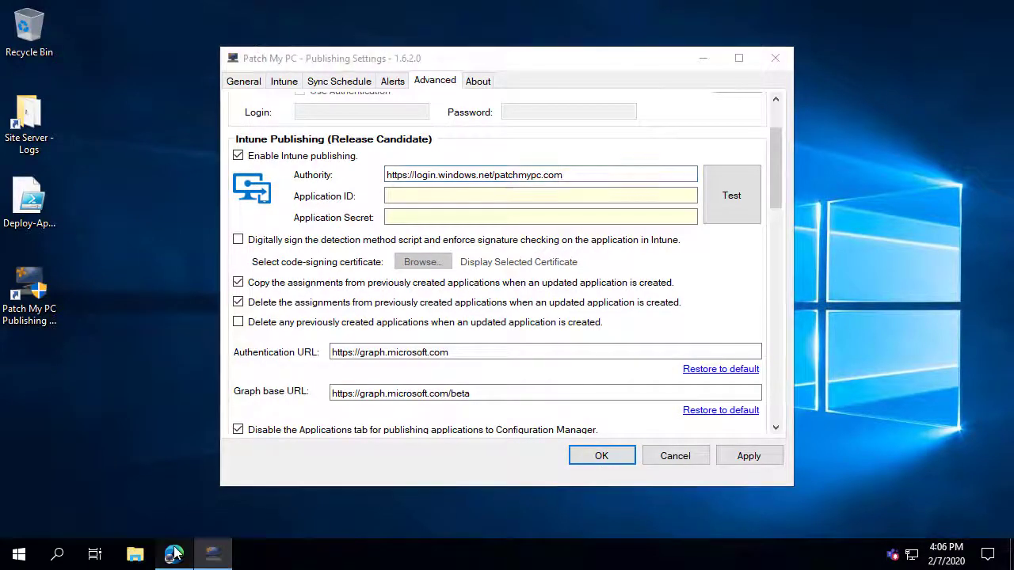
Under App registrations, register a new single-tenant app named PatchMyPC Demo.
left_click(448, 15)
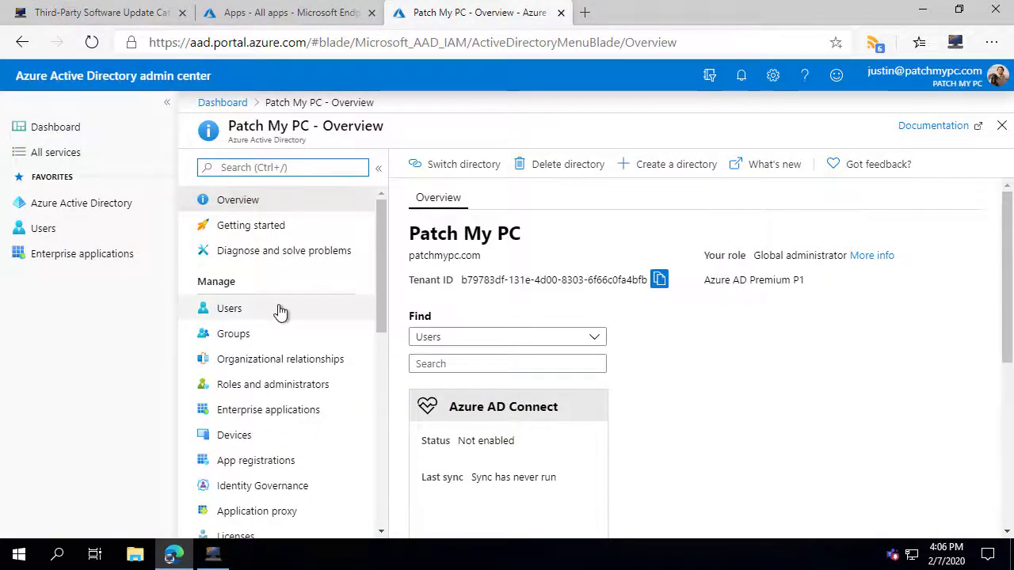
scroll(268, 333, "down", 1)
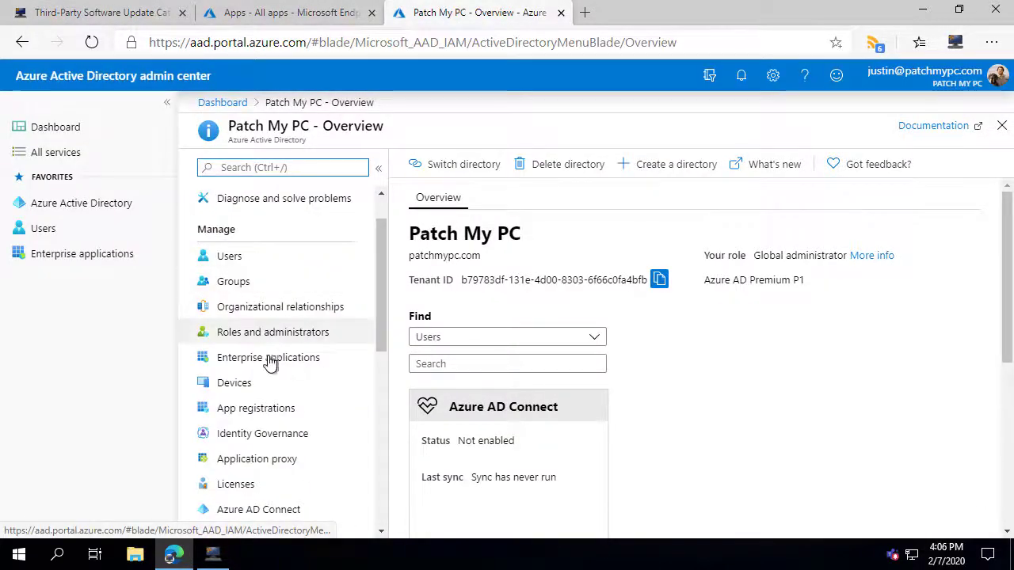
left_click(258, 409)
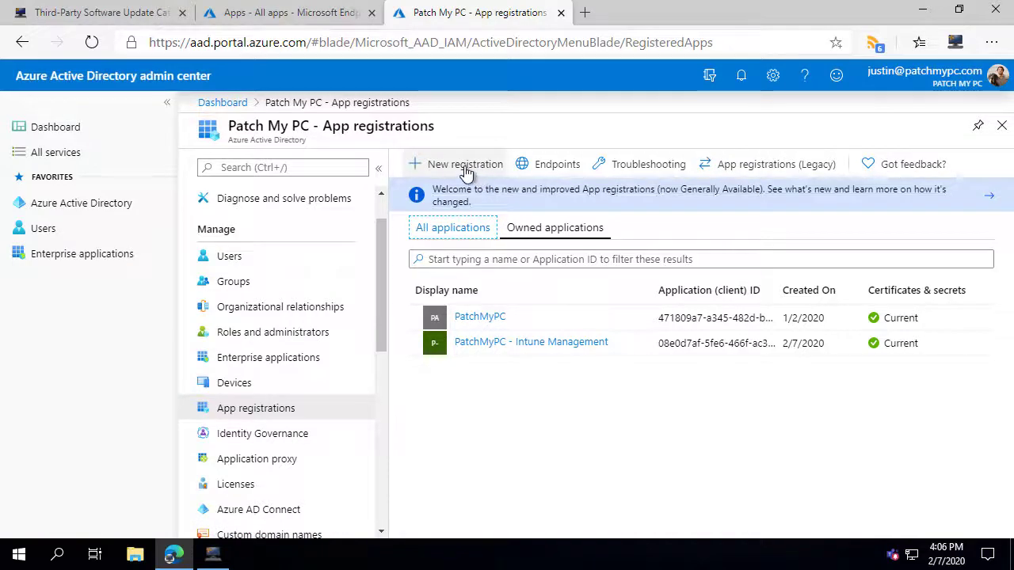
left_click(464, 168)
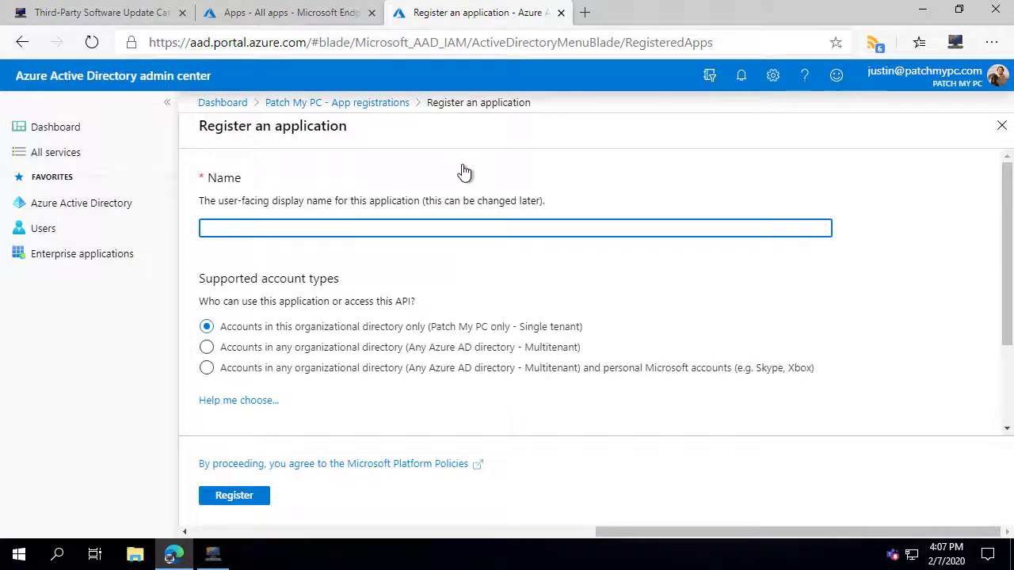
type("PatchMy")
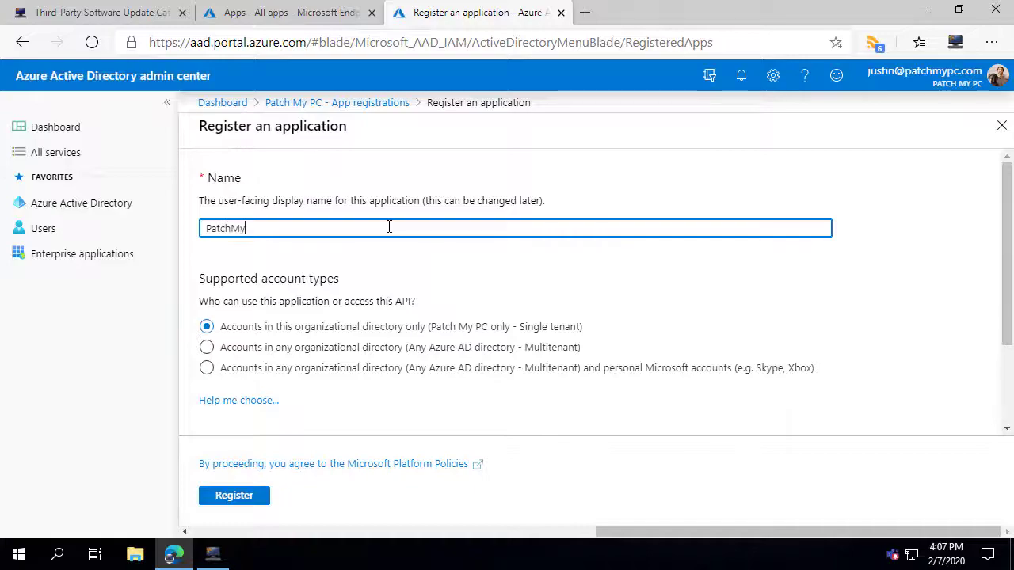
type("PC Demo")
scroll(362, 414, "down", 3)
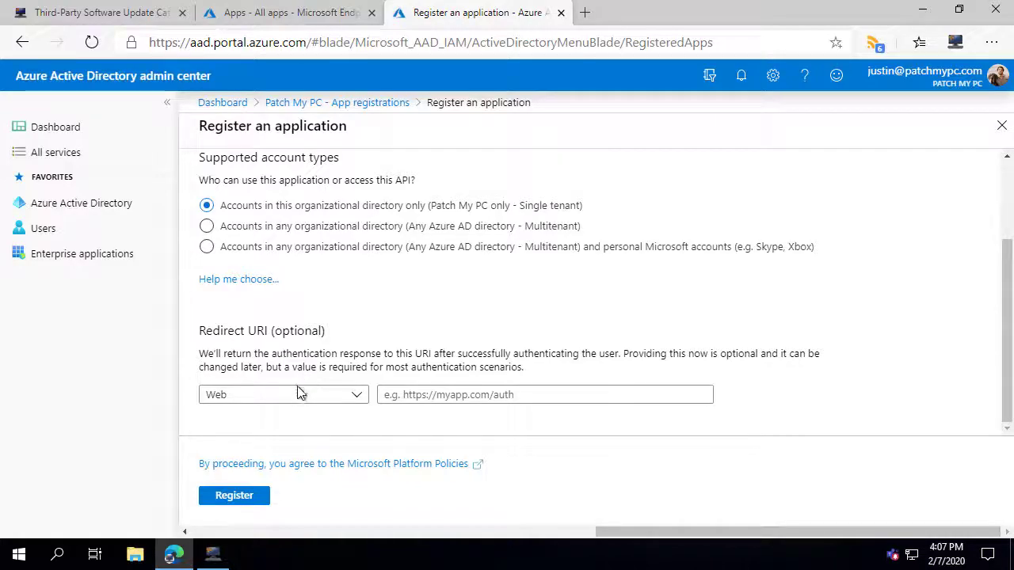
left_click(241, 504)
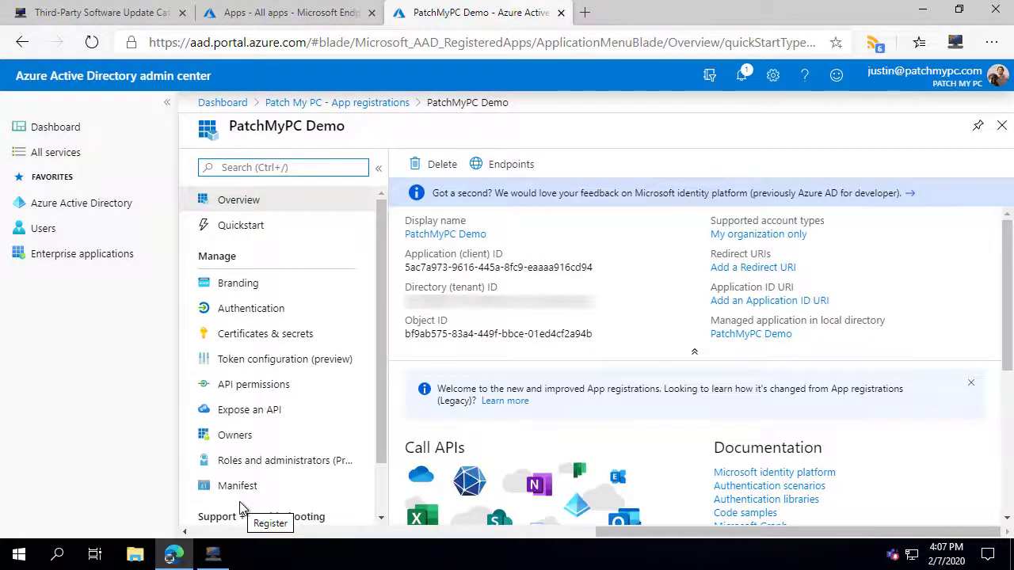
Copy the app's client ID and begin adding Microsoft Graph application permissions.
left_click(602, 270)
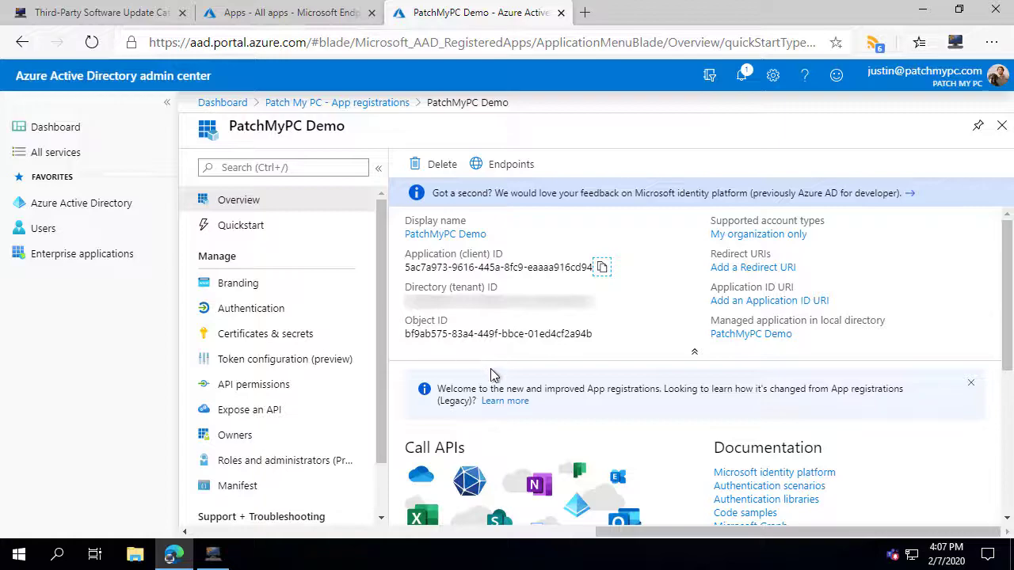
left_click(254, 386)
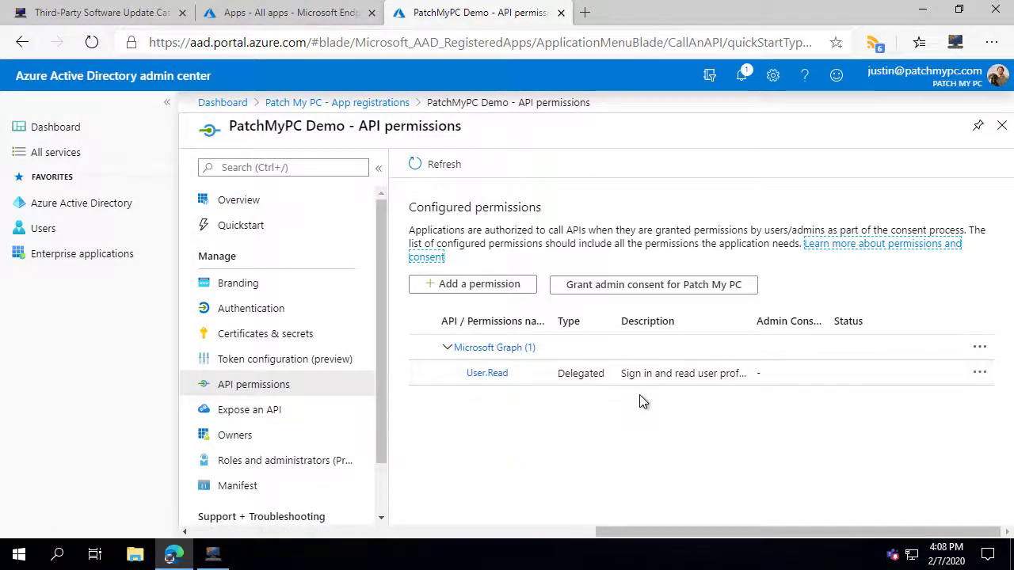
left_click(493, 291)
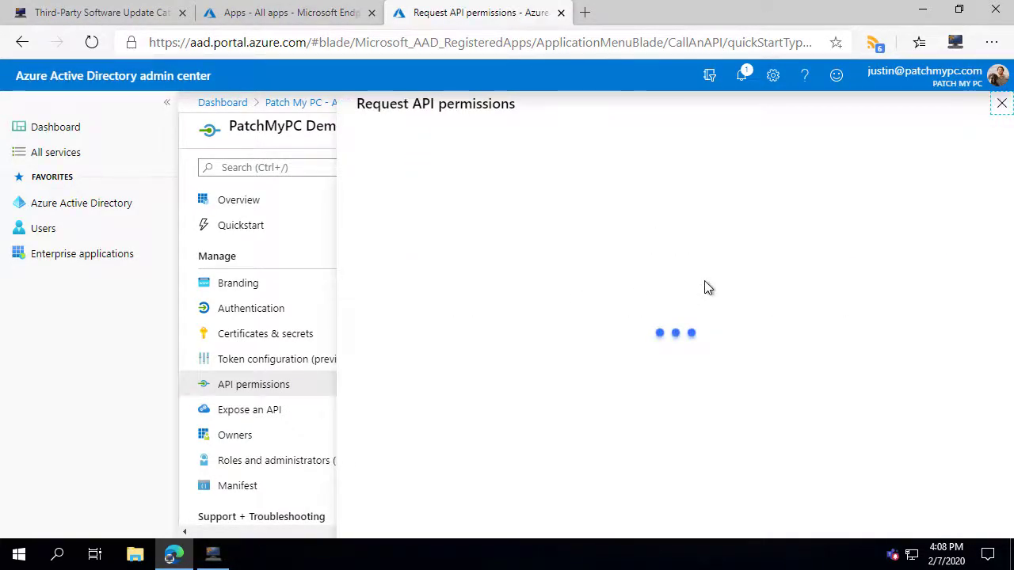
left_click(543, 267)
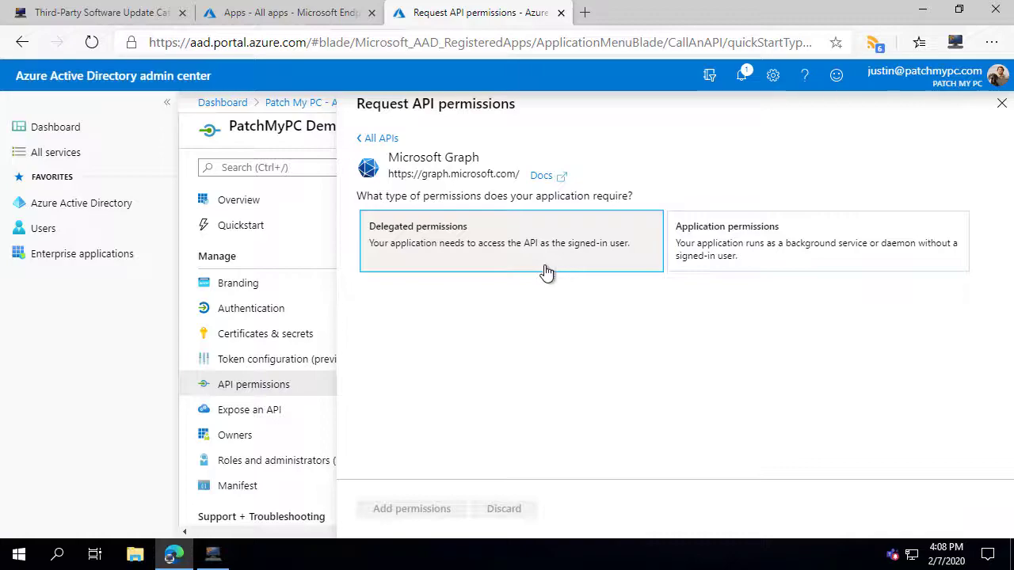
left_click(716, 260)
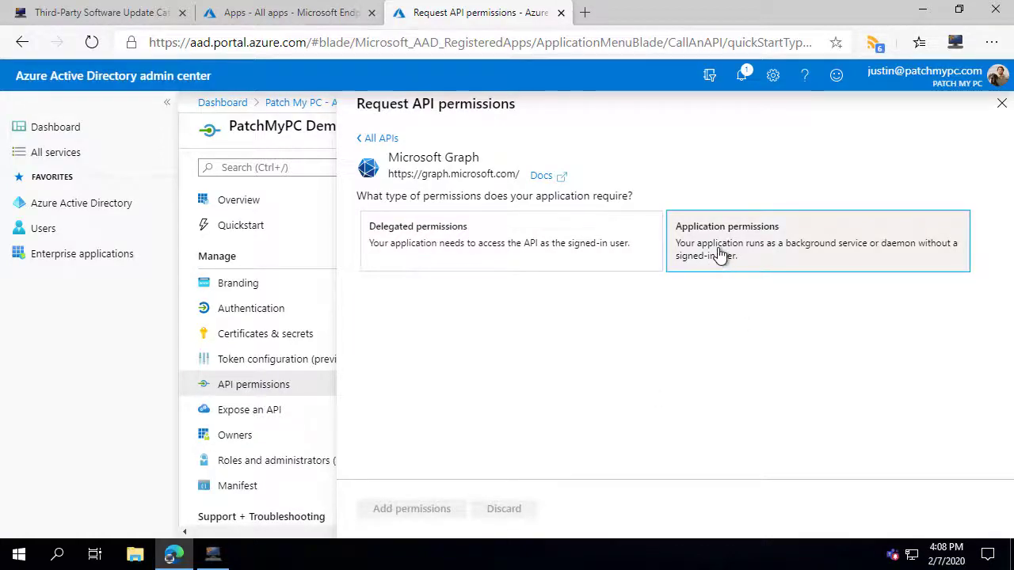
left_click(722, 252)
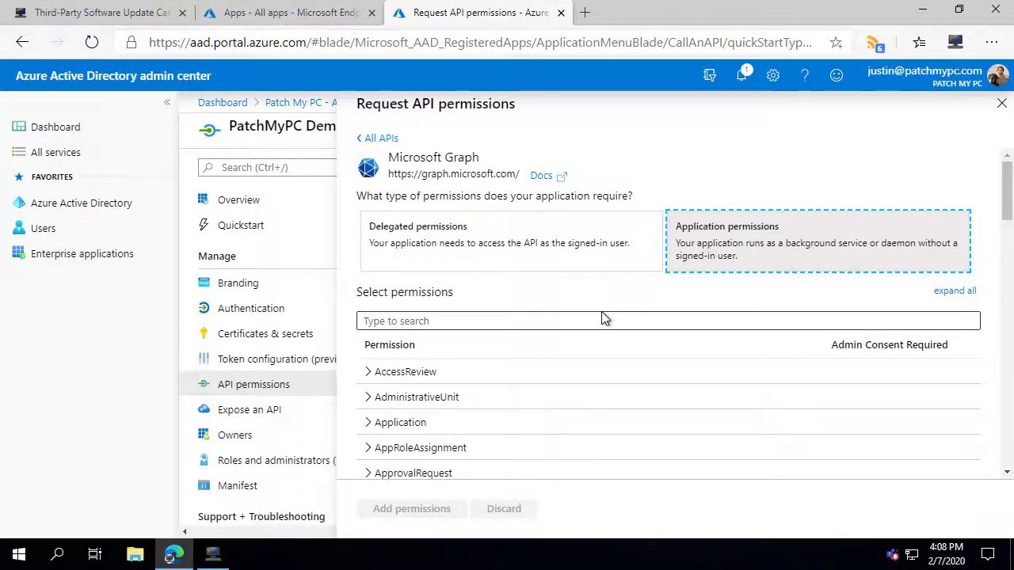
Add DeviceManagementApps.Read.All, DeviceManagementApps.ReadWrite.All and Group.Read.All permissions.
scroll(592, 320, "down", 2)
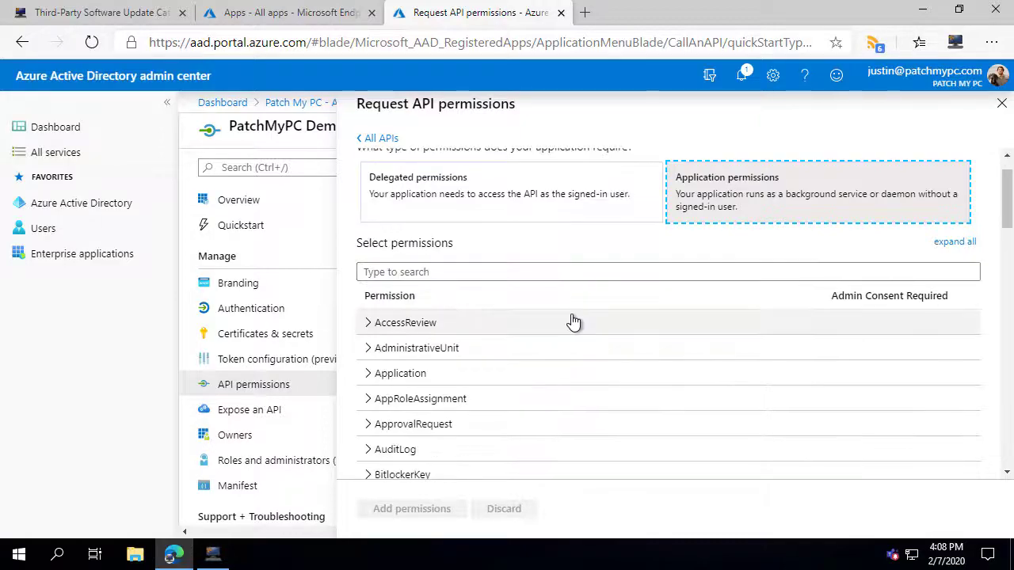
scroll(543, 326, "down", 3)
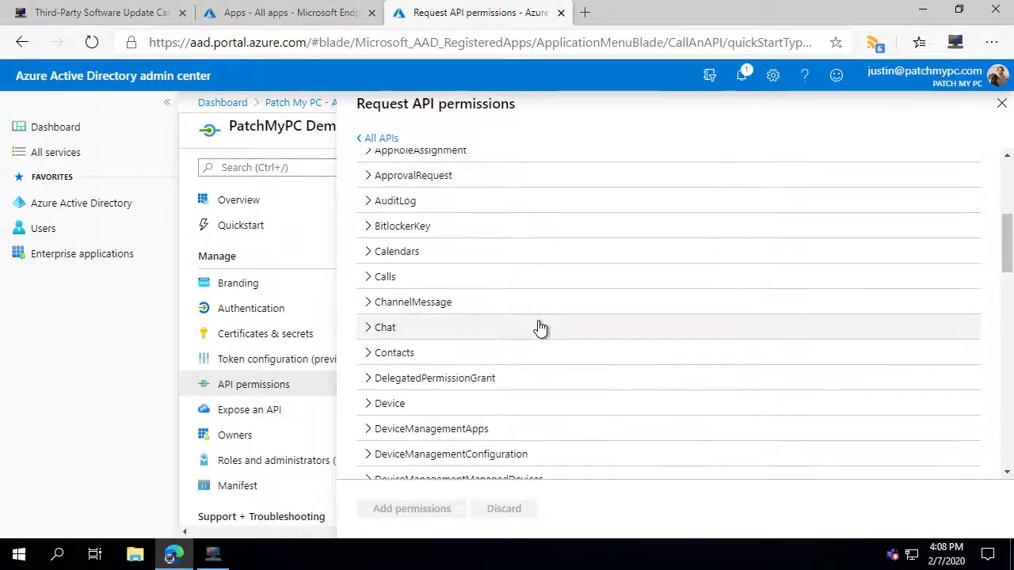
scroll(492, 348, "down", 2)
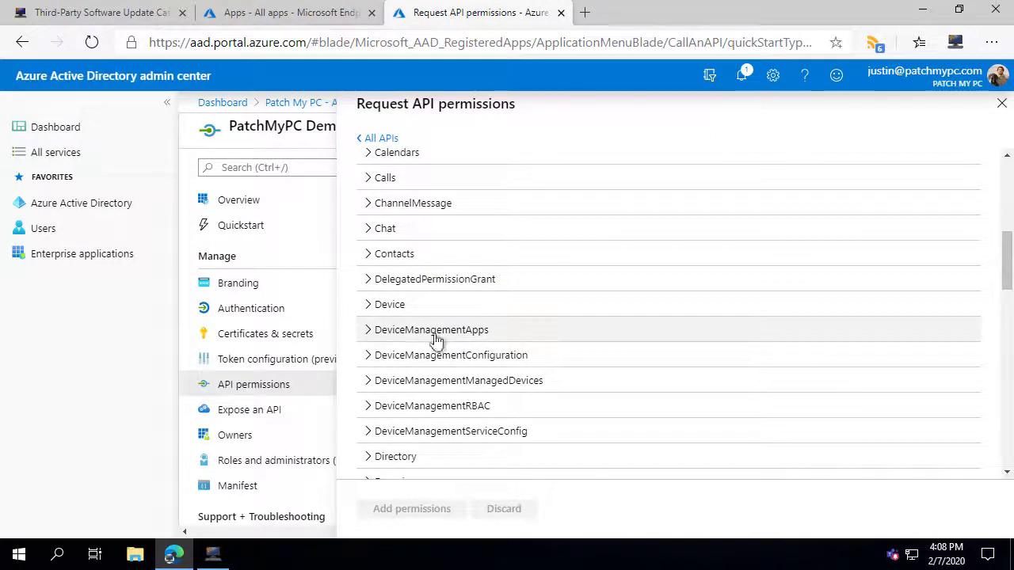
left_click(367, 331)
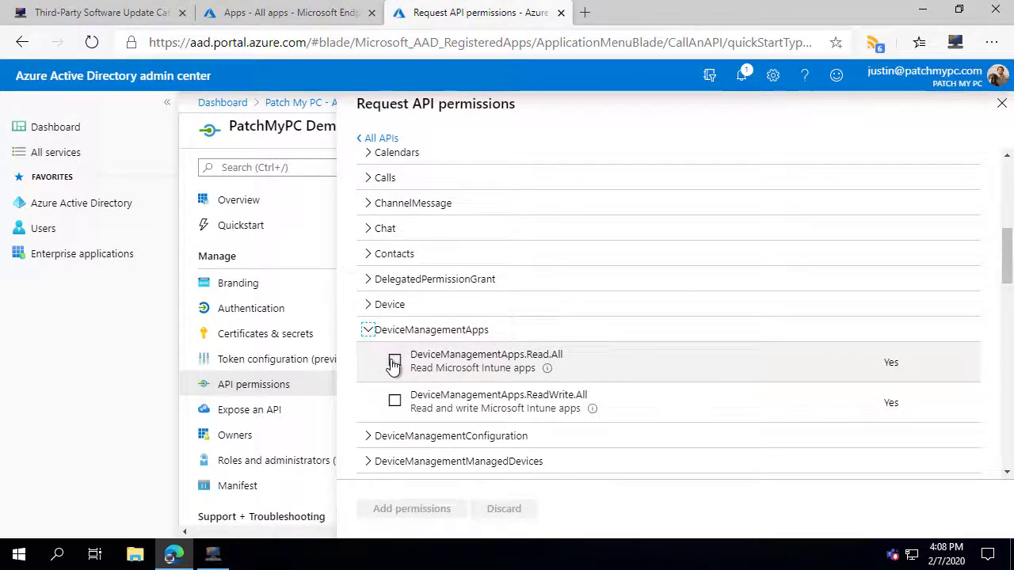
left_click(395, 362)
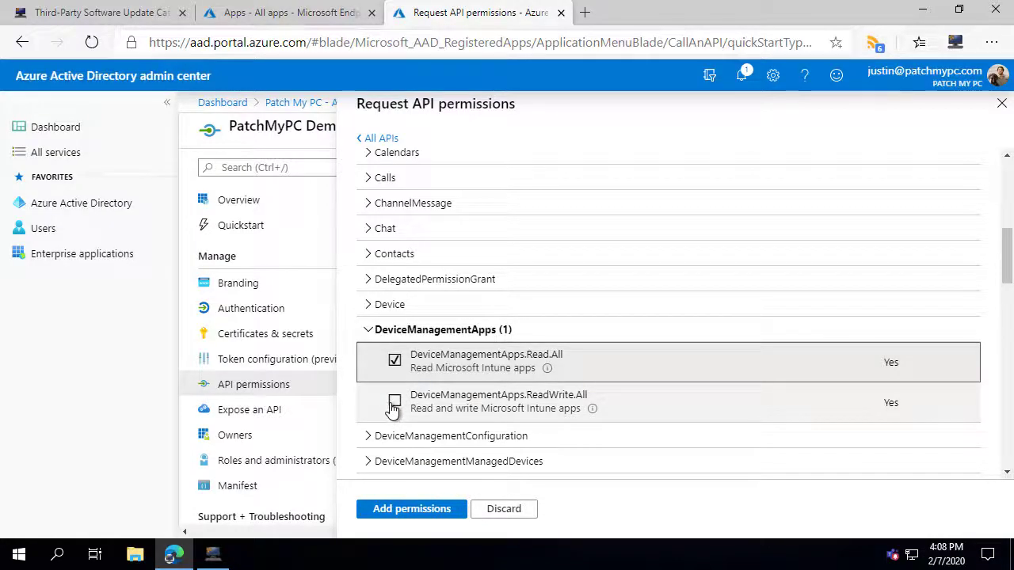
left_click(394, 401)
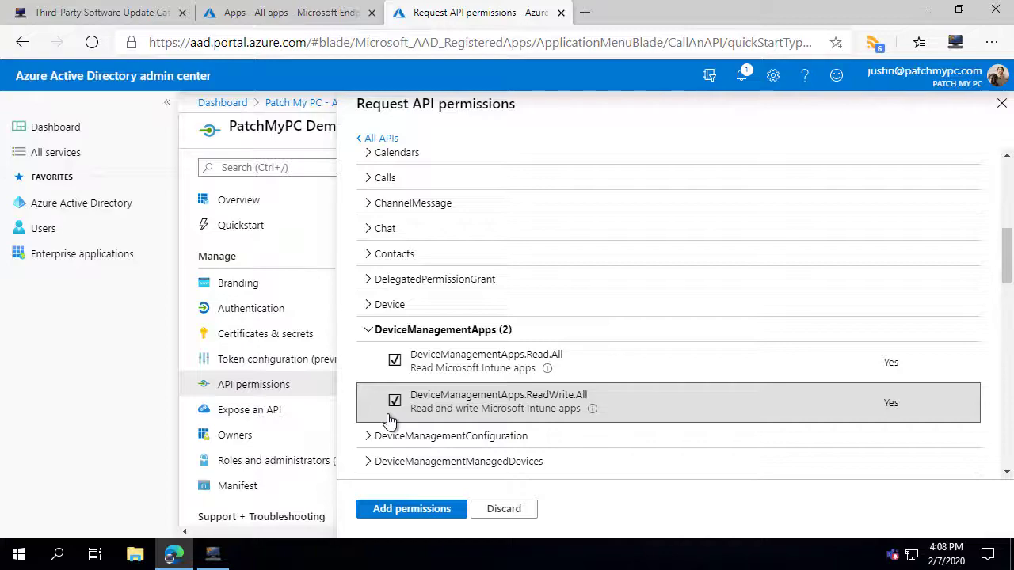
scroll(390, 420, "down", 5)
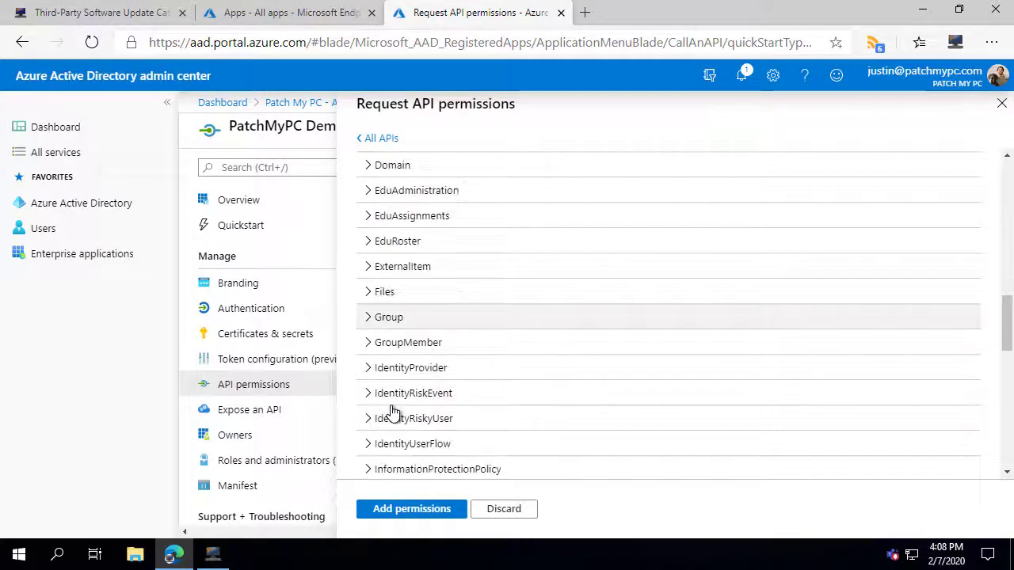
left_click(369, 317)
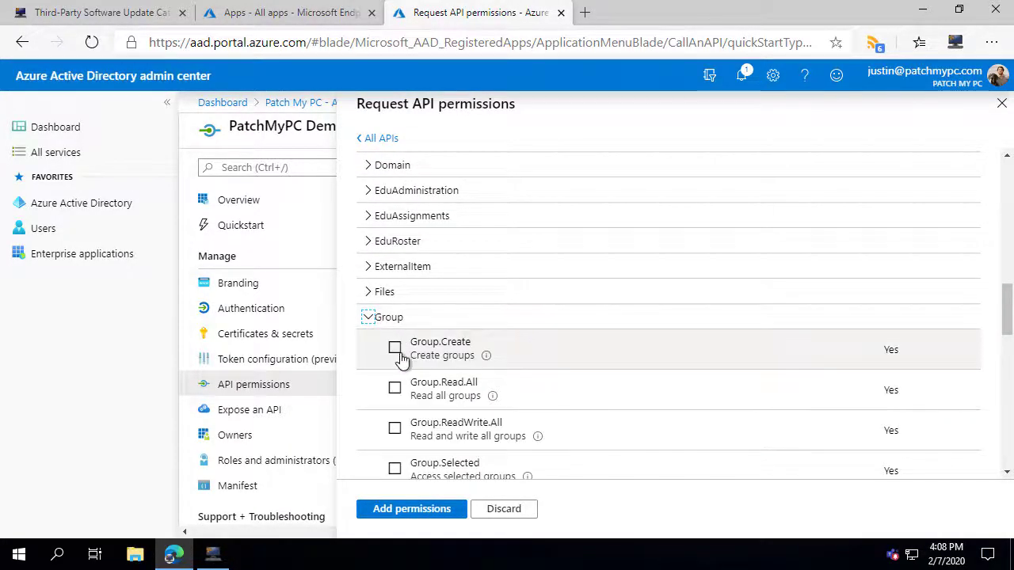
left_click(394, 388)
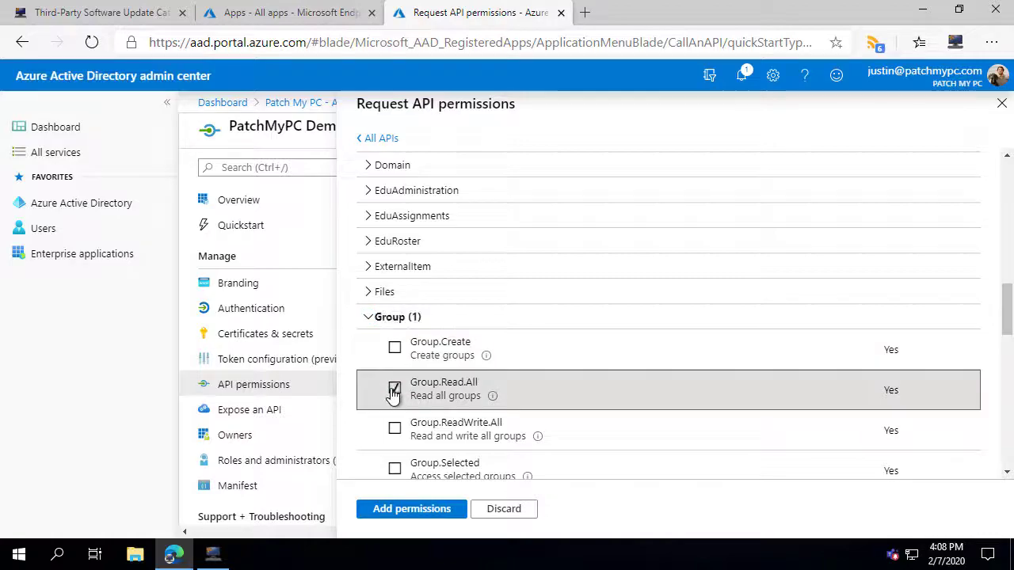
left_click(402, 511)
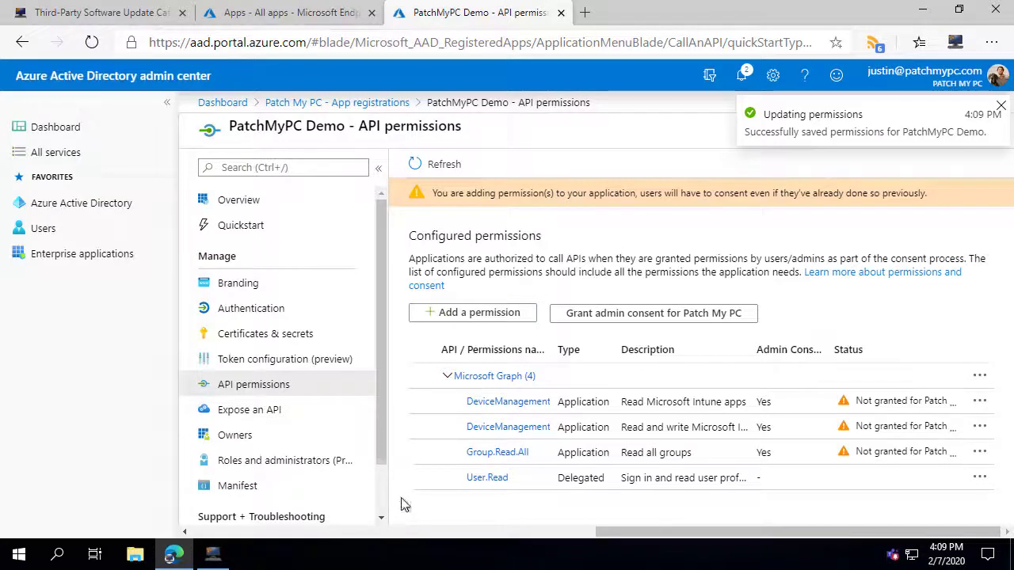
Grant and confirm admin consent for Patch My PC on PatchMyPC Demo's API permissions.
left_click(622, 319)
left_click(456, 268)
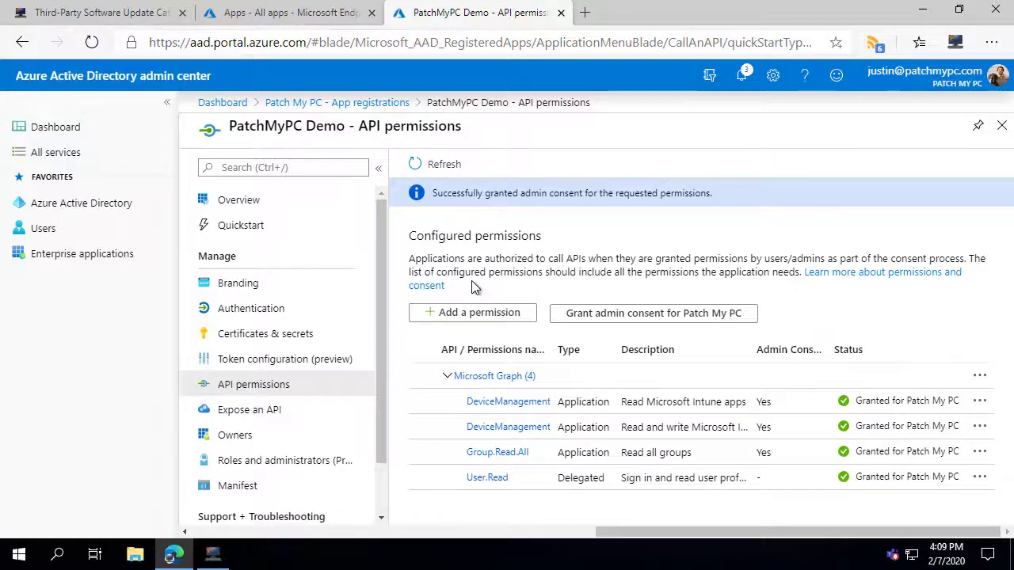
left_click(293, 336)
Add a never-expiring client secret described 'Key for PatchMyPC' and copy its value.
scroll(511, 359, "down", 1)
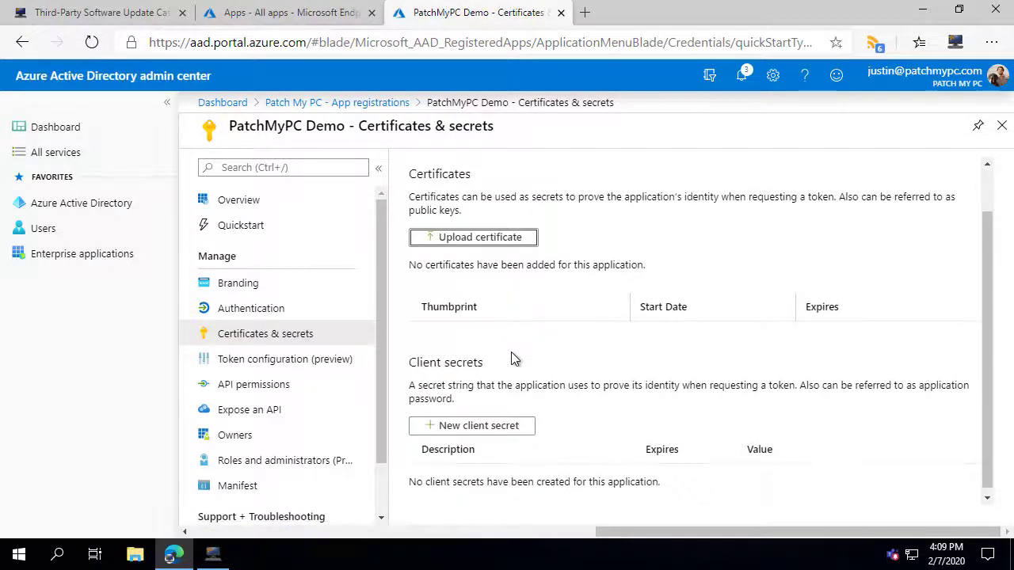
left_click(463, 429)
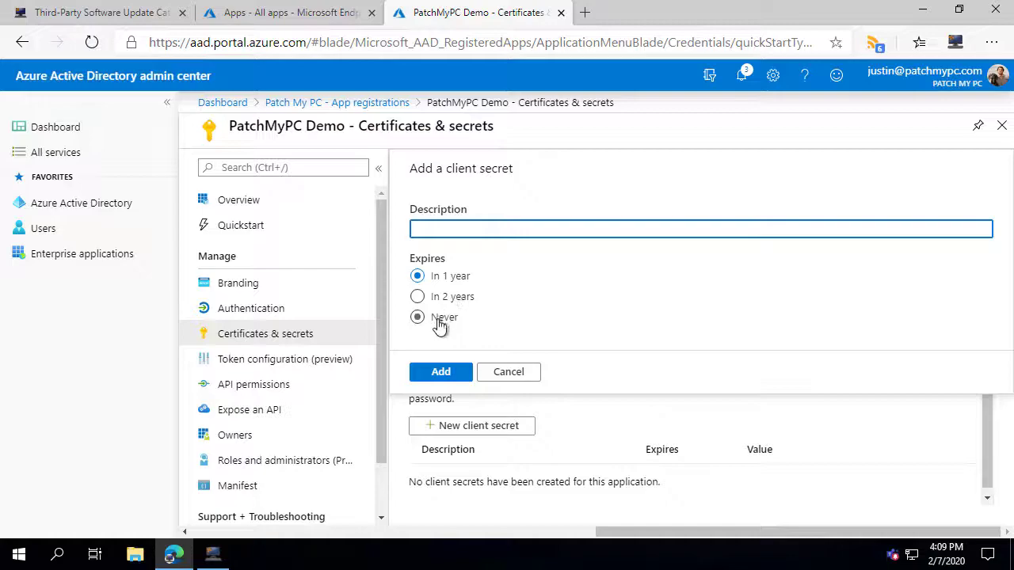
left_click(433, 319)
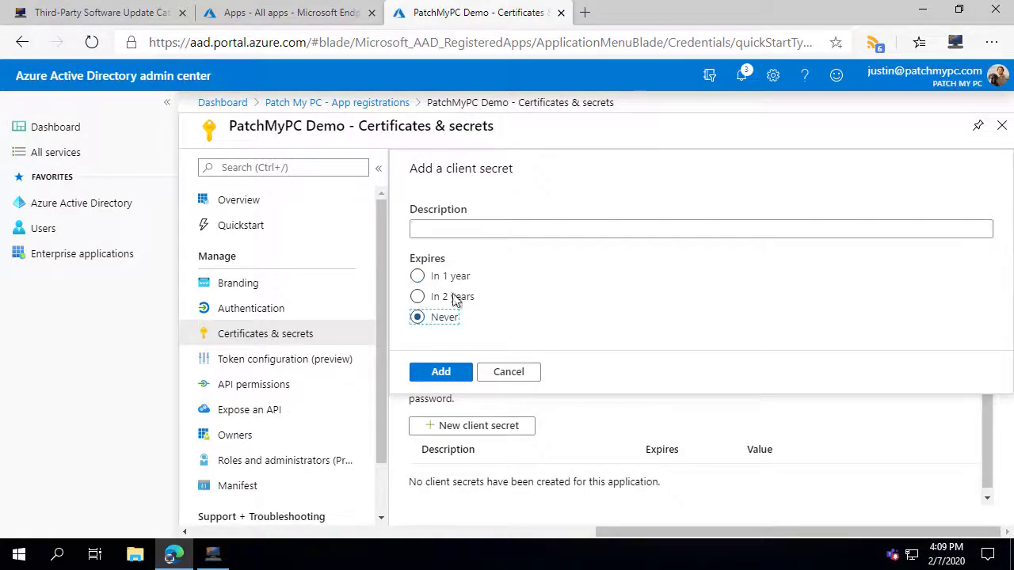
left_click(470, 238)
type("Key")
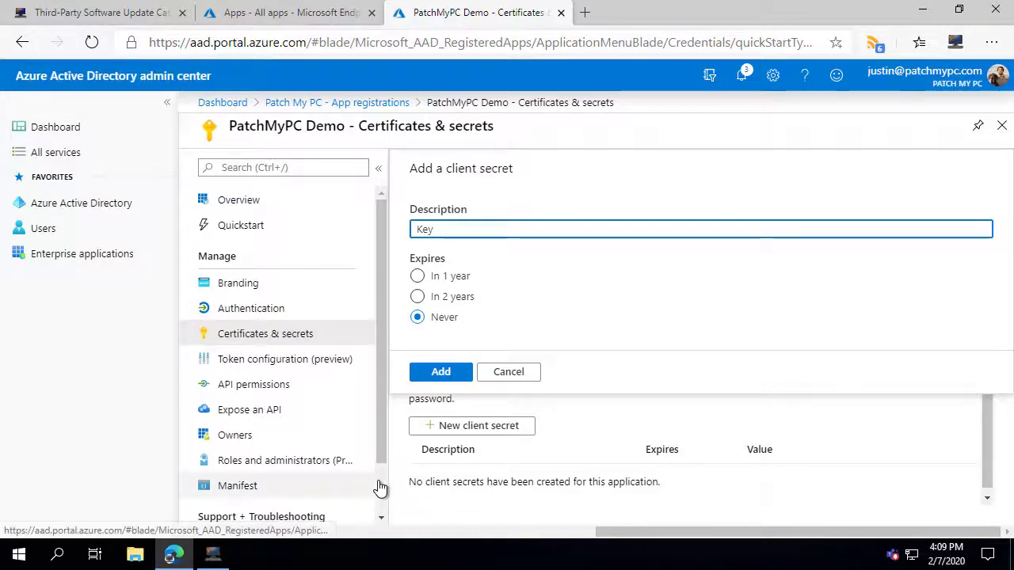
type(" for Pa")
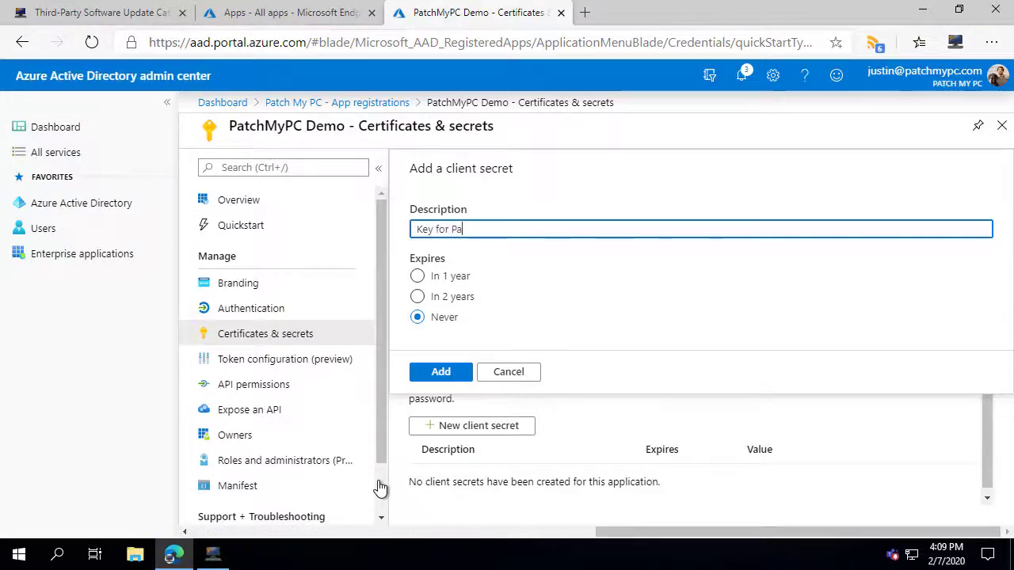
type("tchMyPC")
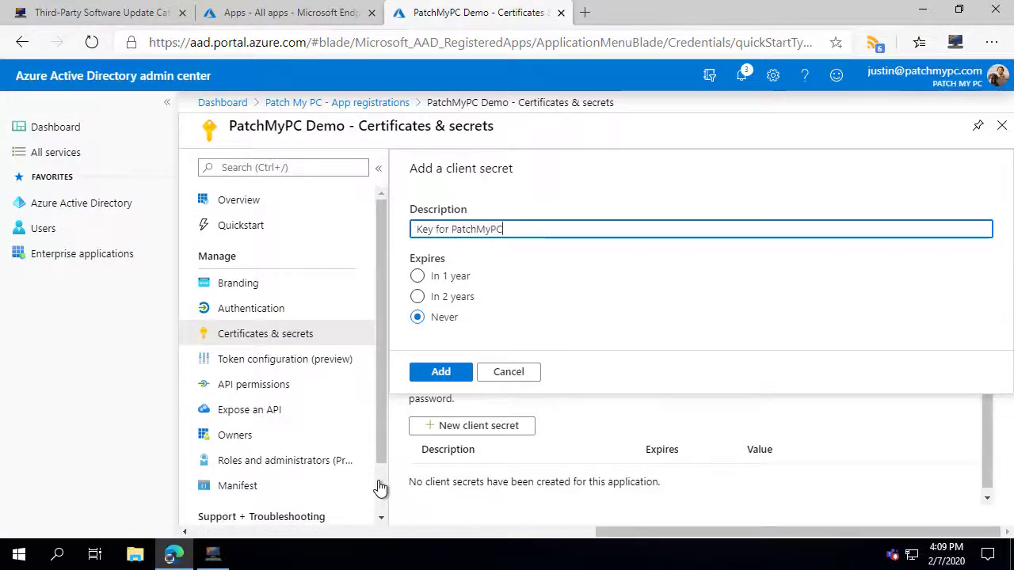
left_click(440, 370)
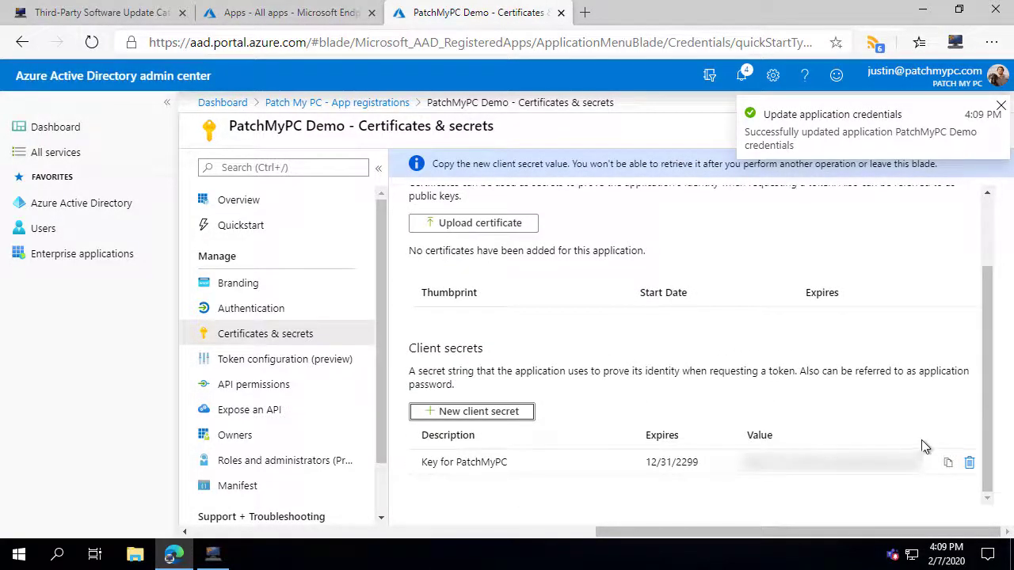
left_click(948, 462)
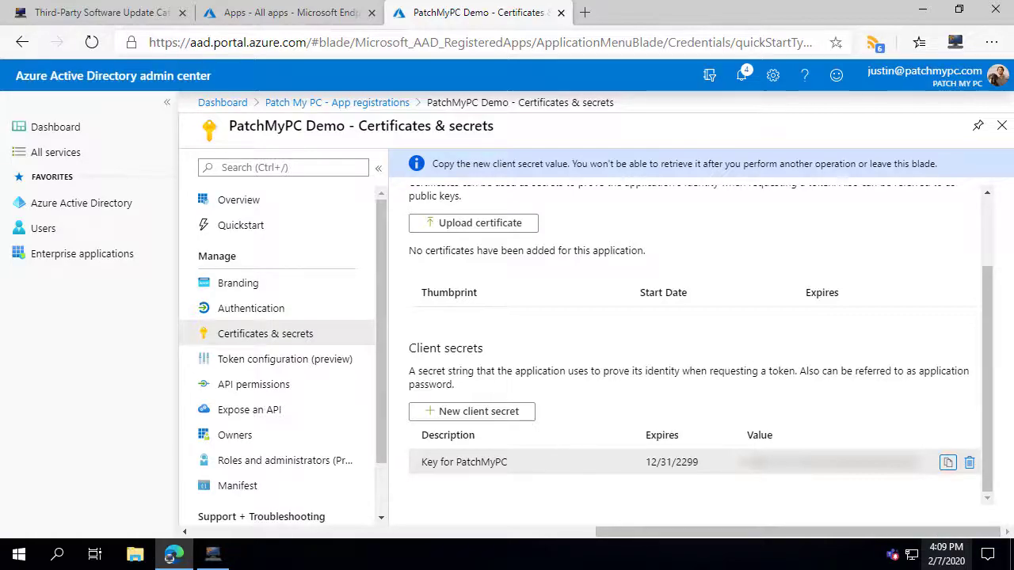
left_click(922, 9)
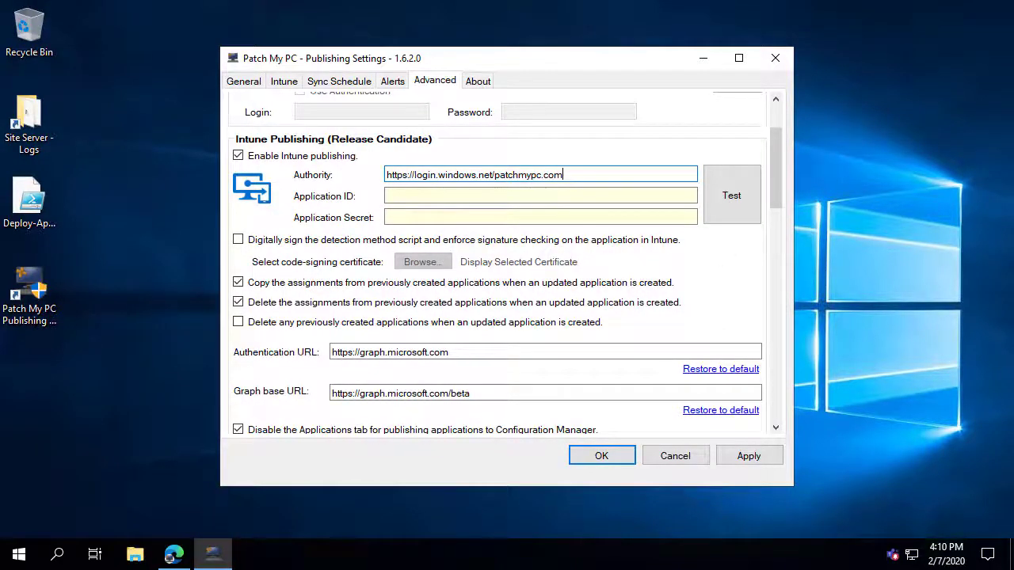
Paste the Application ID and client secret into Intune Publishing and test the connection successfully.
left_click(434, 200)
key("ctrl+v")
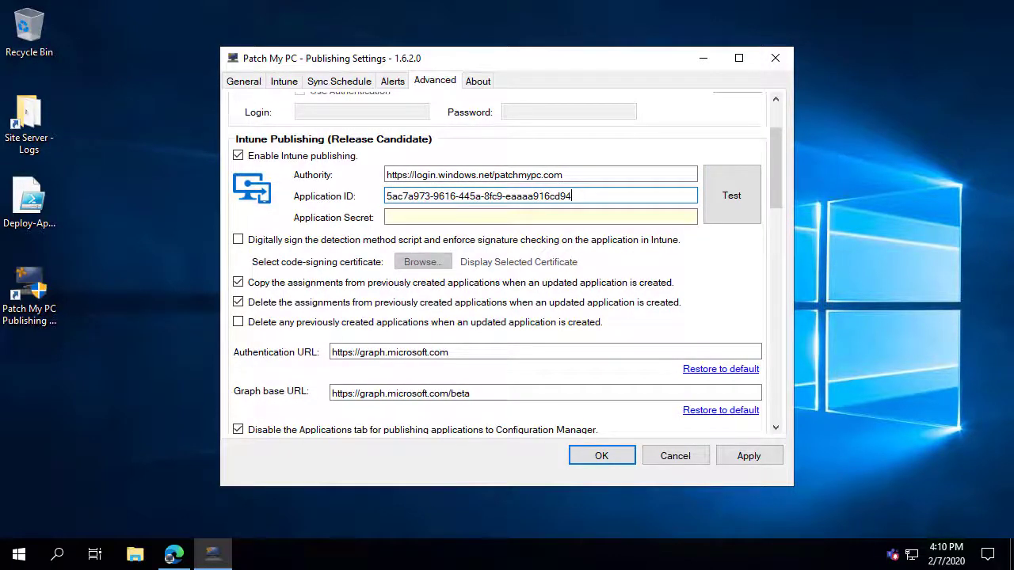
left_click(429, 217)
key("ctrl+v")
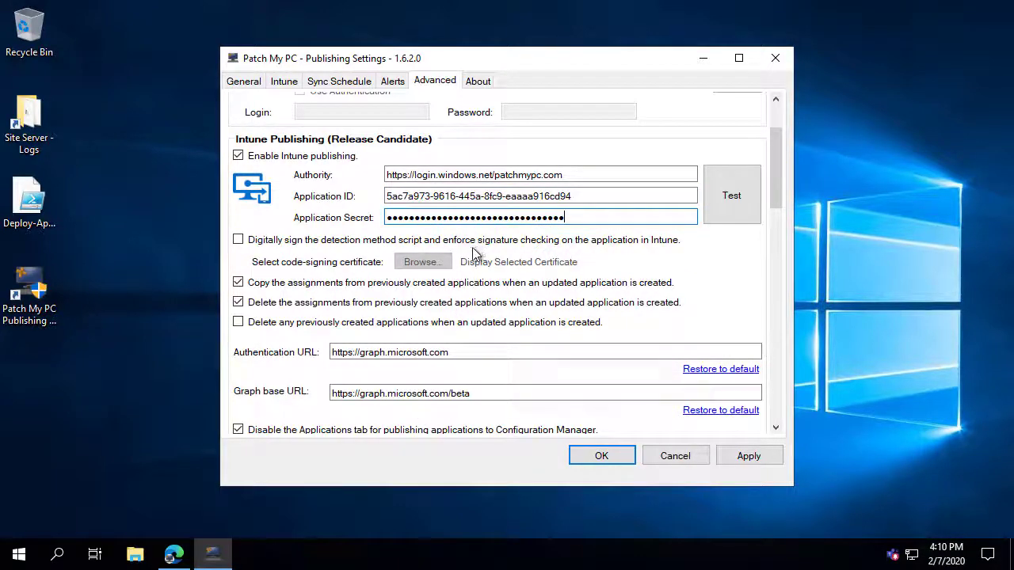
left_click(729, 190)
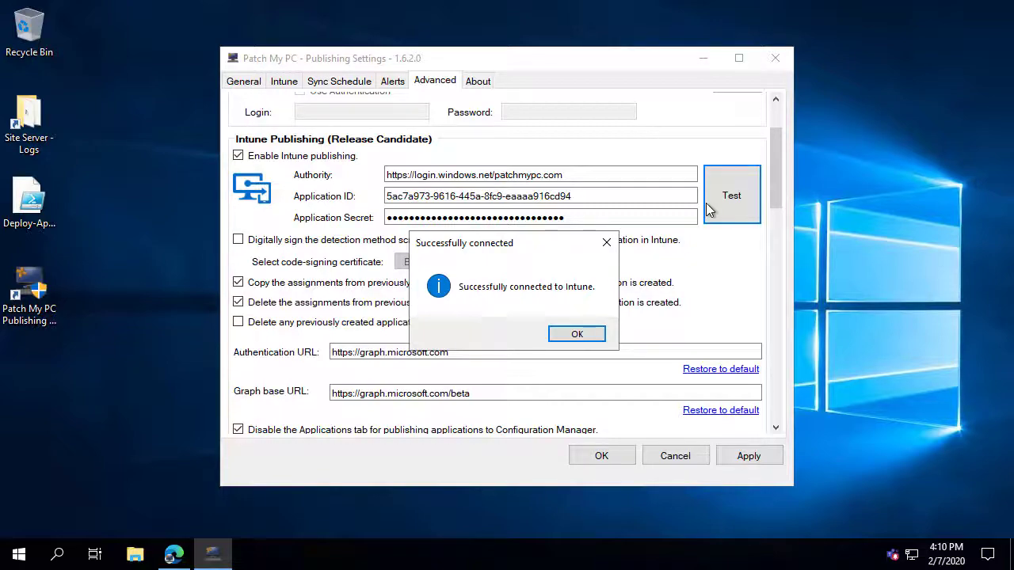
left_click(578, 334)
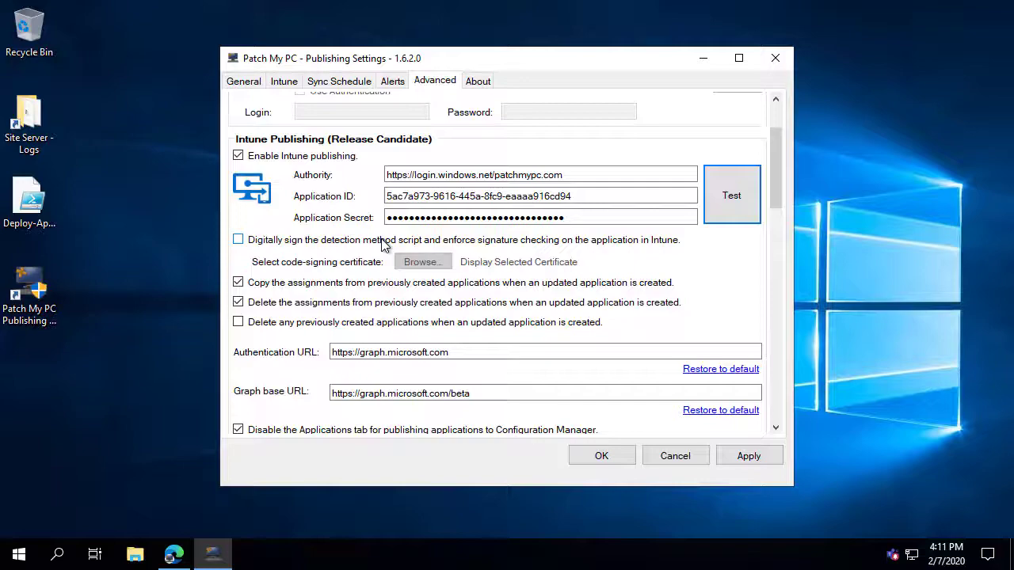
Sign the detection method script with the DigiCert code-signing certificate expiring 9/7/2022.
left_click(383, 241)
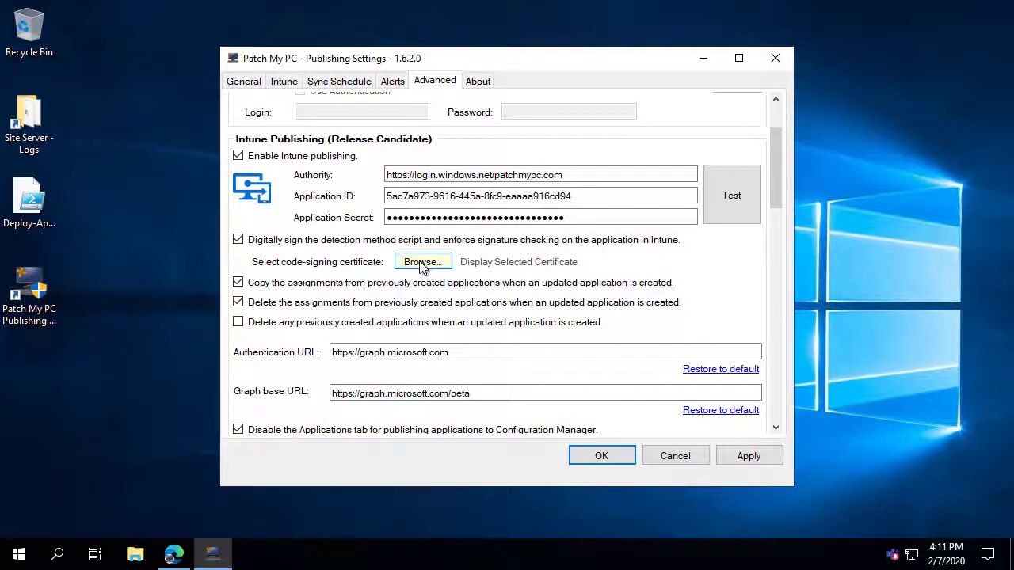
left_click(420, 265)
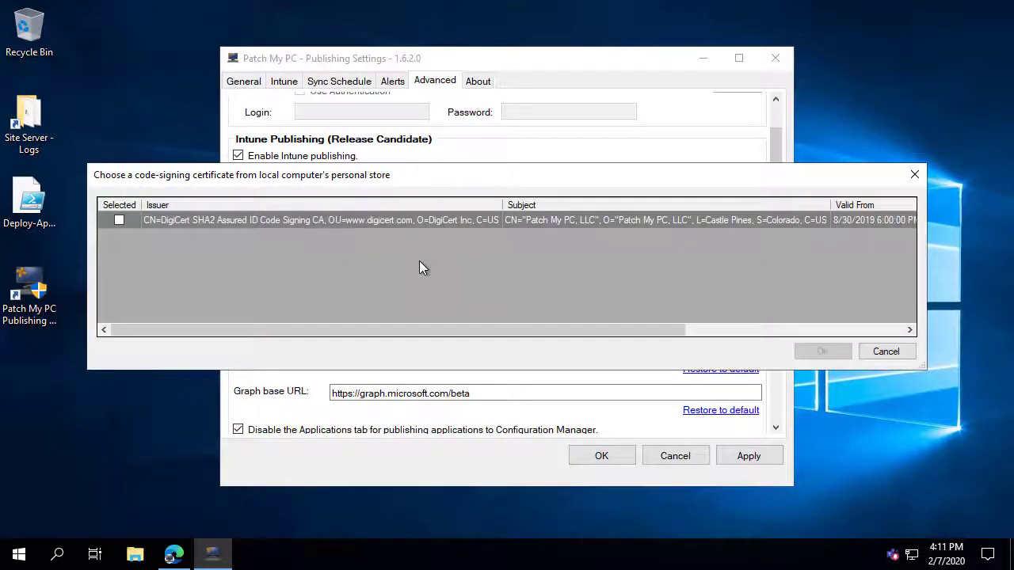
left_click(118, 219)
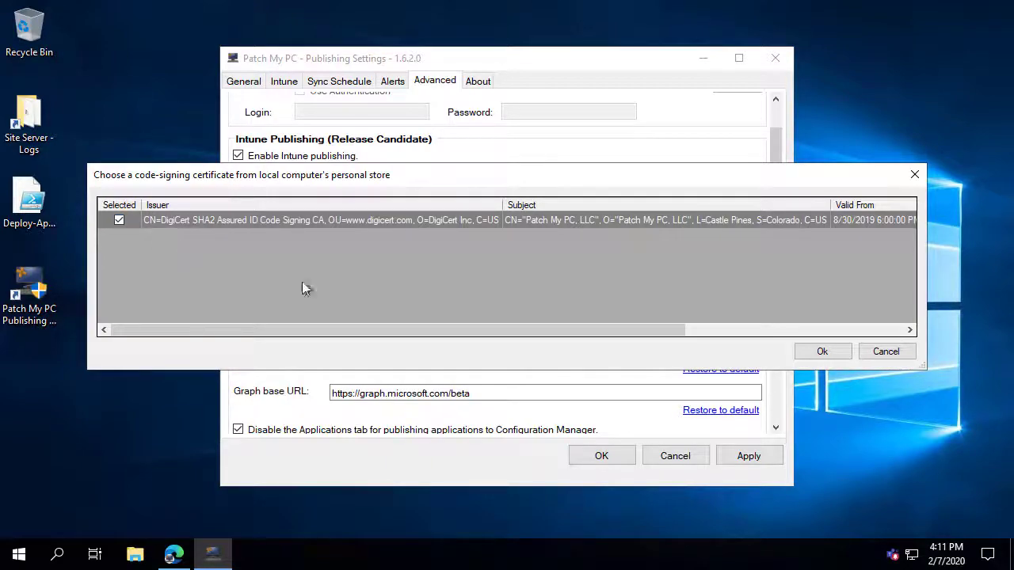
left_click(827, 352)
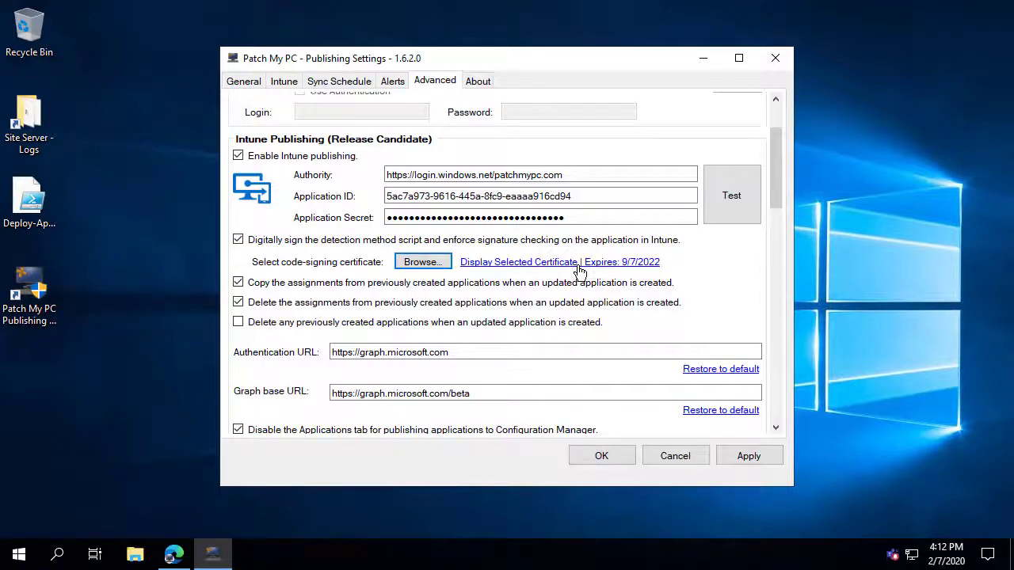
left_click(578, 268)
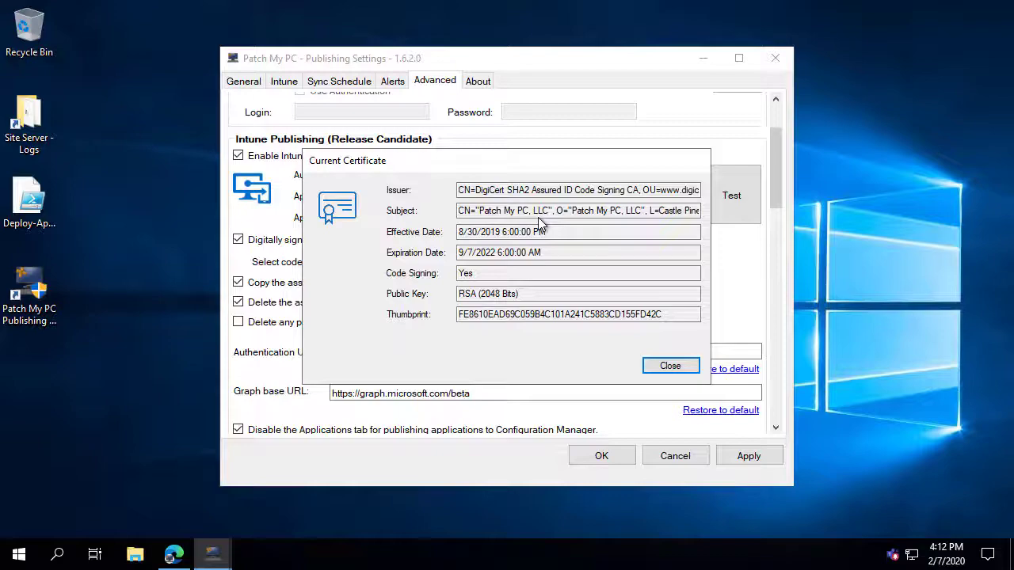
left_click(668, 368)
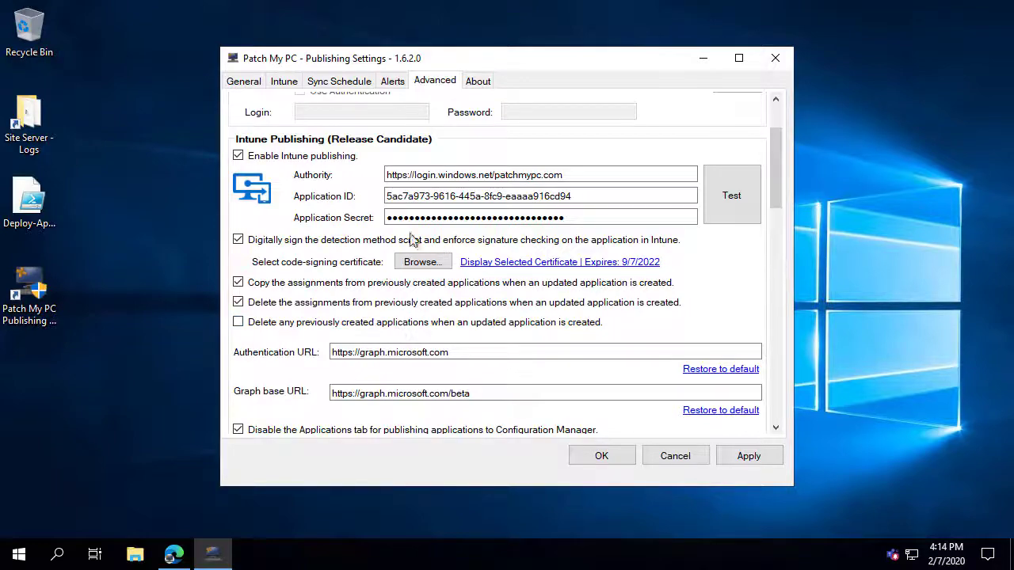
Expand all vendors in the Intune product list after checking the Intune All apps page.
left_click(284, 83)
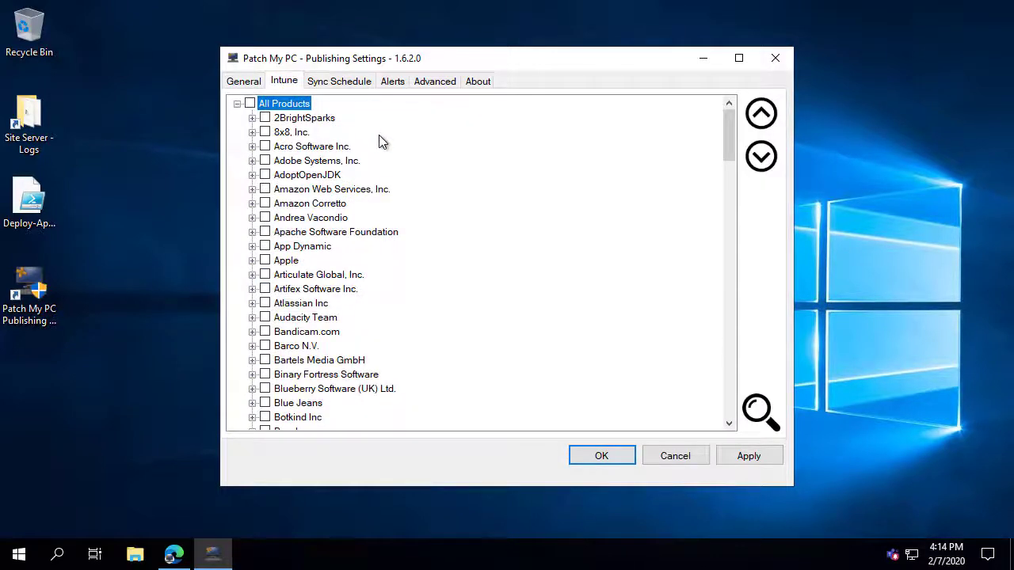
left_click(760, 156)
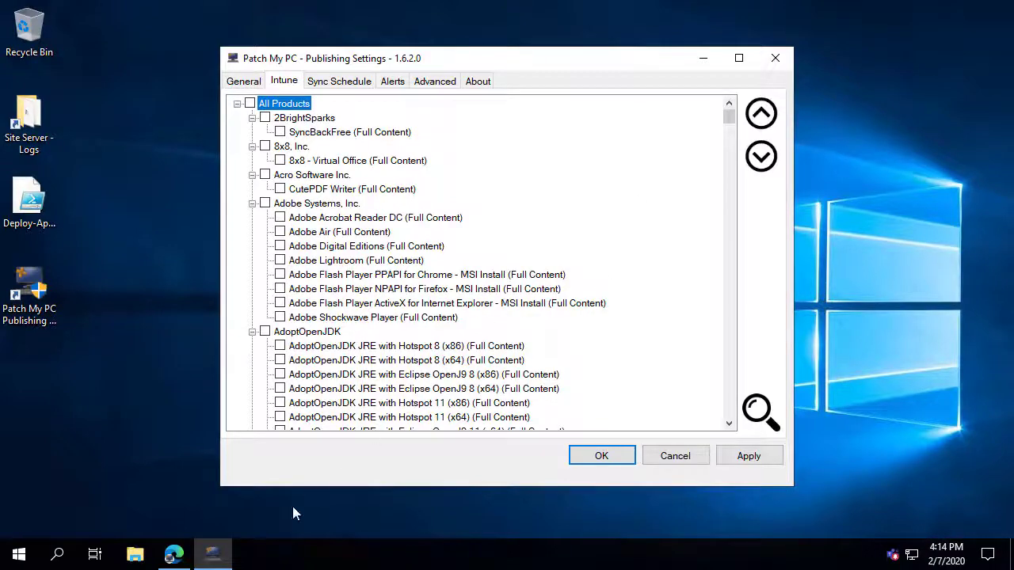
left_click(174, 555)
left_click(309, 17)
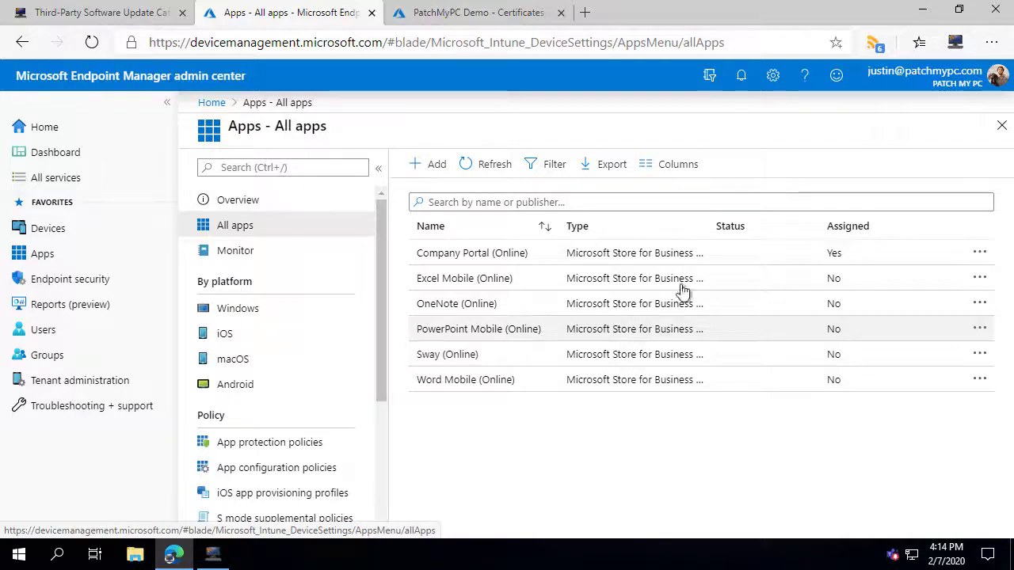
left_click(924, 11)
scroll(588, 270, "down", 2)
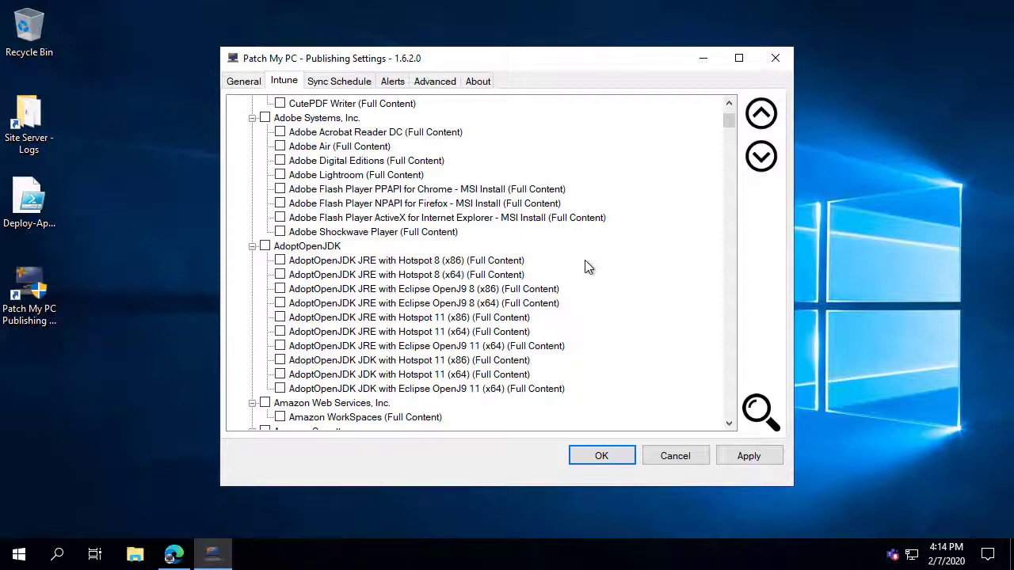
scroll(584, 268, "down", 12)
scroll(587, 258, "down", 15)
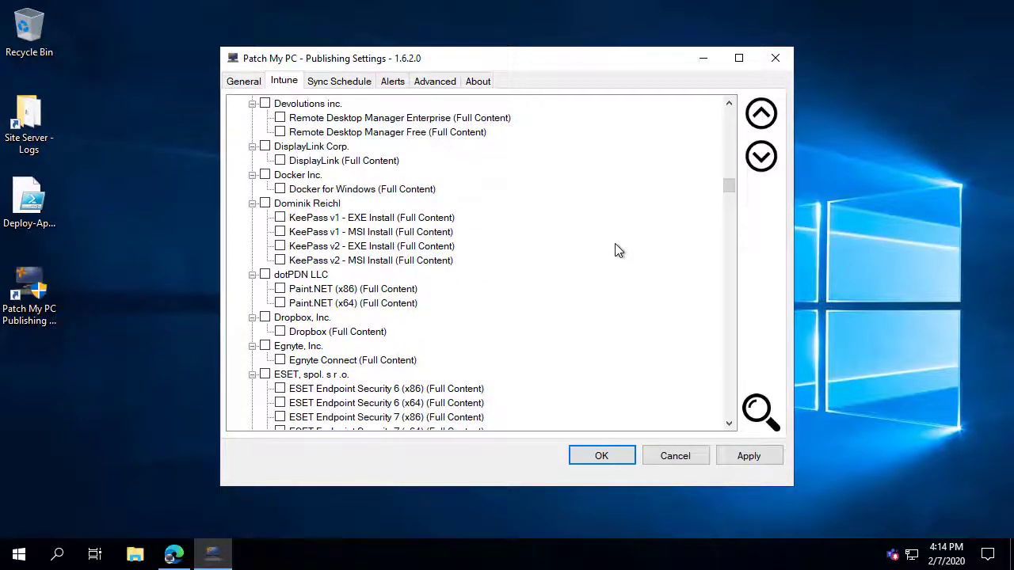
Search the products for 'google ch' and tick Google Chrome (x64) (Full Content).
key("ctrl+f")
type("google ch")
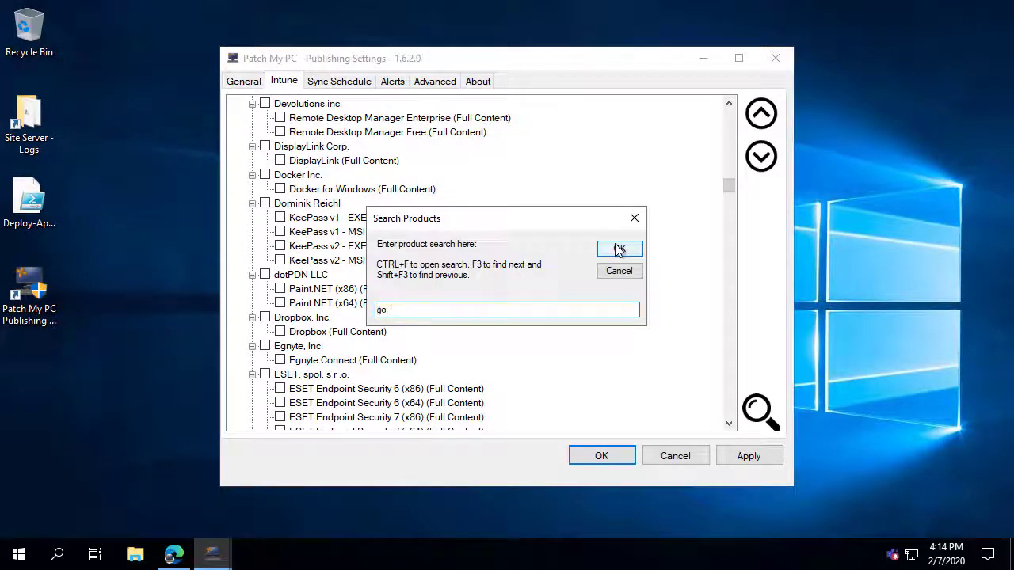
left_click(619, 250)
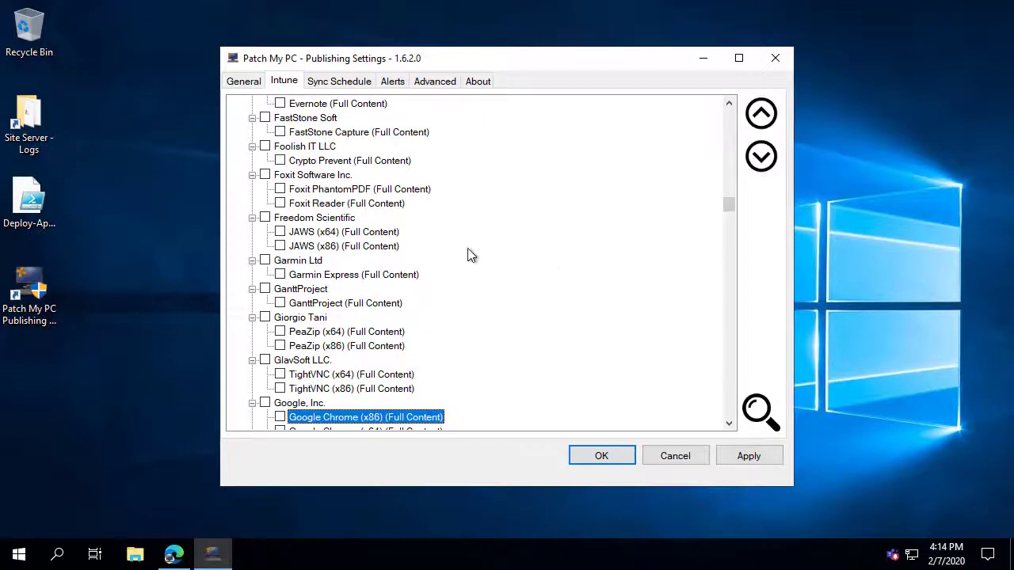
scroll(468, 253, "down", 4)
left_click(279, 261)
left_click(333, 261)
scroll(335, 264, "down", 1)
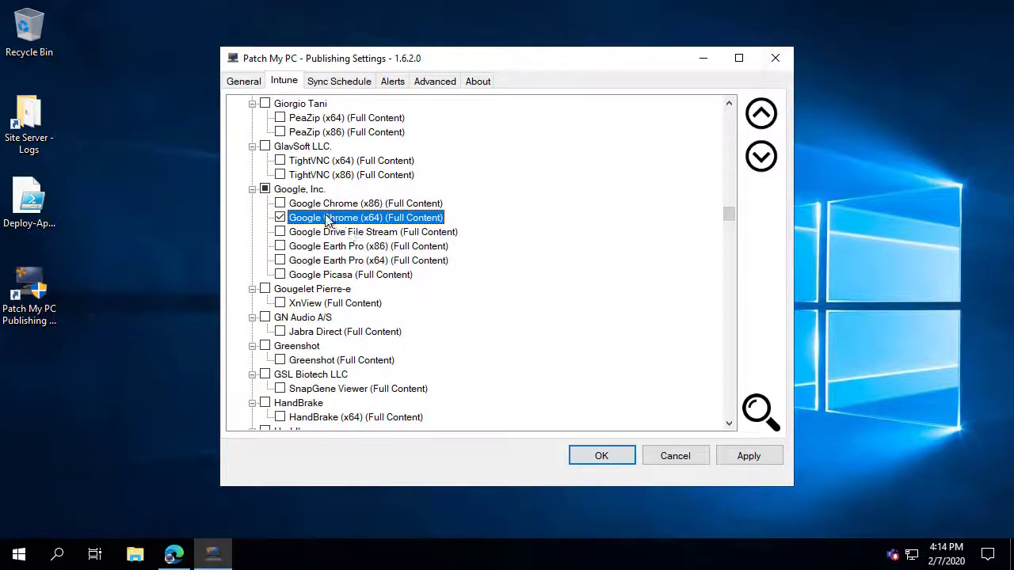
scroll(325, 222, "down", 1)
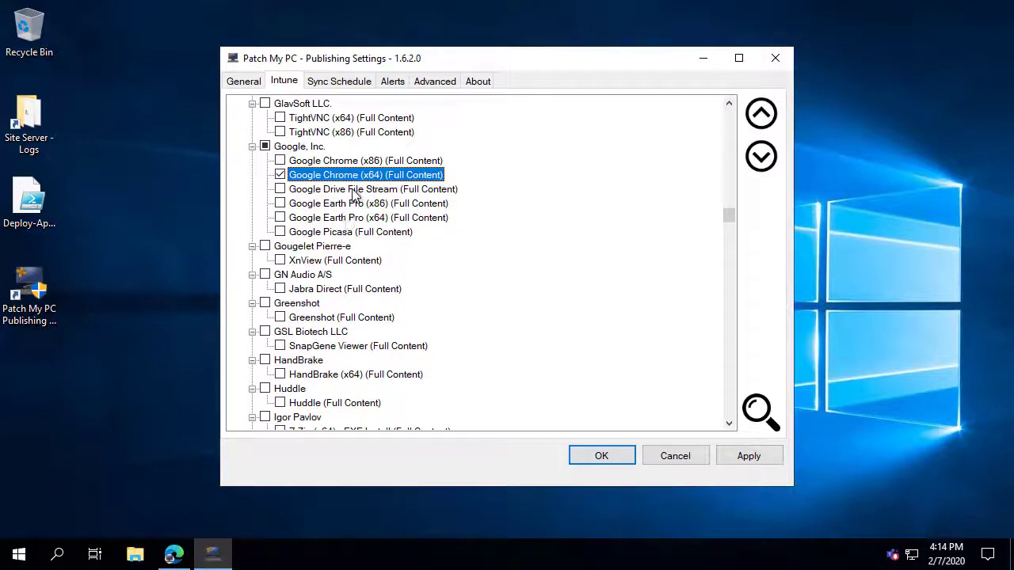
Turn off Auto close for Google Chrome (x64) before installation.
right_click(295, 181)
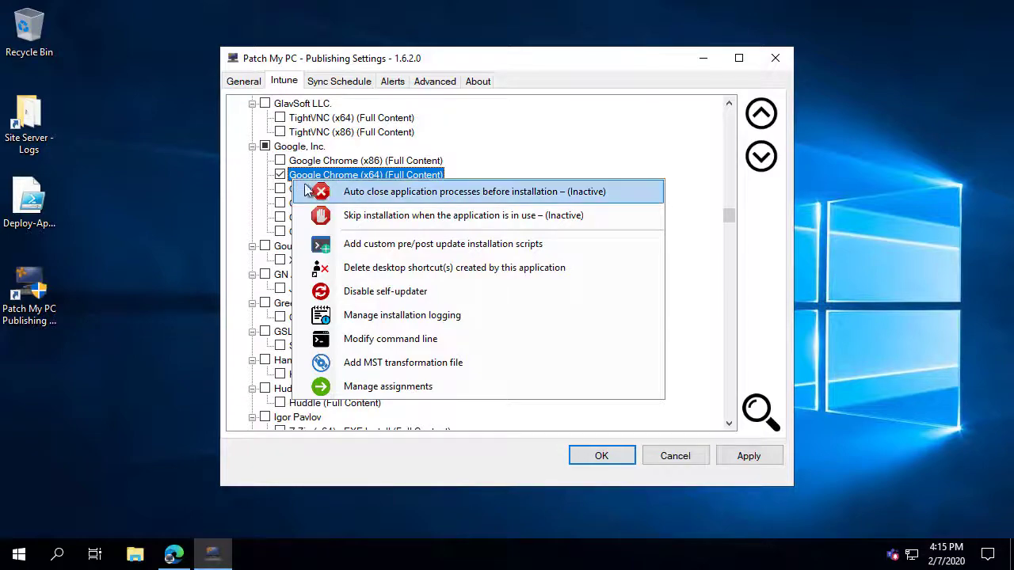
left_click(378, 191)
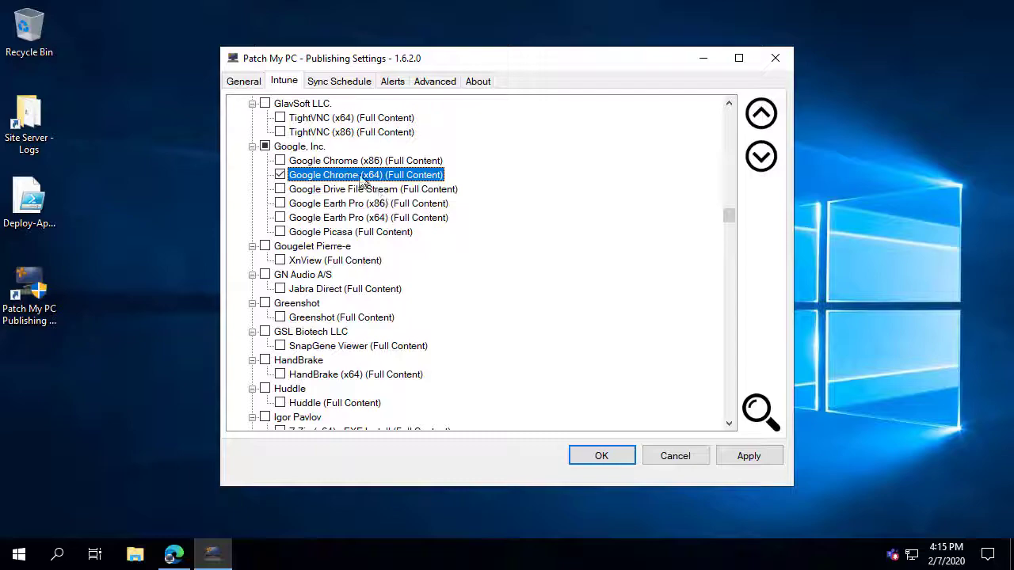
right_click(355, 175)
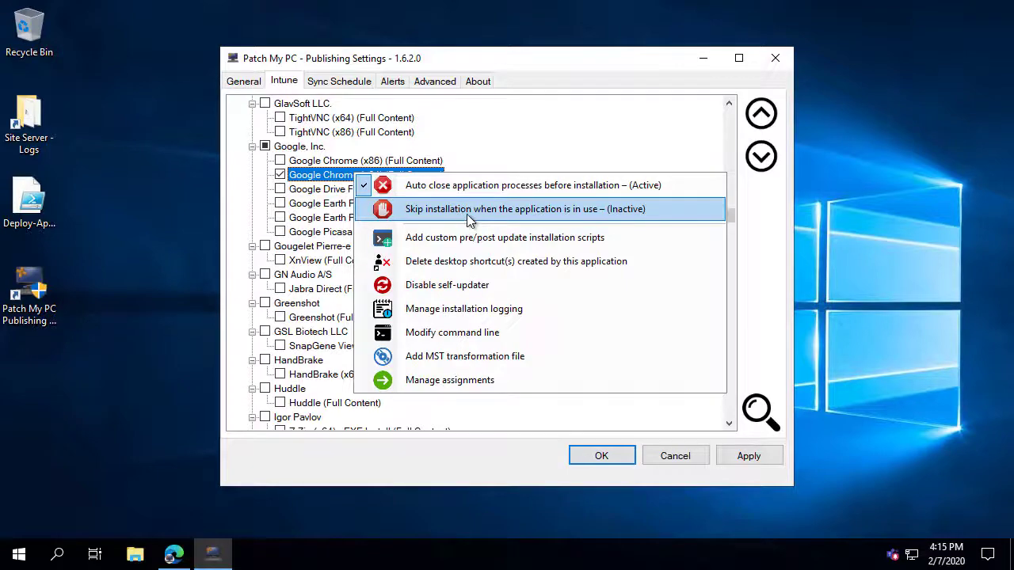
left_click(349, 182)
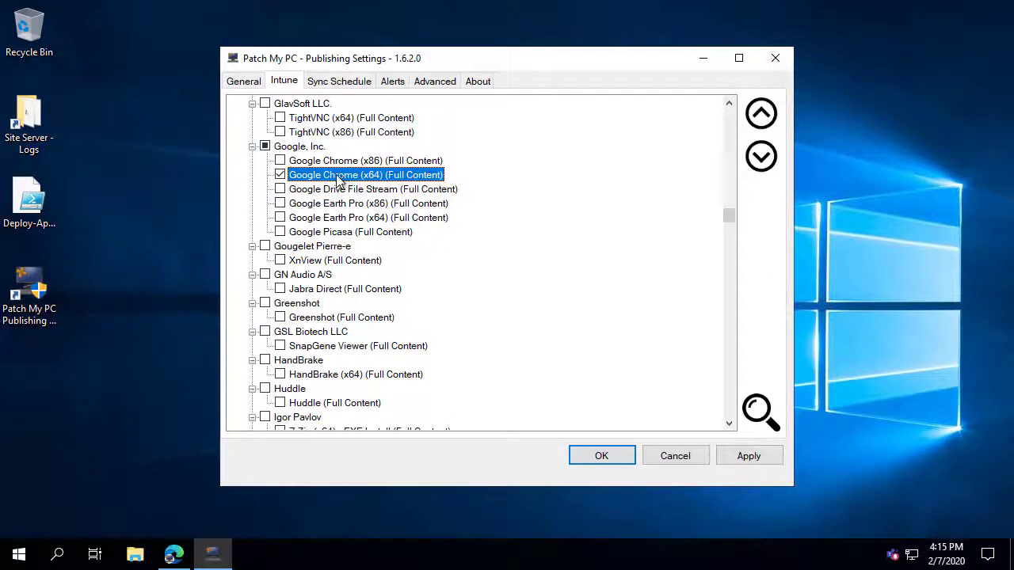
Browse to Scripts for a post-update script and preview Set-GoogleChrome-Homepage.ps1 in Notepad++.
right_click(320, 175)
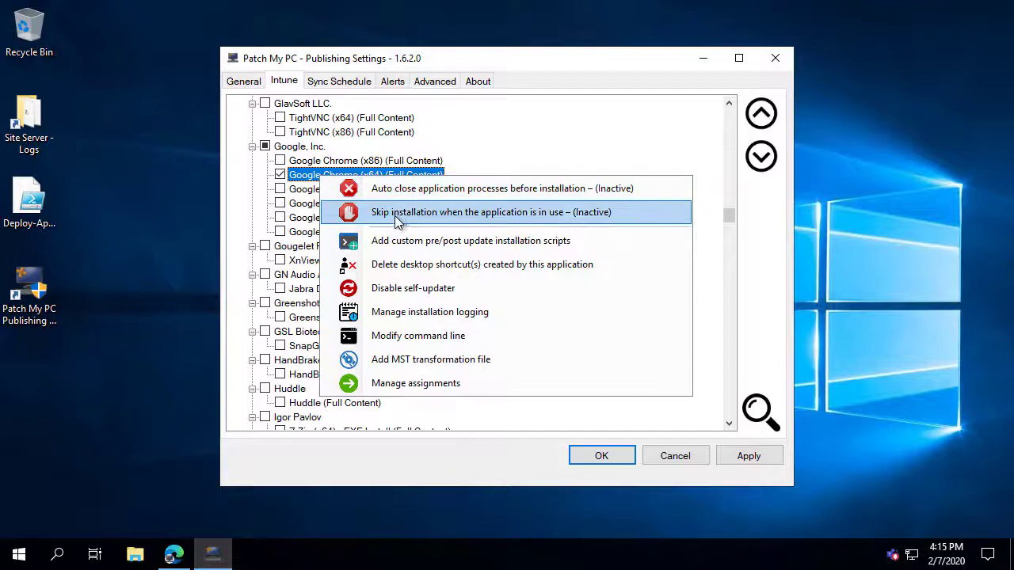
left_click(445, 244)
left_click(730, 199)
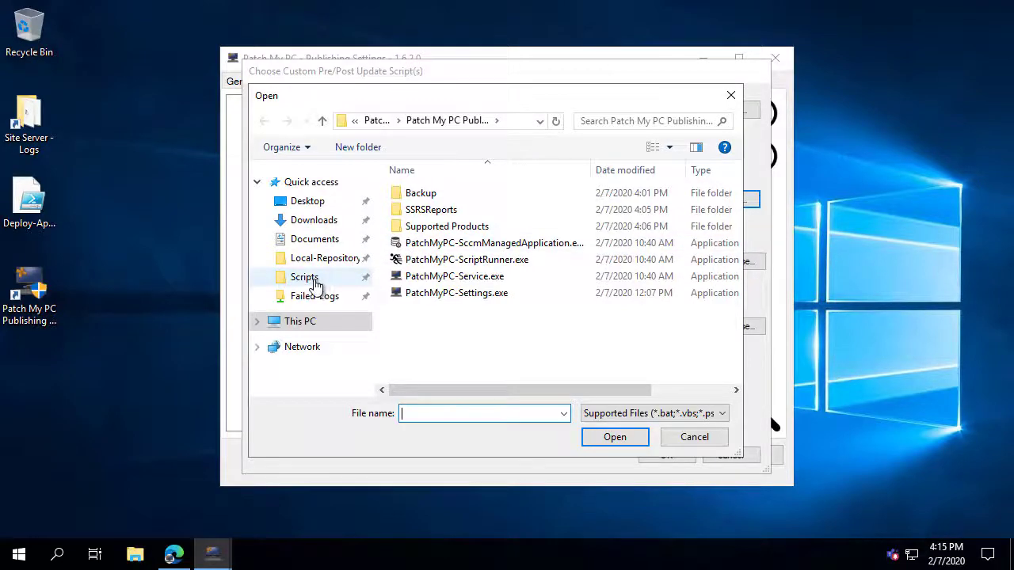
left_click(346, 275)
left_click(499, 197)
right_click(496, 196)
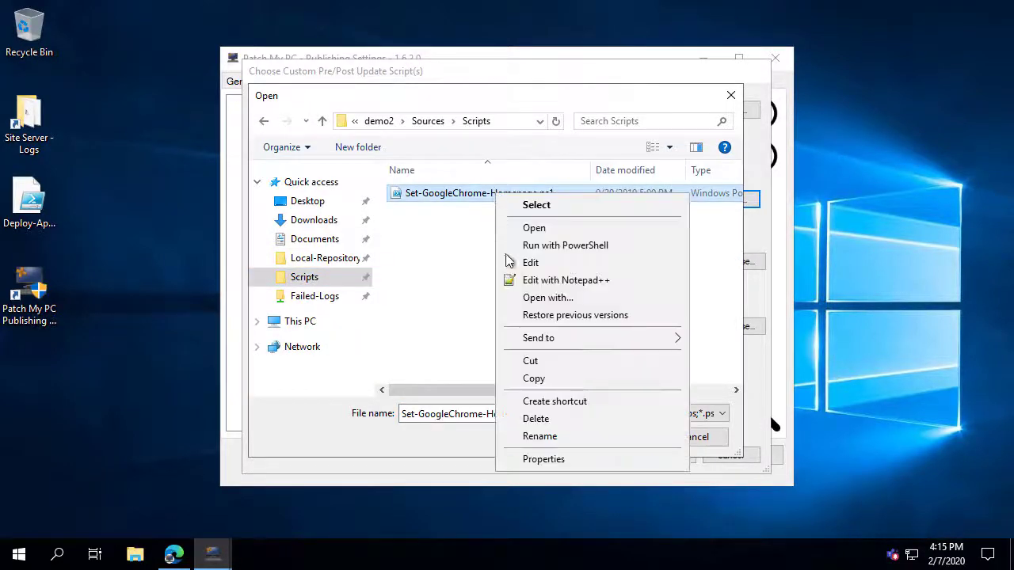
left_click(558, 280)
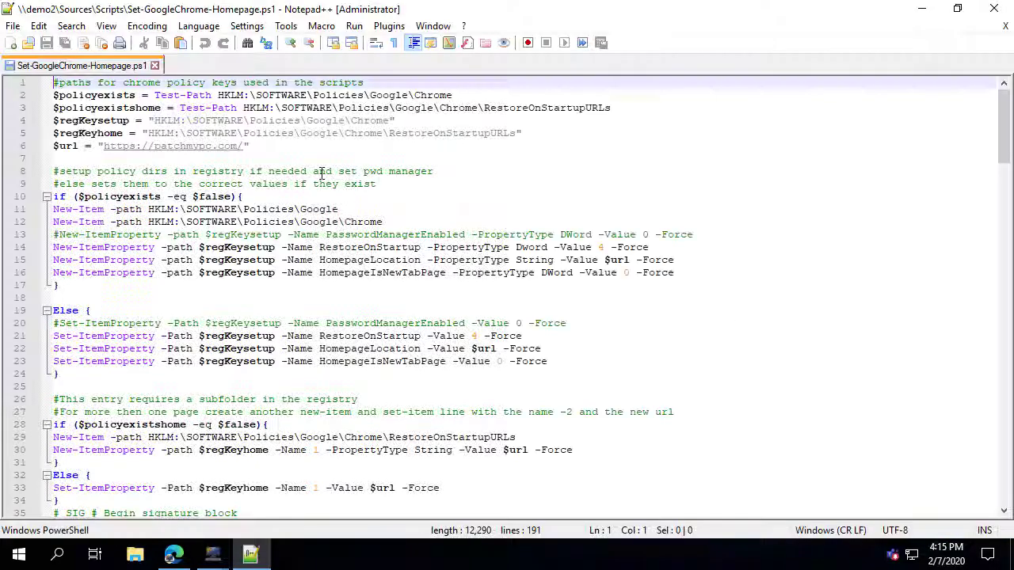
left_click_drag(288, 145, 44, 151)
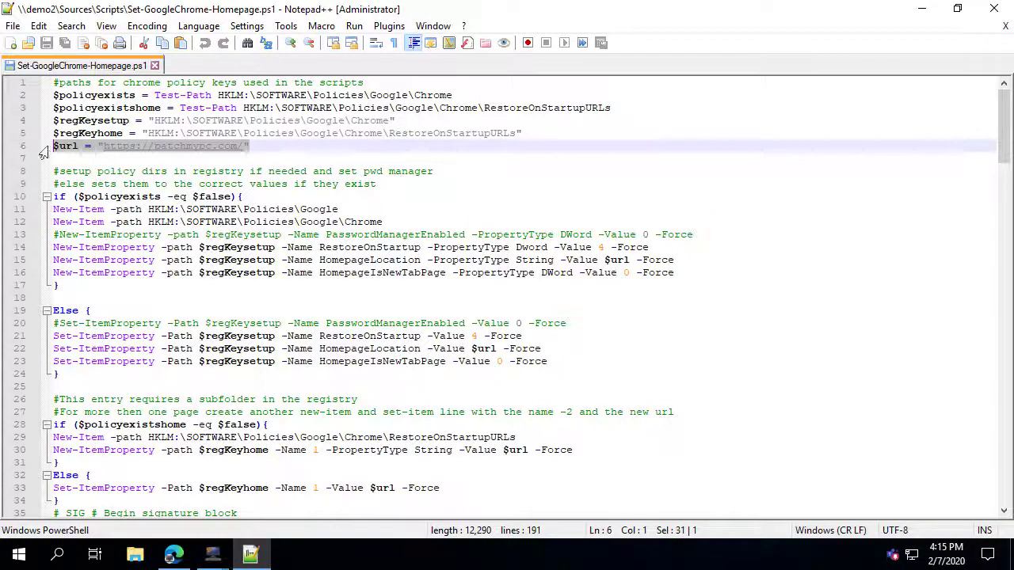
Close Notepad++ and set Set-GoogleChrome-Homepage.ps1 as Chrome (x64)'s post-update script.
left_click(994, 9)
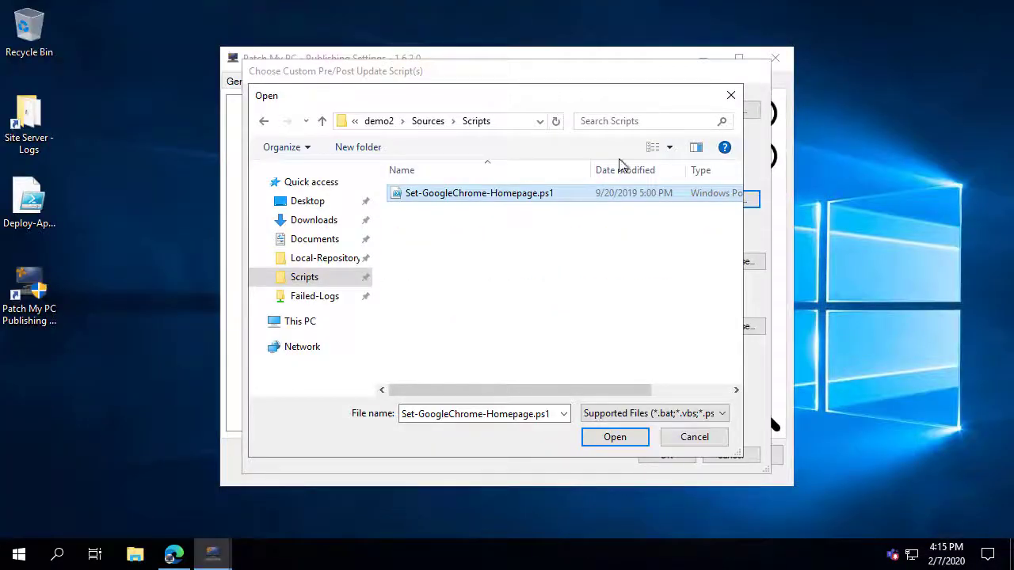
double_click(476, 203)
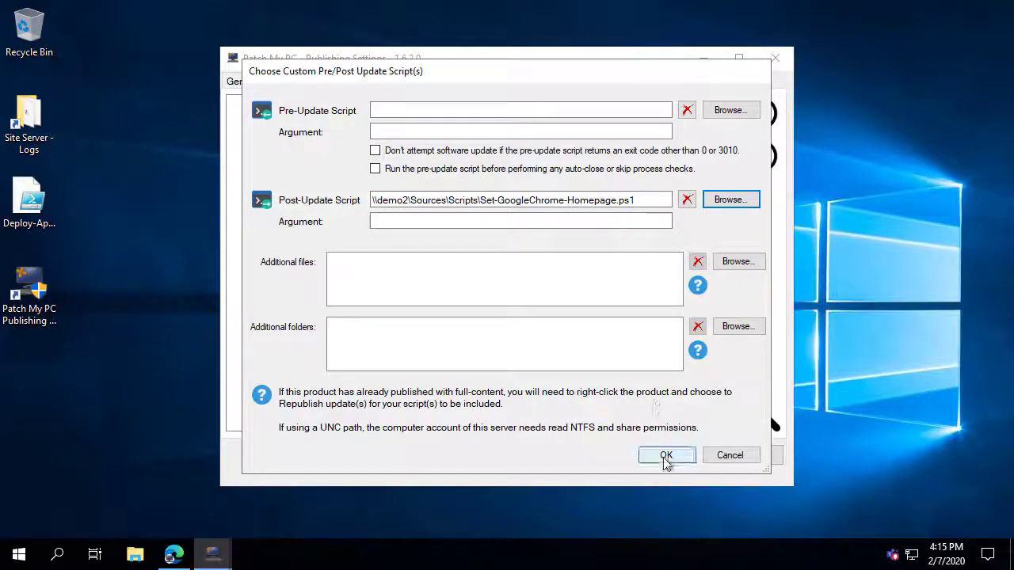
left_click(664, 458)
right_click(295, 175)
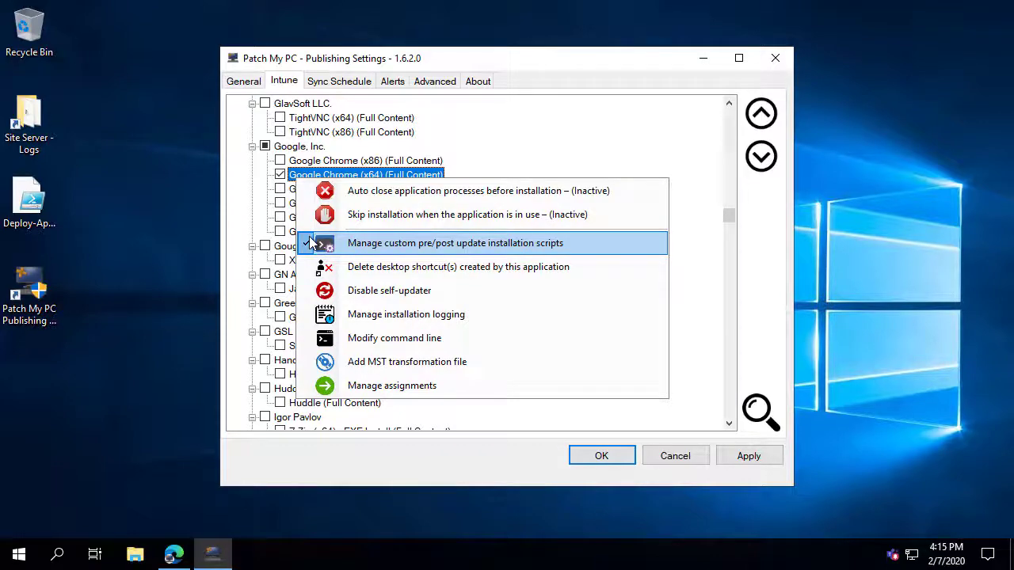
Make Chrome (x64) delete desktop shortcuts and disable its self-updater.
left_click(373, 270)
right_click(323, 178)
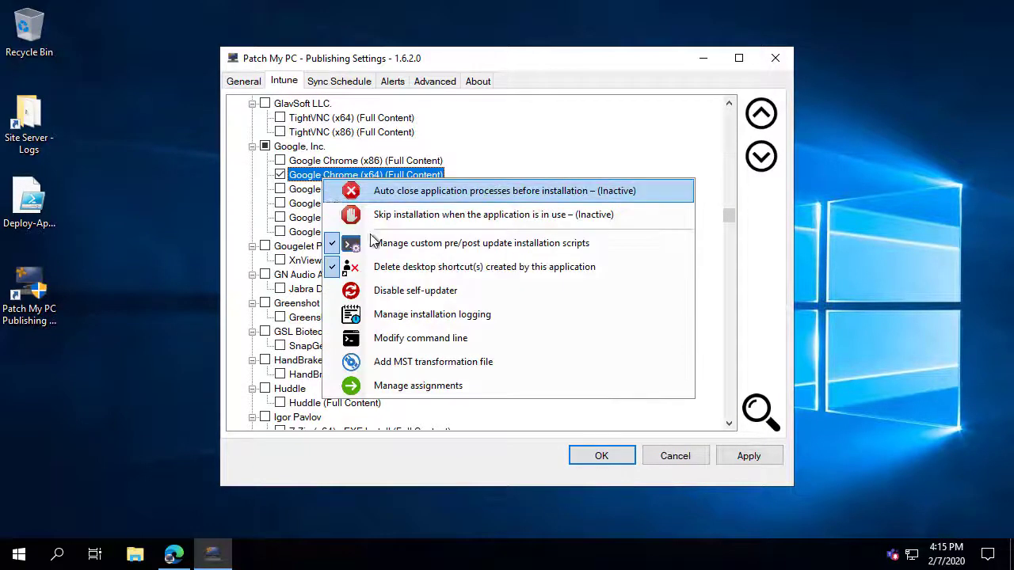
left_click(410, 291)
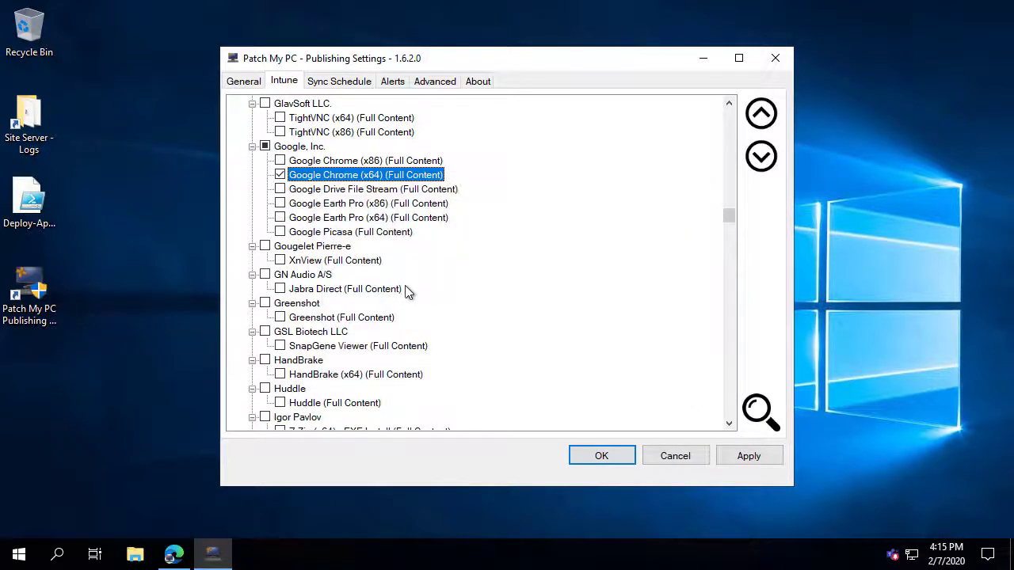
Enable verbose install logging to %ProgramData%\PatchMyPCInstallLogs, prefixed with the computer name.
right_click(300, 178)
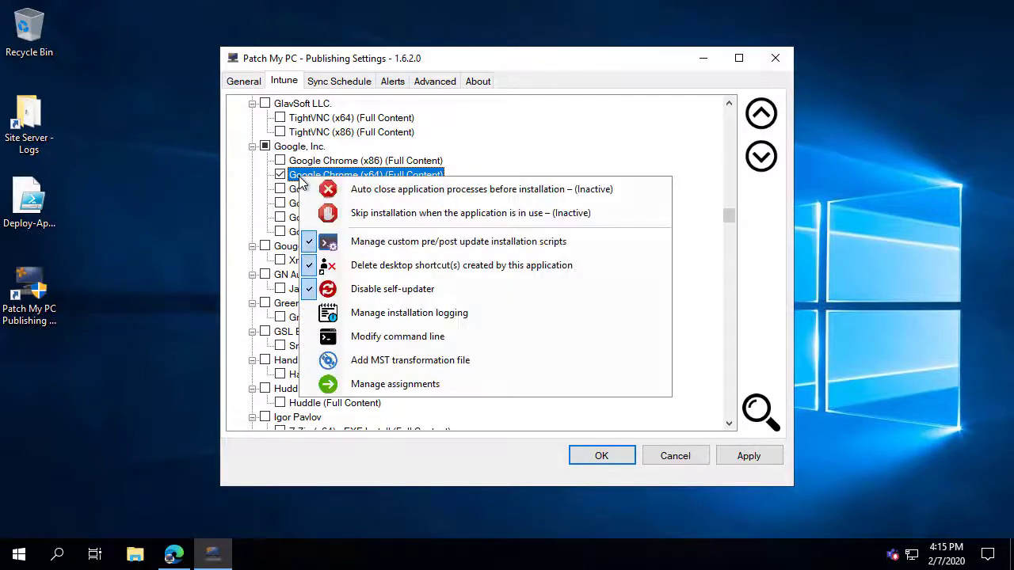
left_click(422, 323)
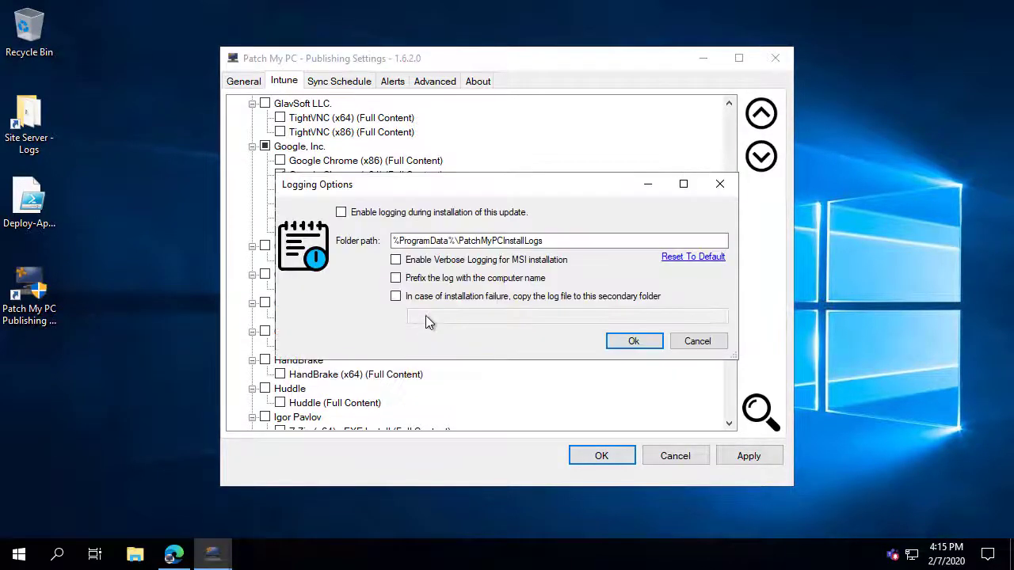
left_click(392, 216)
double_click(436, 241)
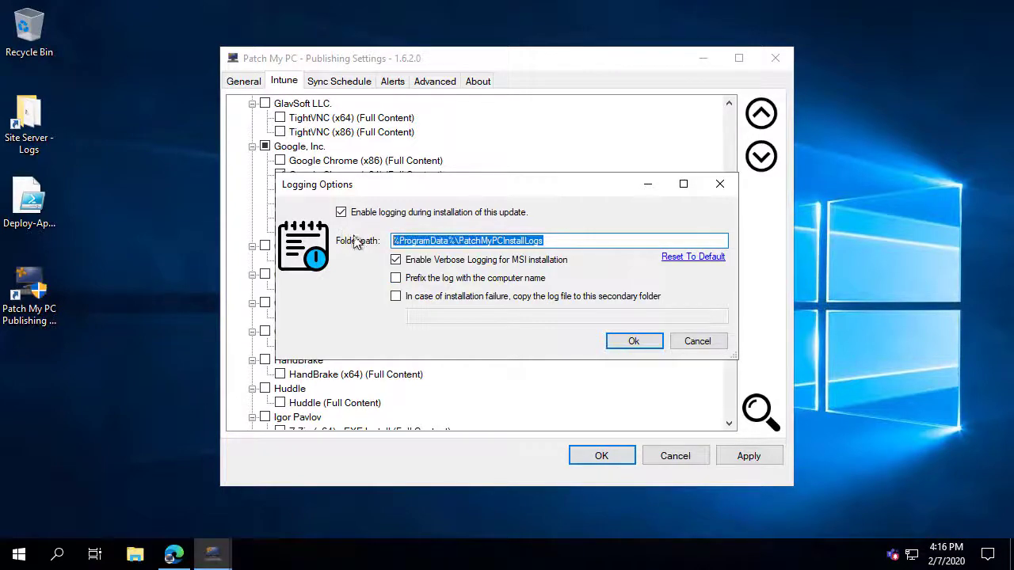
left_click(425, 280)
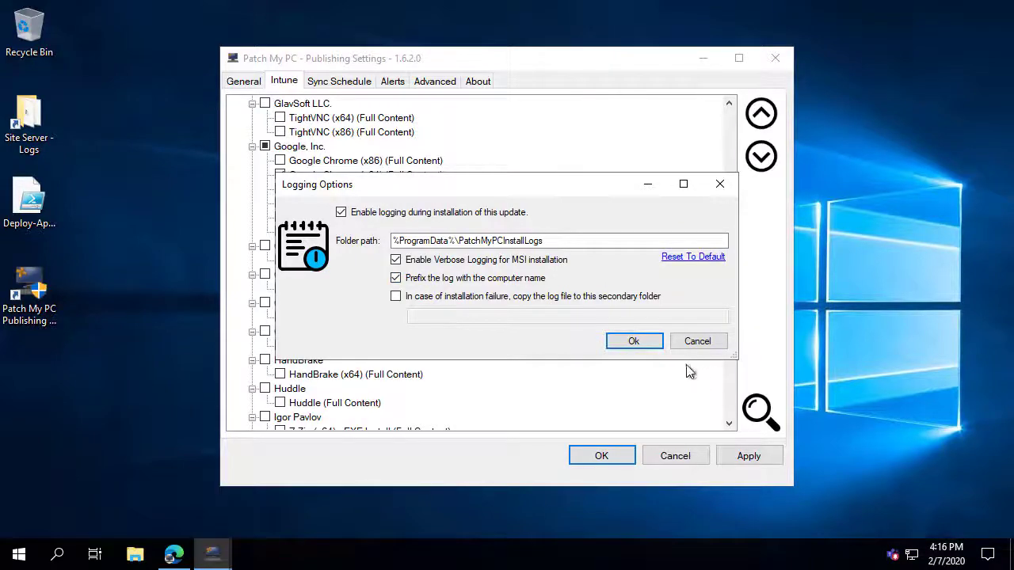
left_click(634, 342)
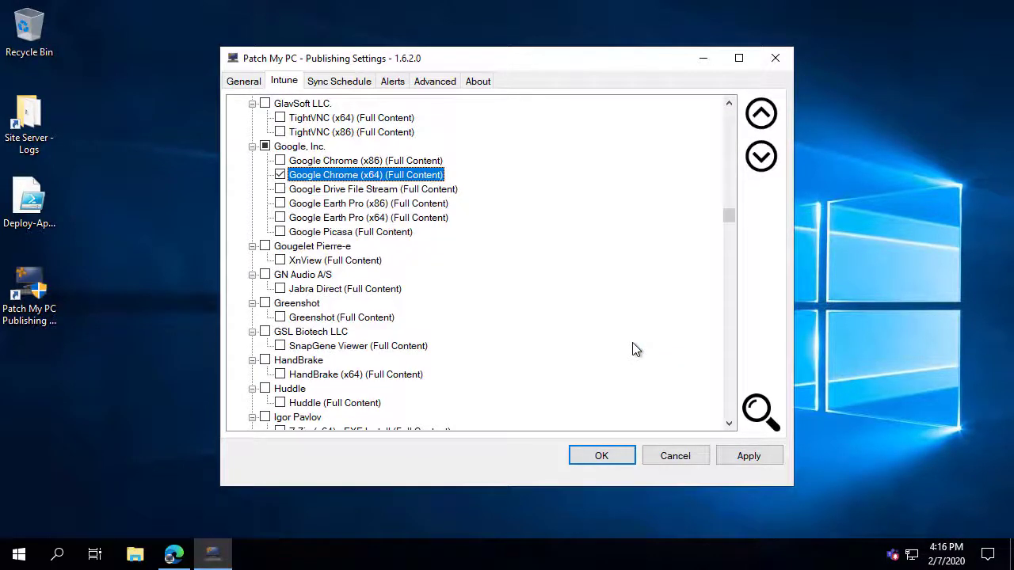
right_click(308, 181)
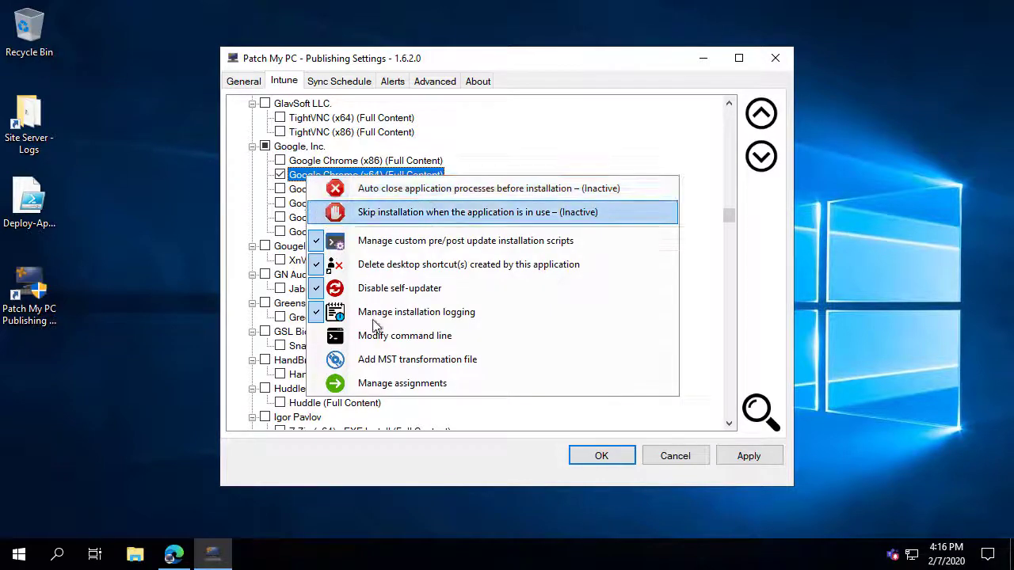
Dismiss the Azure group 'authority' error, cancel Manage Assignments, and apply the Chrome settings.
left_click(398, 386)
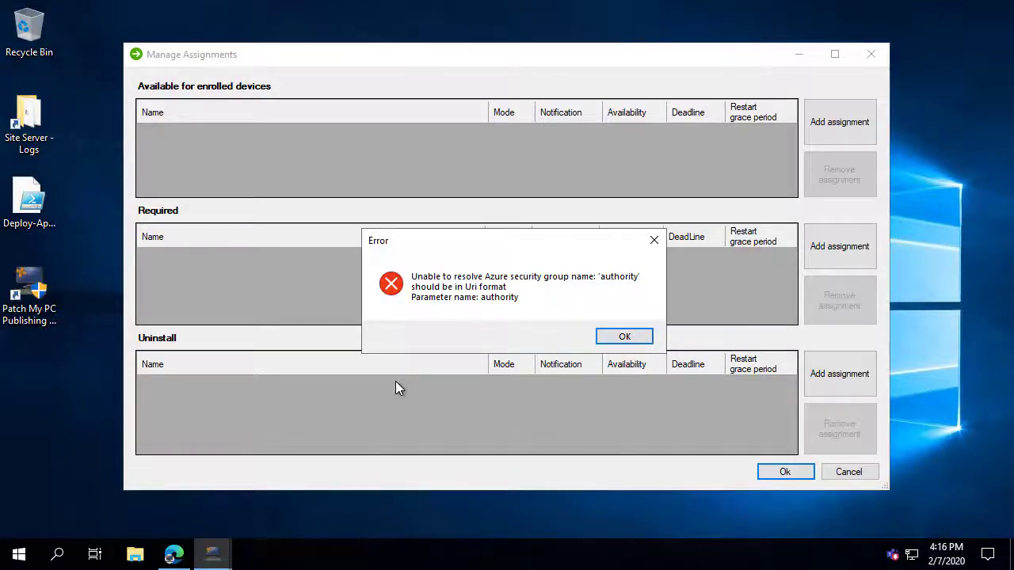
left_click(625, 337)
left_click(862, 478)
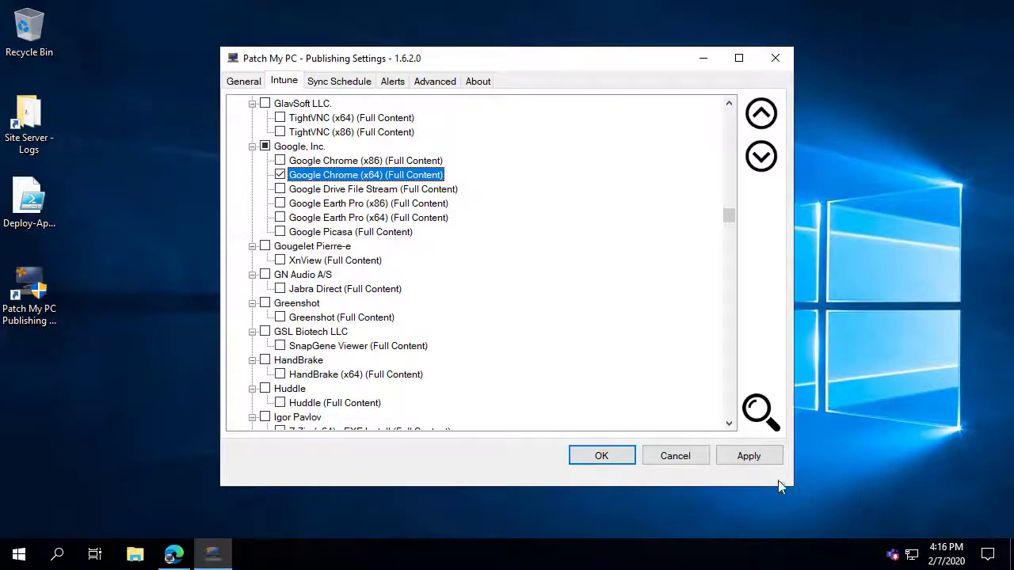
left_click(753, 456)
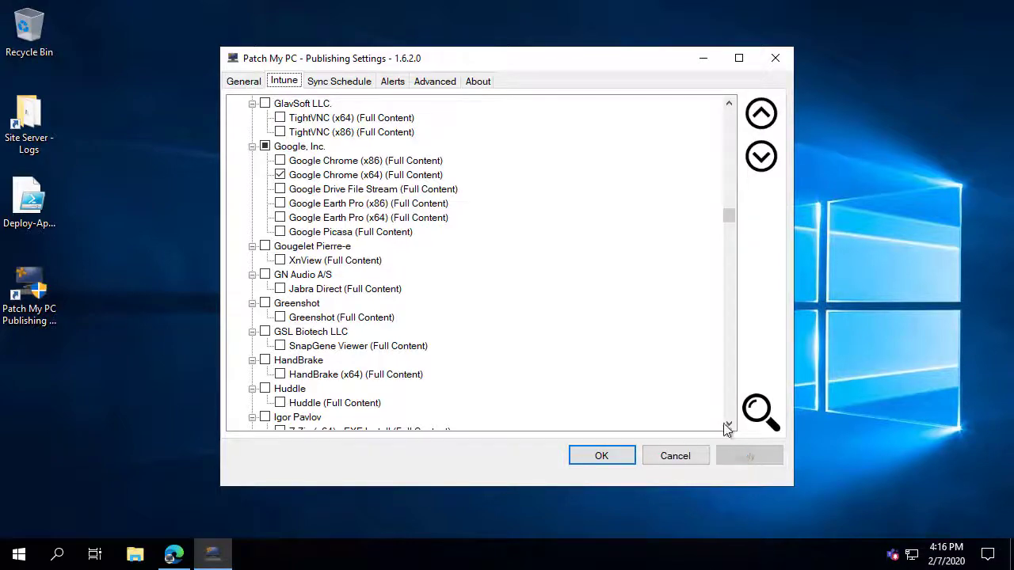
Assign Google Chrome (x64) to All Users under Available for enrolled devices.
right_click(326, 178)
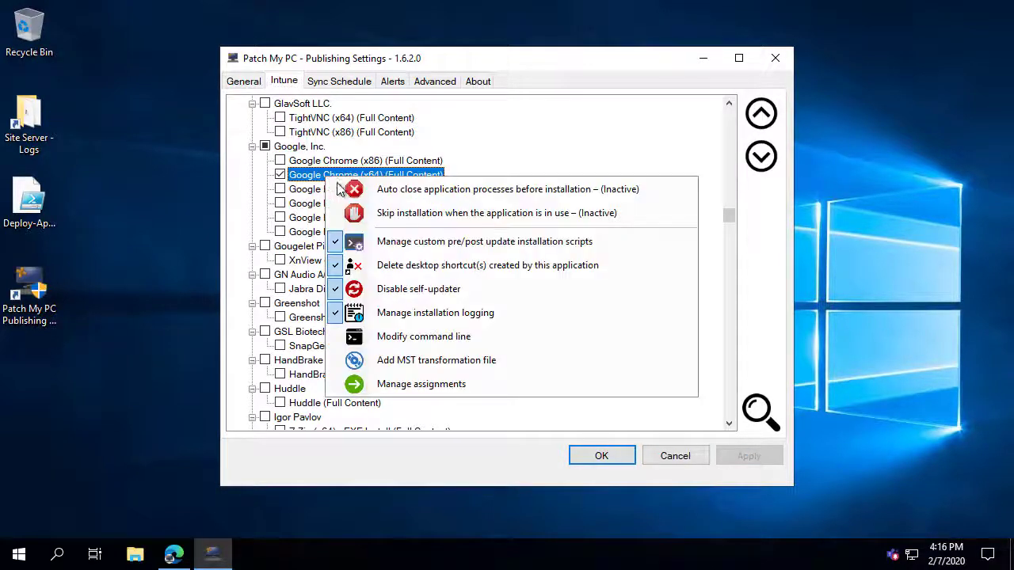
left_click(421, 381)
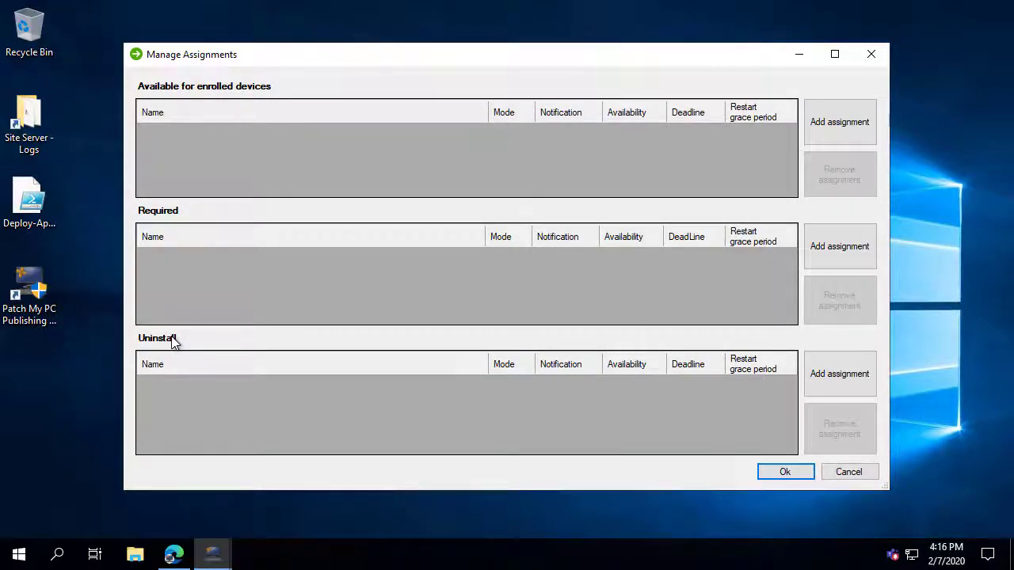
left_click(845, 128)
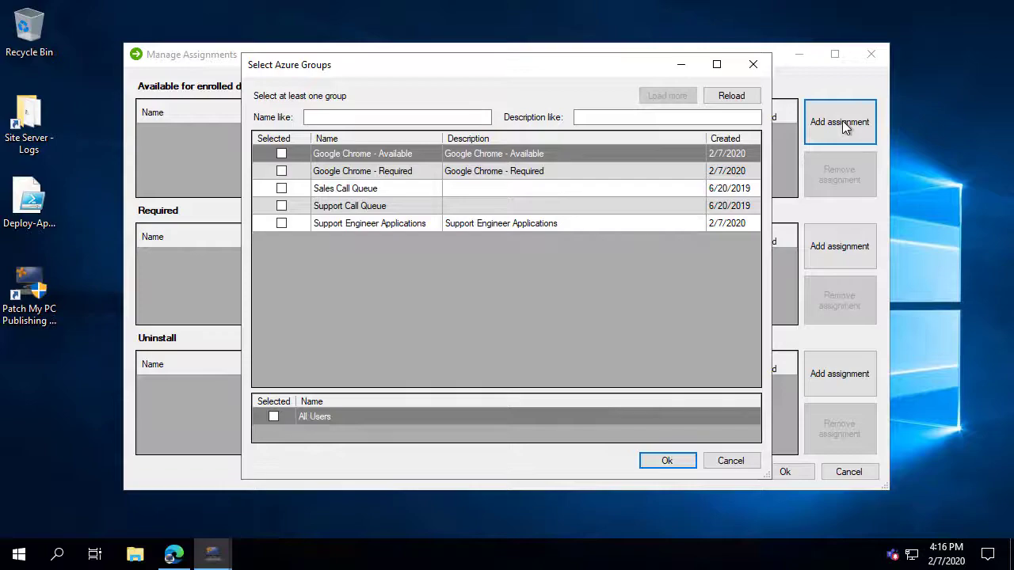
left_click(354, 173)
left_click(356, 189)
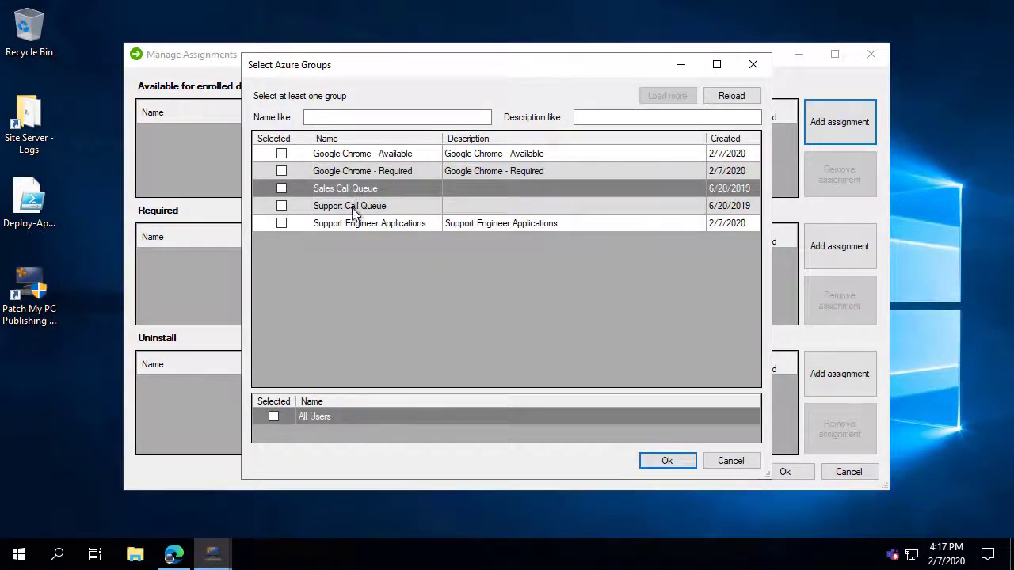
left_click(354, 208)
left_click(353, 225)
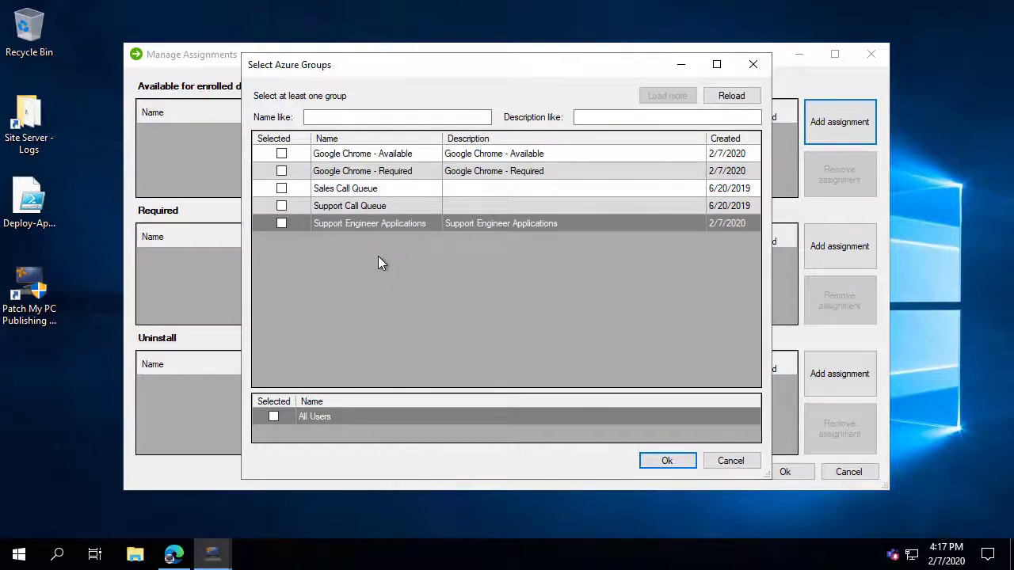
left_click(274, 417)
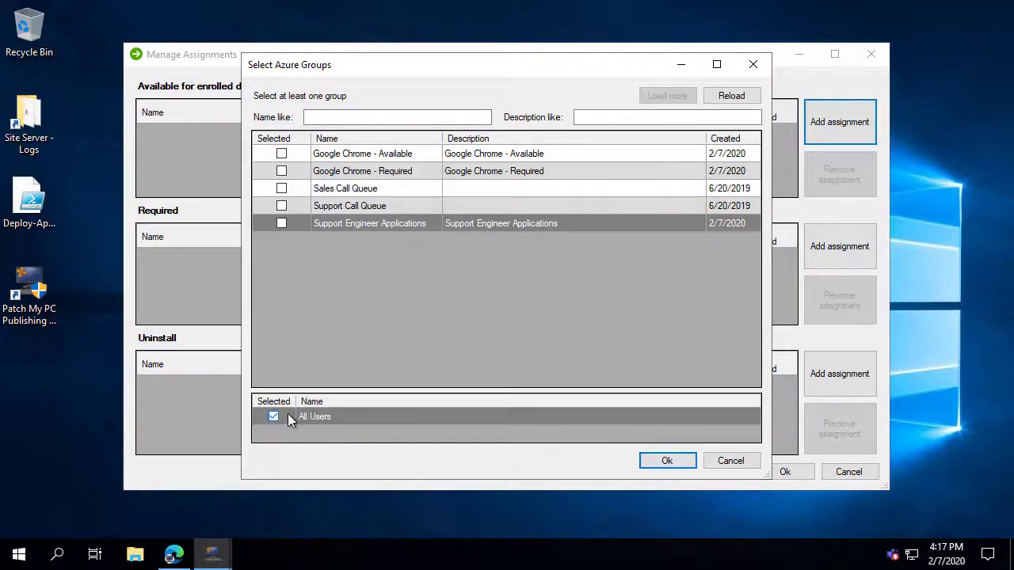
left_click(664, 463)
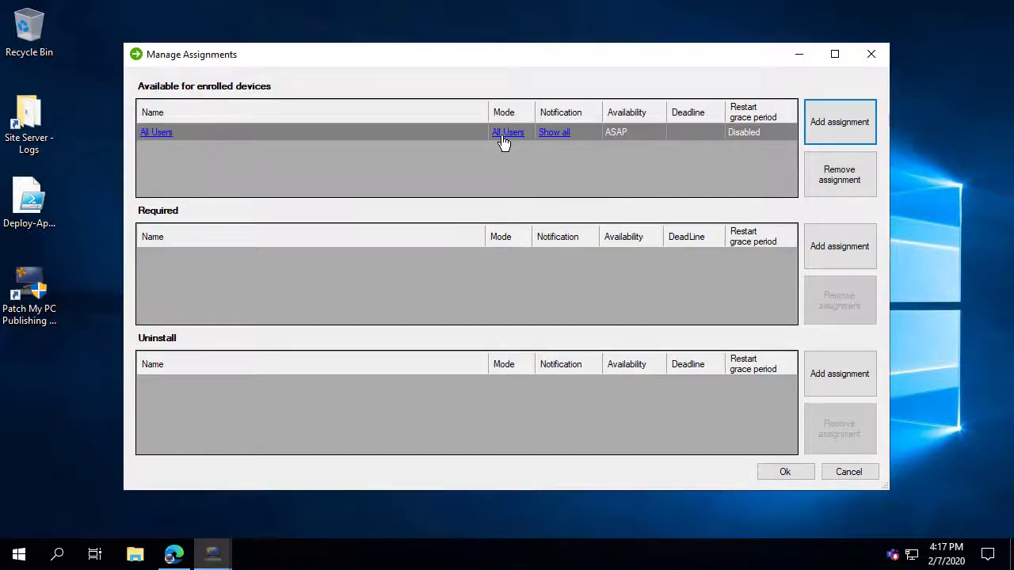
Keep the All Users assignment's notifications at Show all and confirm Manage Assignments.
left_click(510, 140)
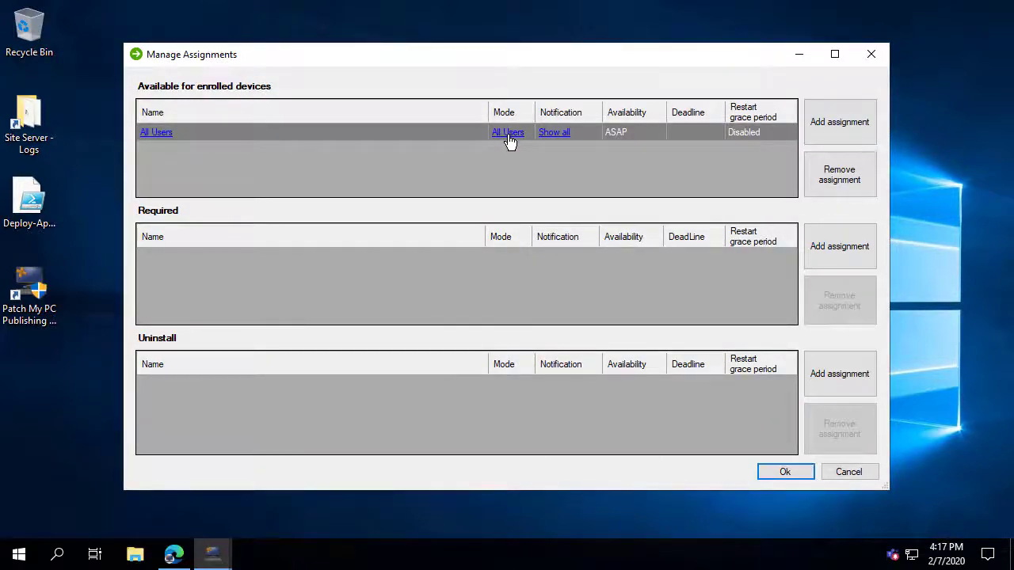
left_click(561, 140)
left_click(561, 140)
left_click(560, 141)
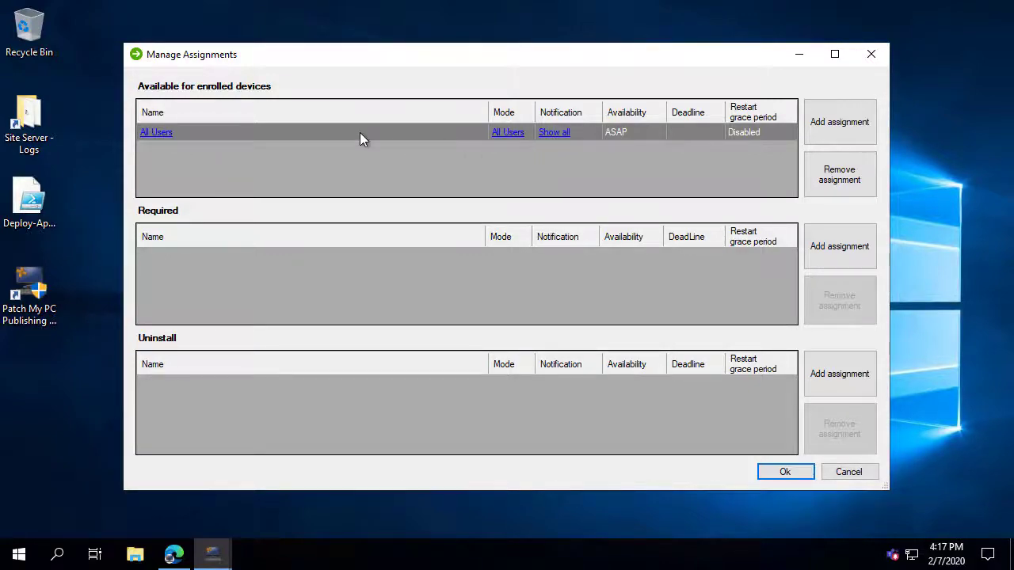
left_click(160, 137)
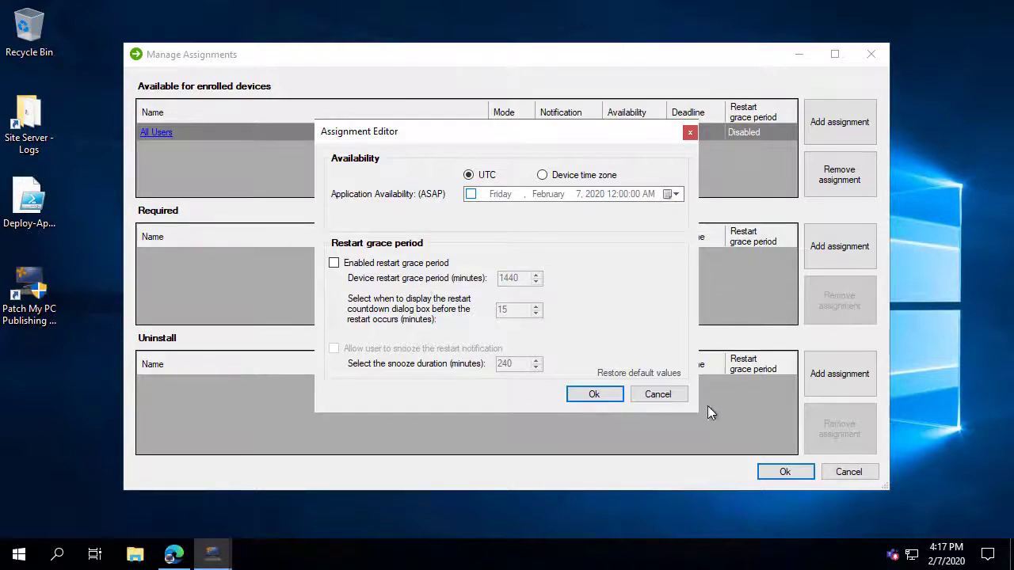
left_click(670, 396)
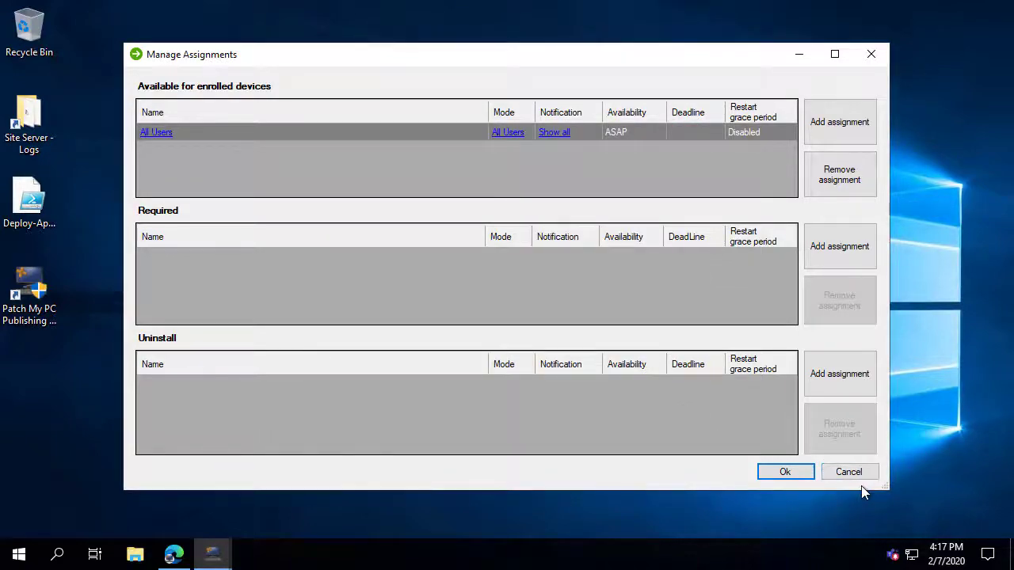
left_click(796, 472)
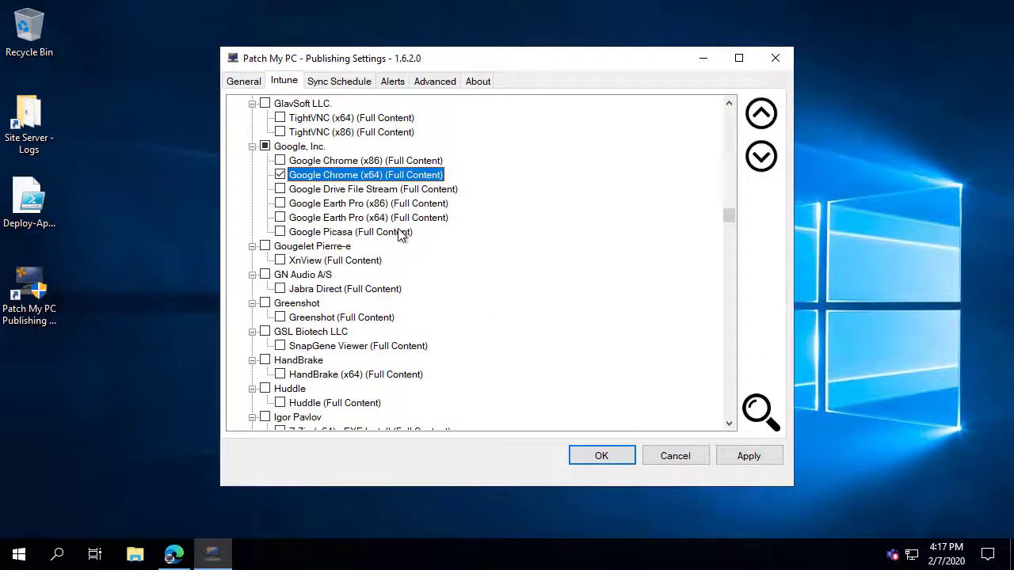
Tick Google Earth Pro (x64) for publishing, then bring up the All Products options.
left_click(282, 217)
left_click(306, 218)
right_click(308, 222)
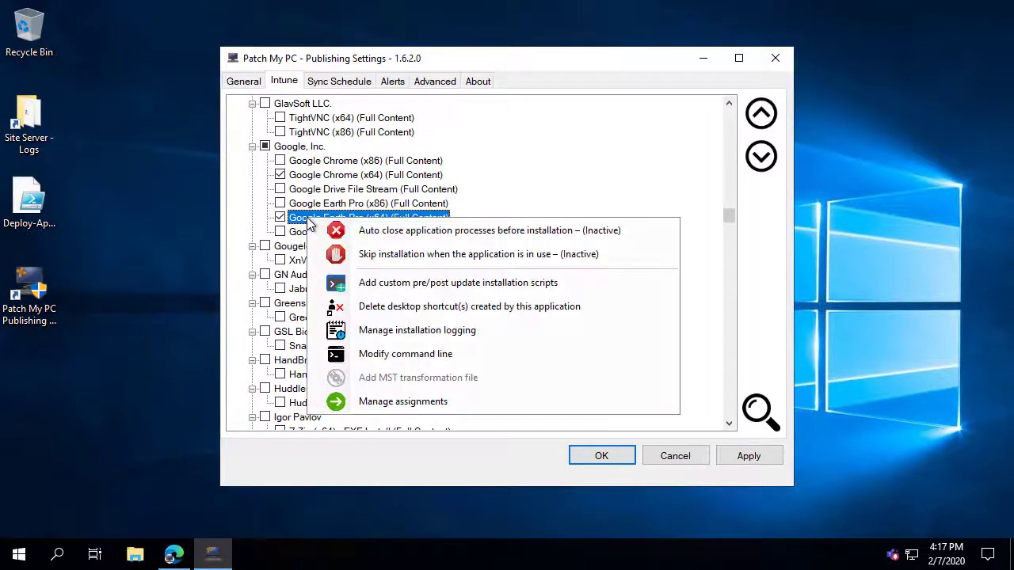
left_click(523, 207)
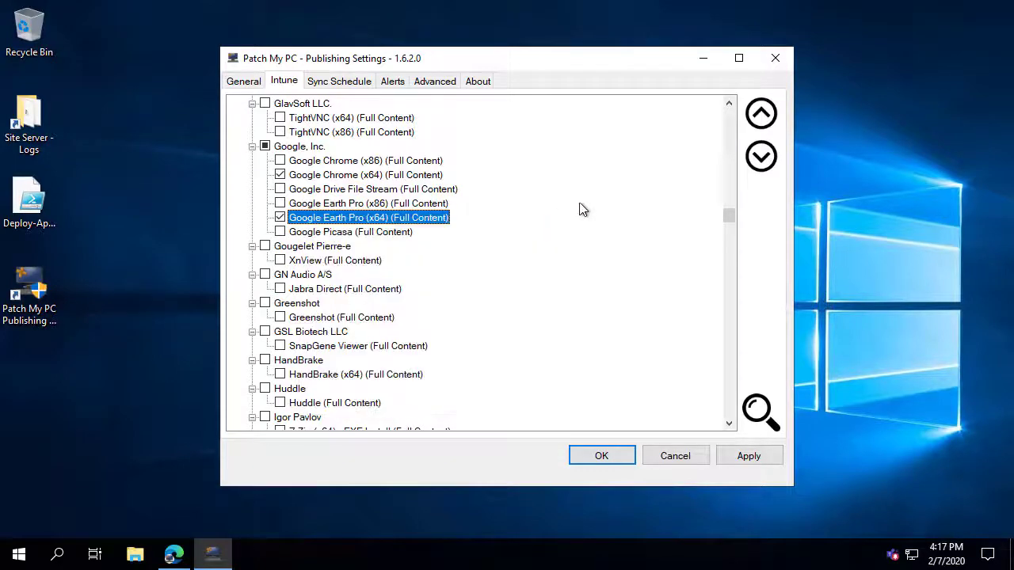
left_click_drag(733, 217, 730, 111)
right_click(290, 106)
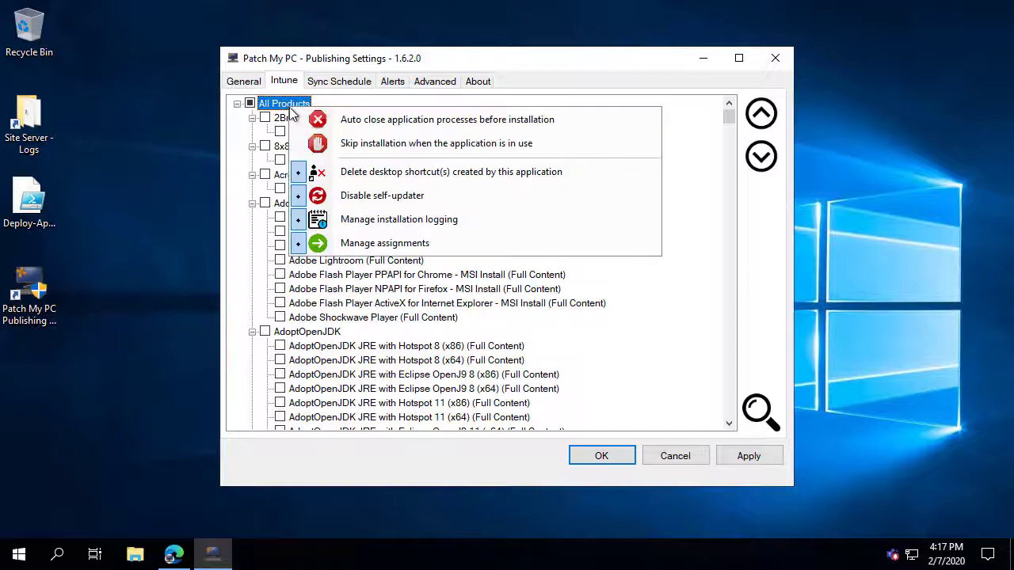
Give All Products an All Users assignment under Available for enrolled devices.
left_click(366, 244)
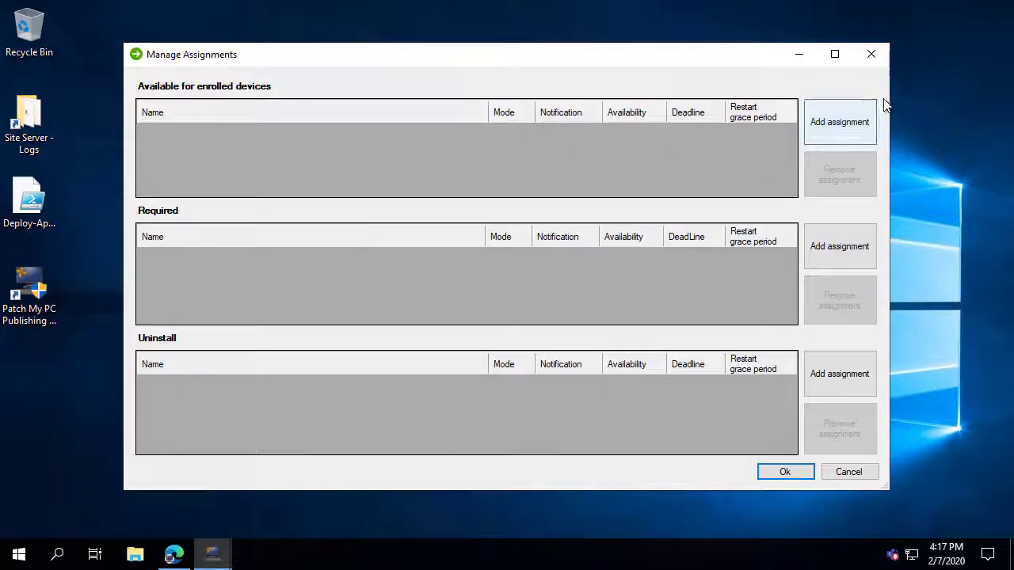
left_click(847, 120)
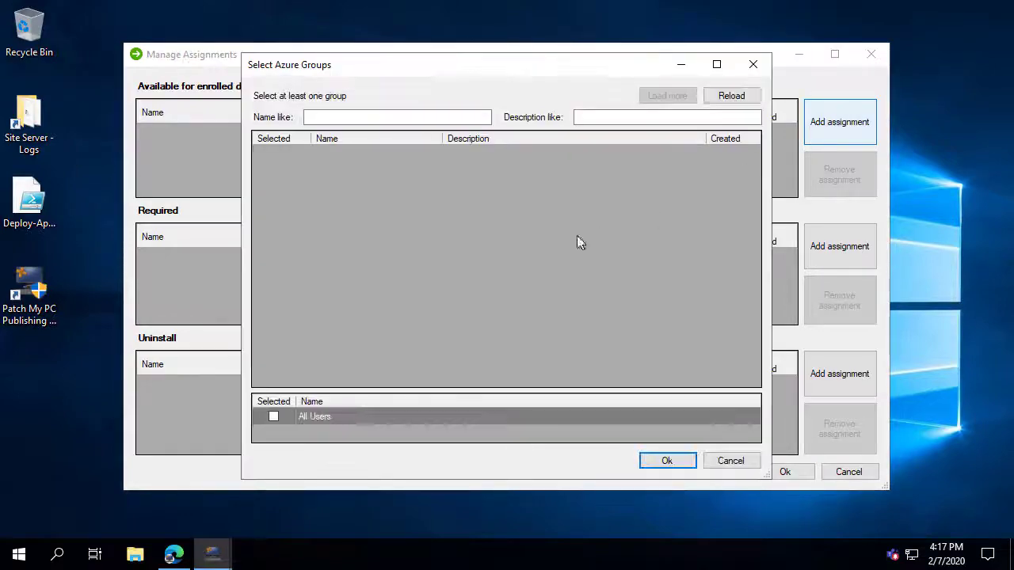
left_click(274, 416)
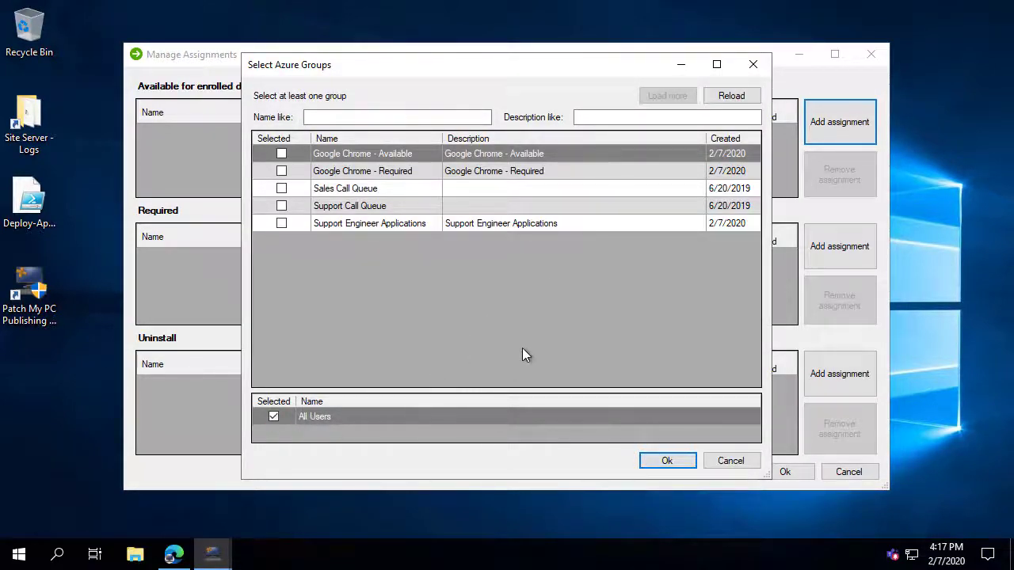
left_click(668, 462)
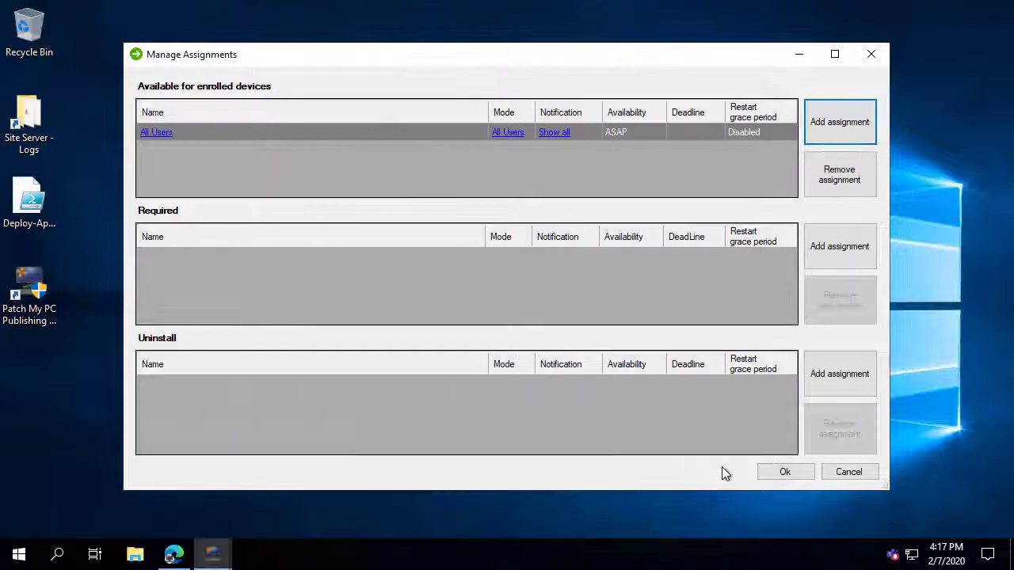
left_click(788, 471)
Apply the all-products assignment changes in the publishing settings.
left_click(775, 462)
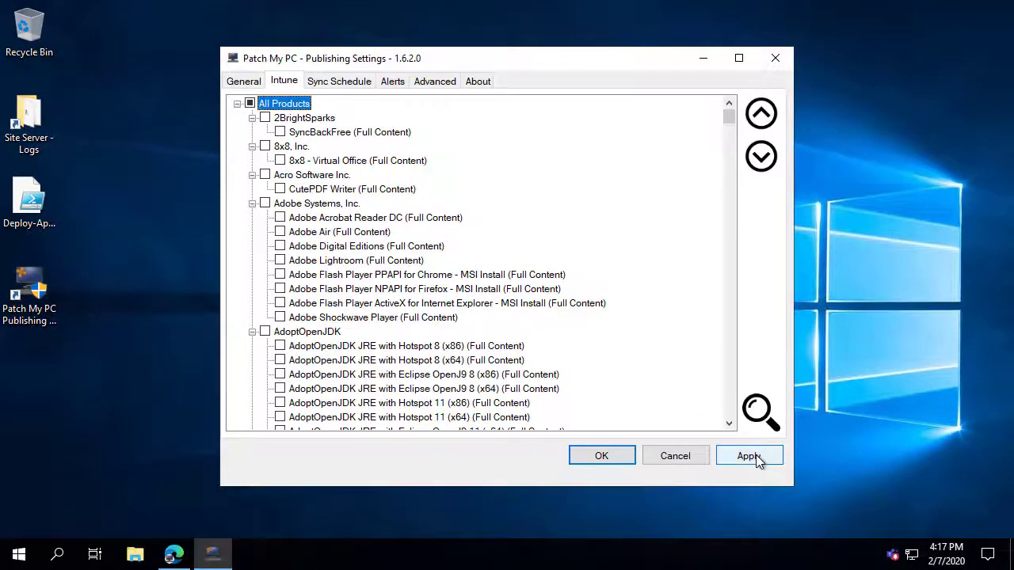
scroll(555, 196, "down", 4)
scroll(512, 272, "down", 15)
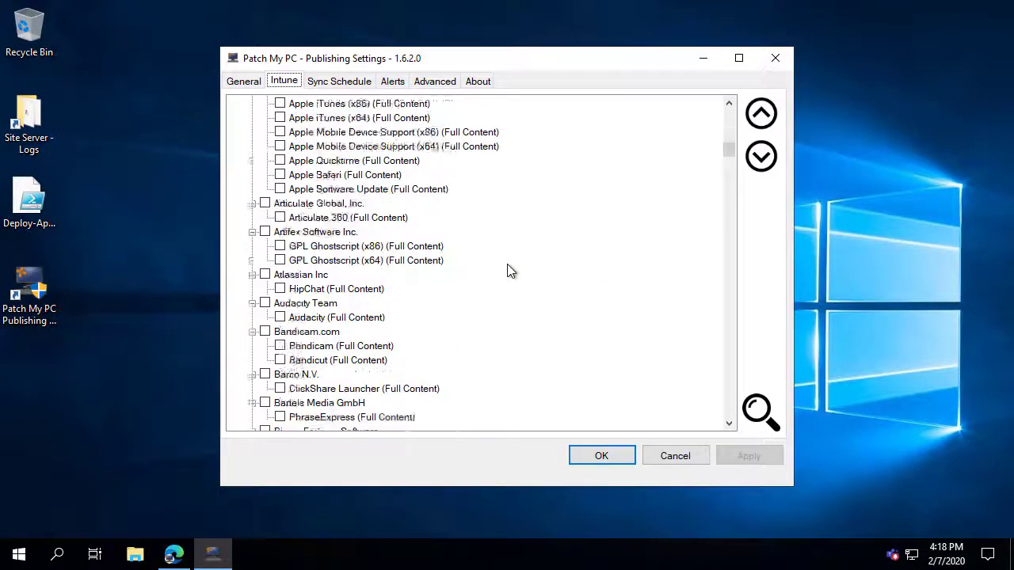
Find Google Earth Pro (x64) and confirm its Manage assignments option is active.
key("ctrl+f")
type("go")
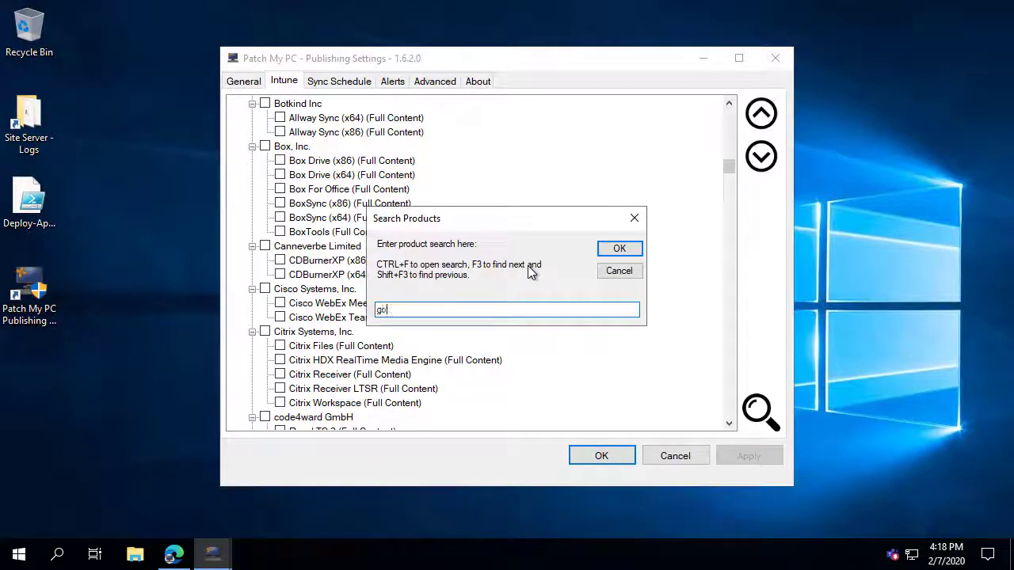
type("og")
key("Return")
scroll(528, 272, "down", 4)
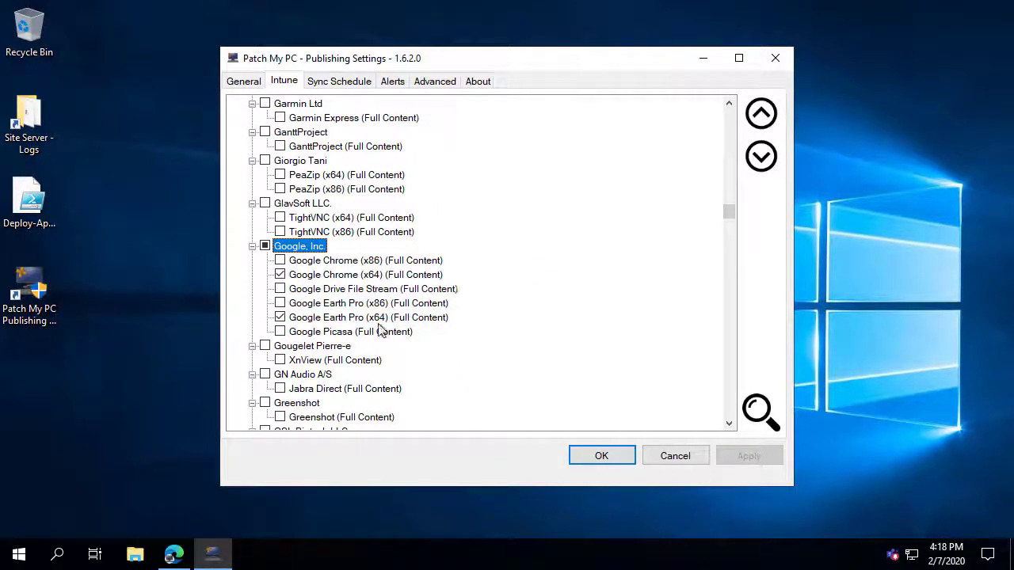
right_click(345, 317)
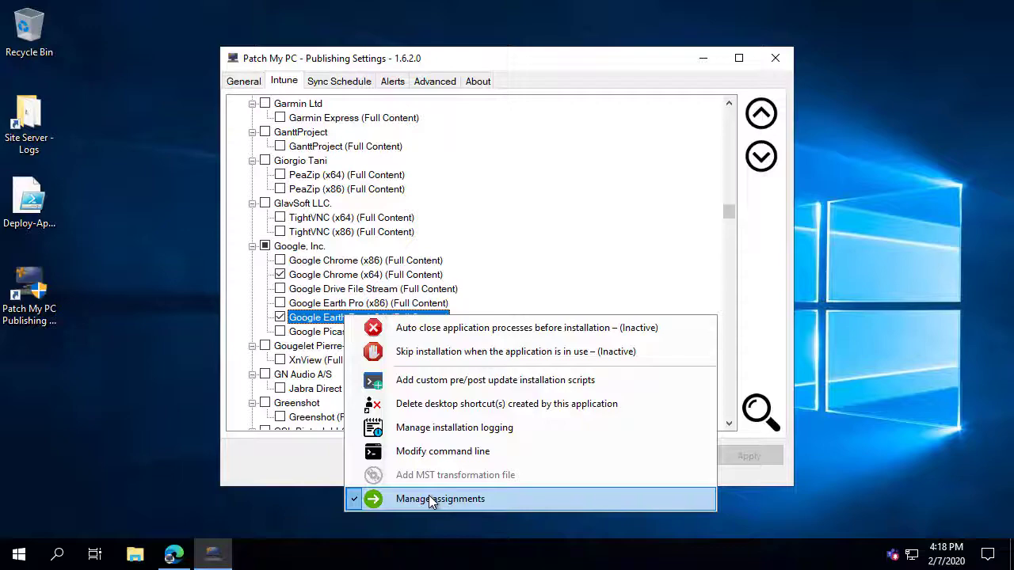
left_click(284, 471)
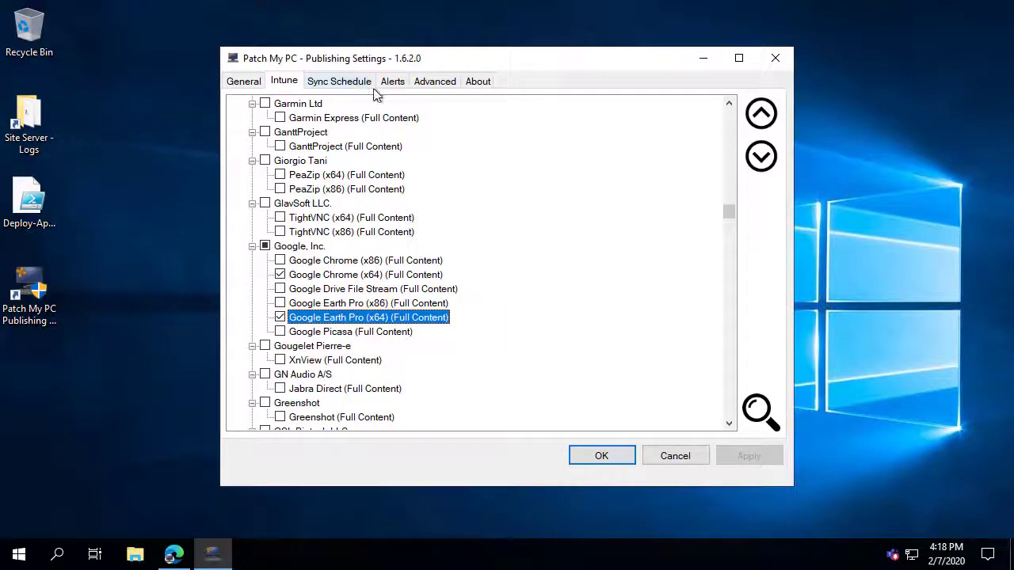
Search for 'microsoft ed' and check Microsoft Edge (x64) for publishing.
key("ctrl+f")
type("mic")
key("Return")
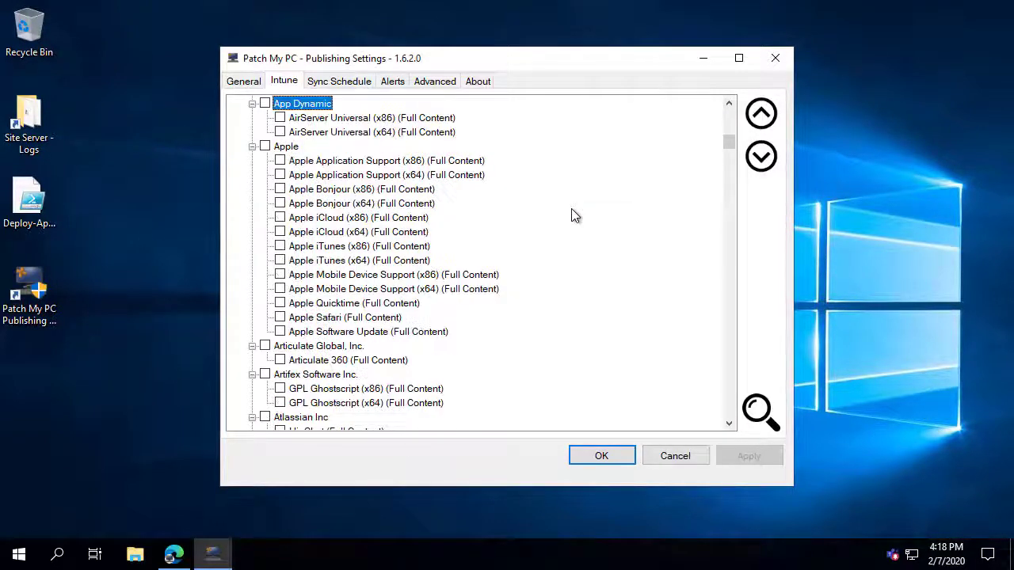
key("ctrl+f")
type("micr")
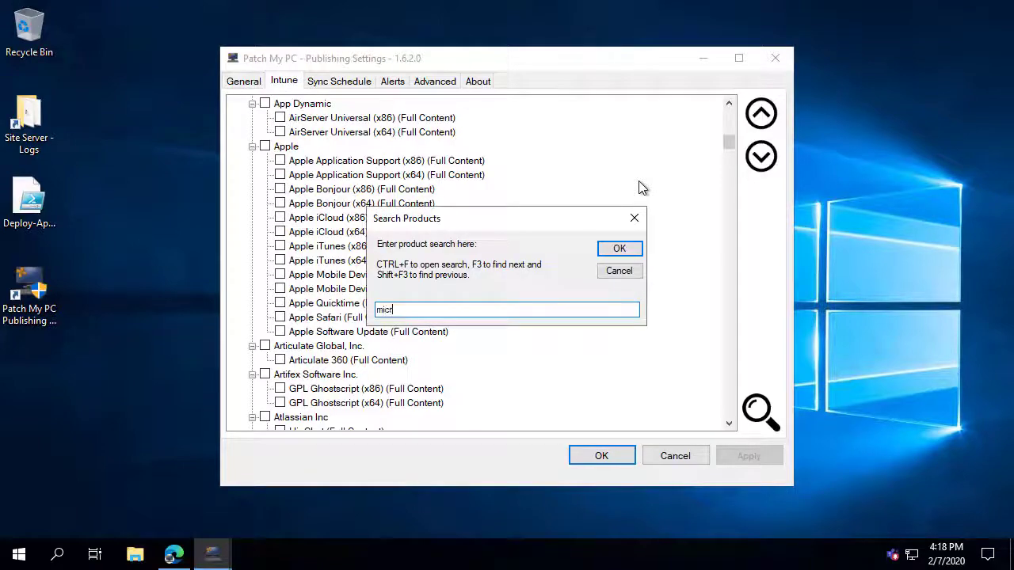
type("osfot ed")
key("BackSpace")
key("BackSpace")
key("BackSpace")
key("BackSpace")
key("BackSpace")
key("BackSpace")
type("oft ed")
key("Return")
scroll(508, 260, "down", 4)
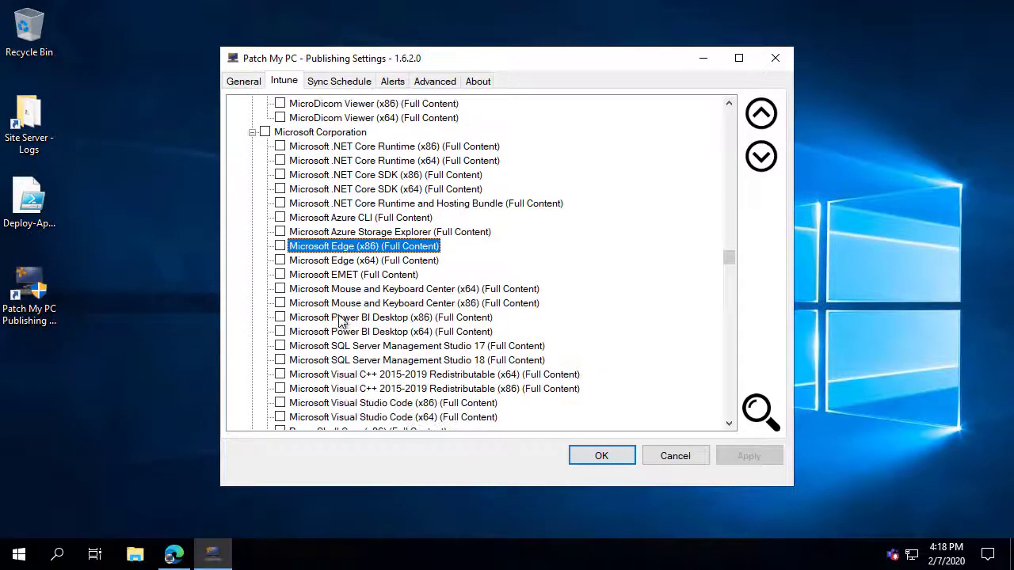
left_click(279, 260)
Disable Microsoft Edge (x64)'s self-updater and apply the settings.
right_click(317, 267)
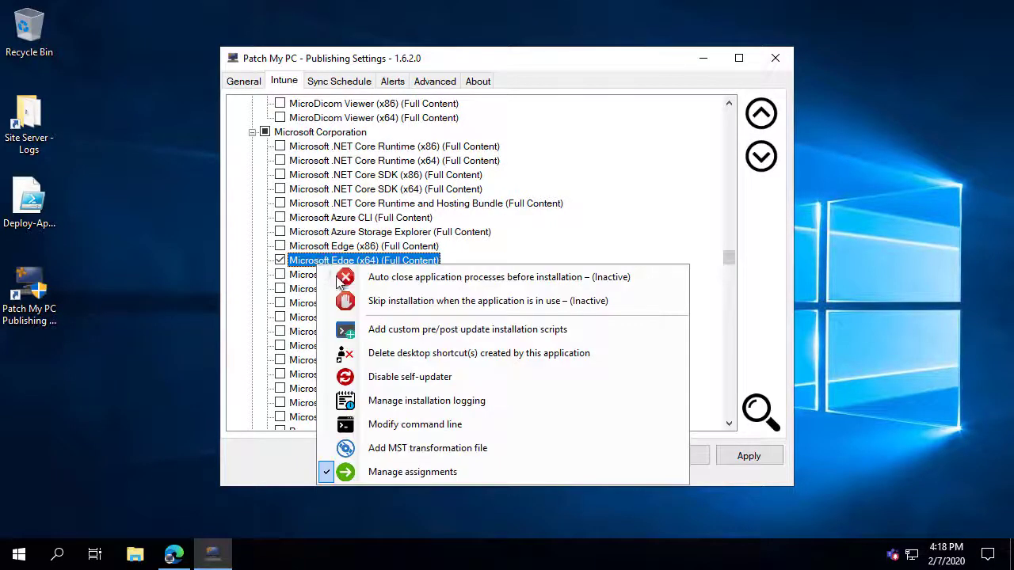
left_click(402, 379)
left_click(747, 463)
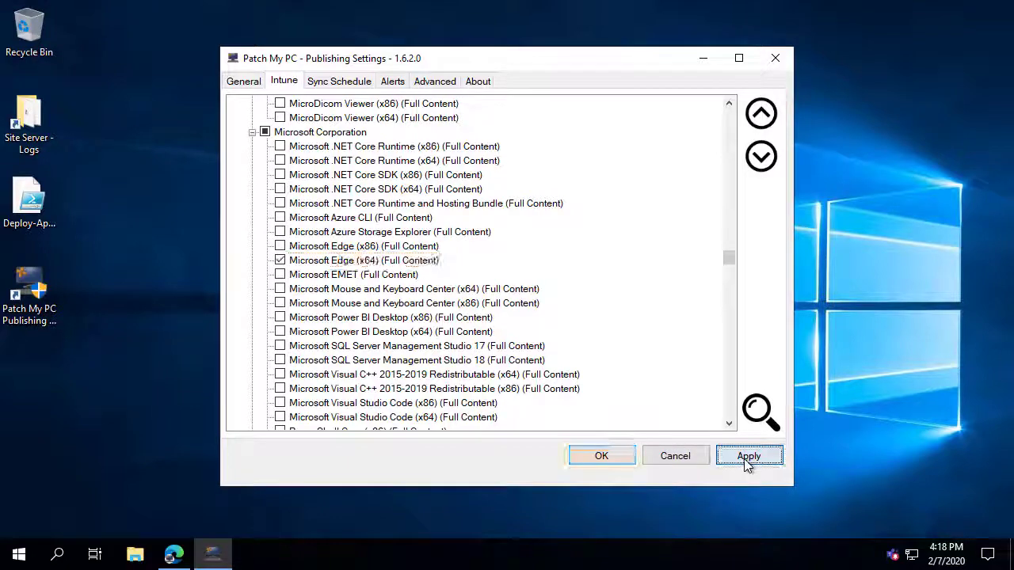
left_click(337, 82)
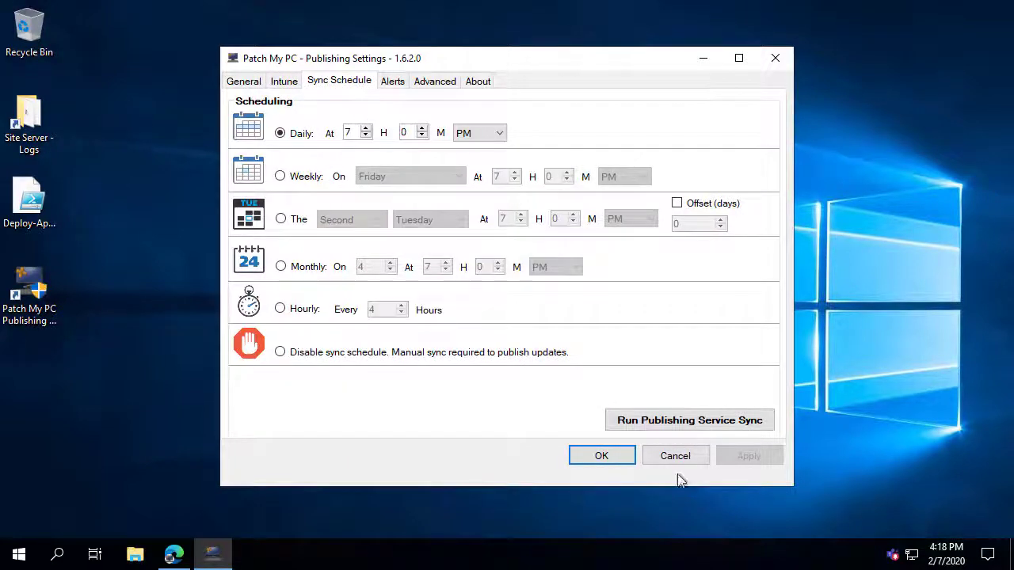
Run a publishing service sync immediately and dismiss the success message.
left_click(673, 420)
left_click_drag(535, 252, 445, 391)
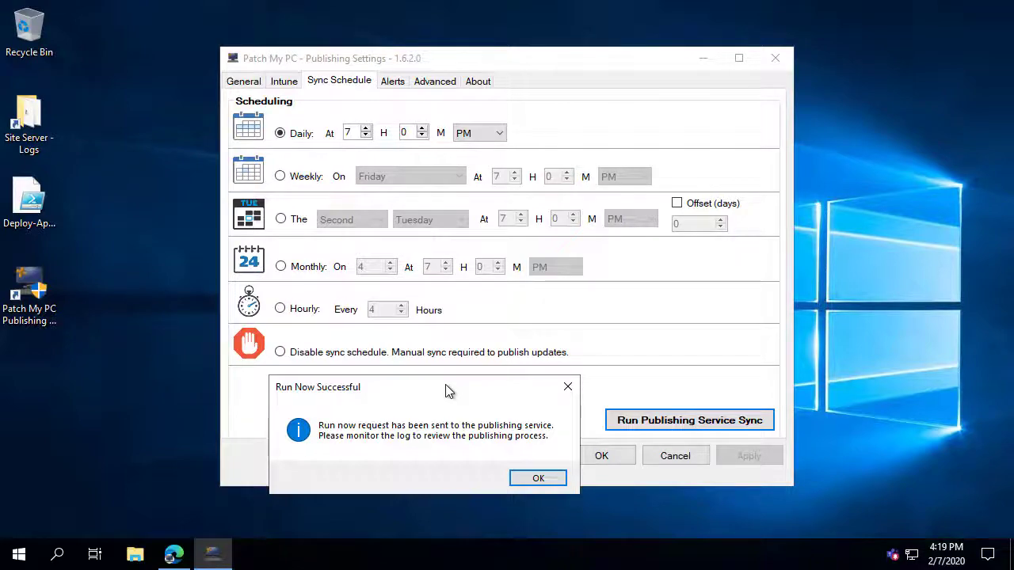
left_click(538, 478)
left_click(175, 553)
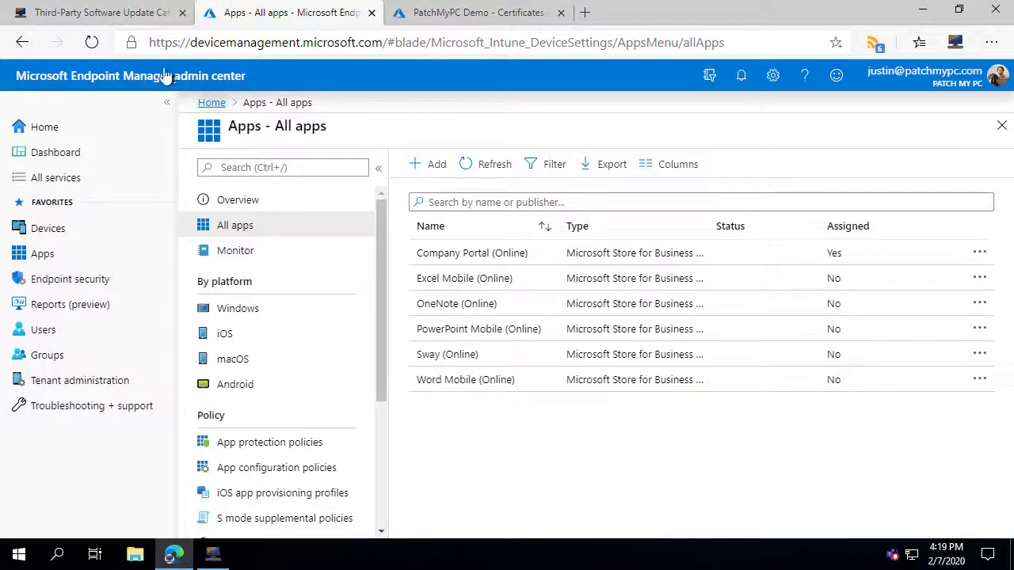
Refresh All apps and inspect Microsoft Edge 79.0.309.71's not-ready upload notice.
left_click(93, 42)
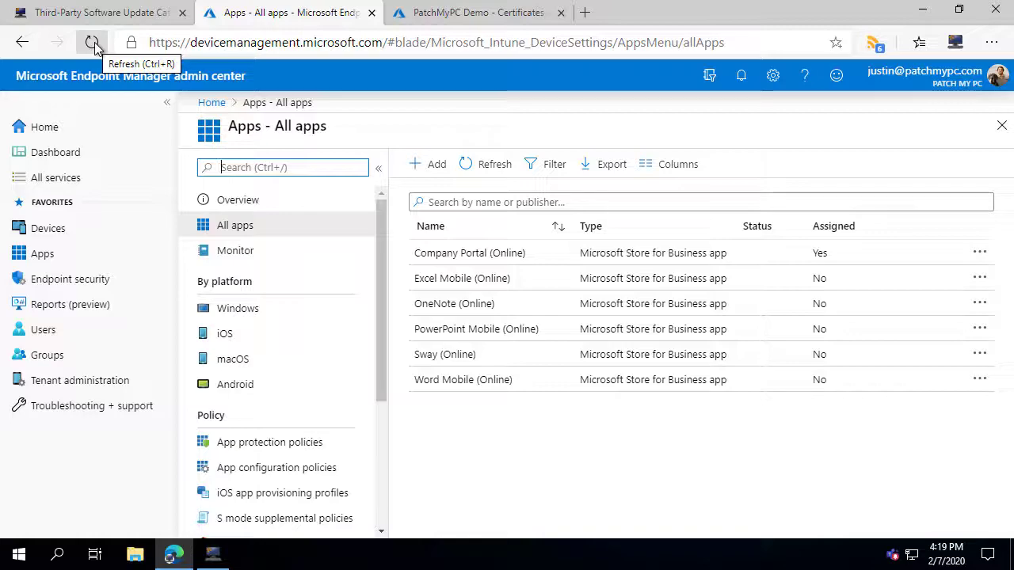
mouse_move(212, 554)
left_click(92, 42)
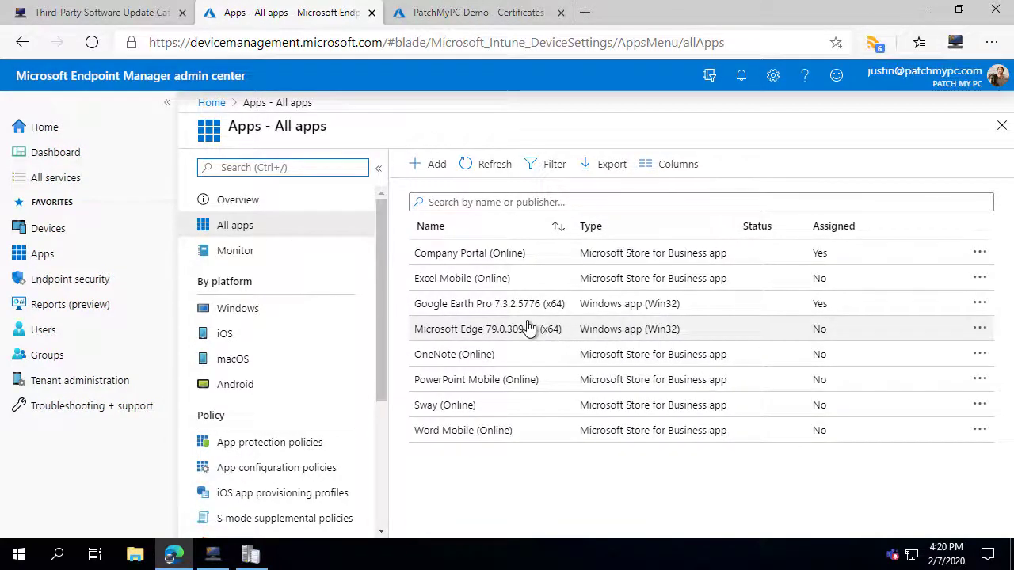
left_click(493, 338)
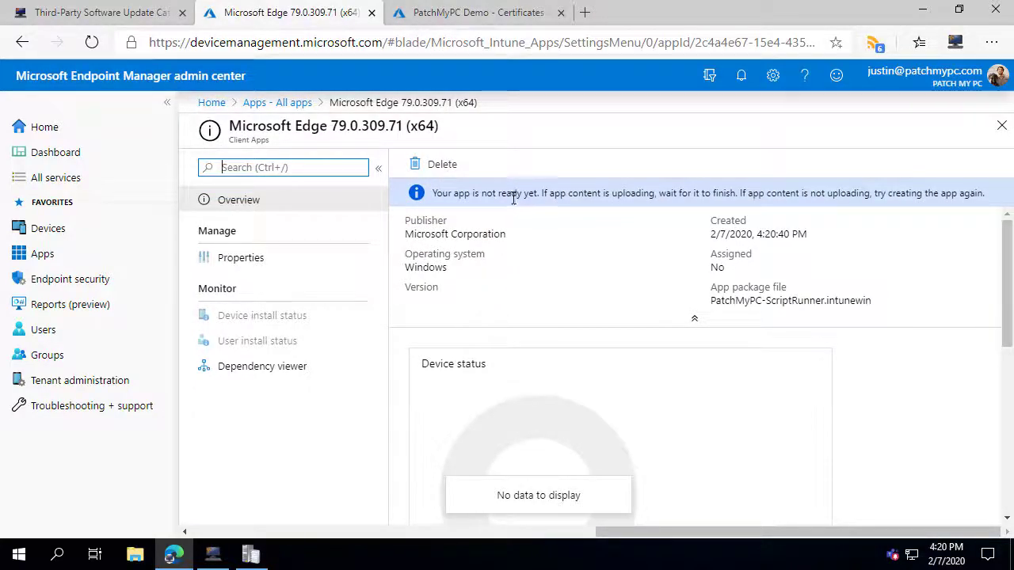
left_click_drag(433, 195, 705, 196)
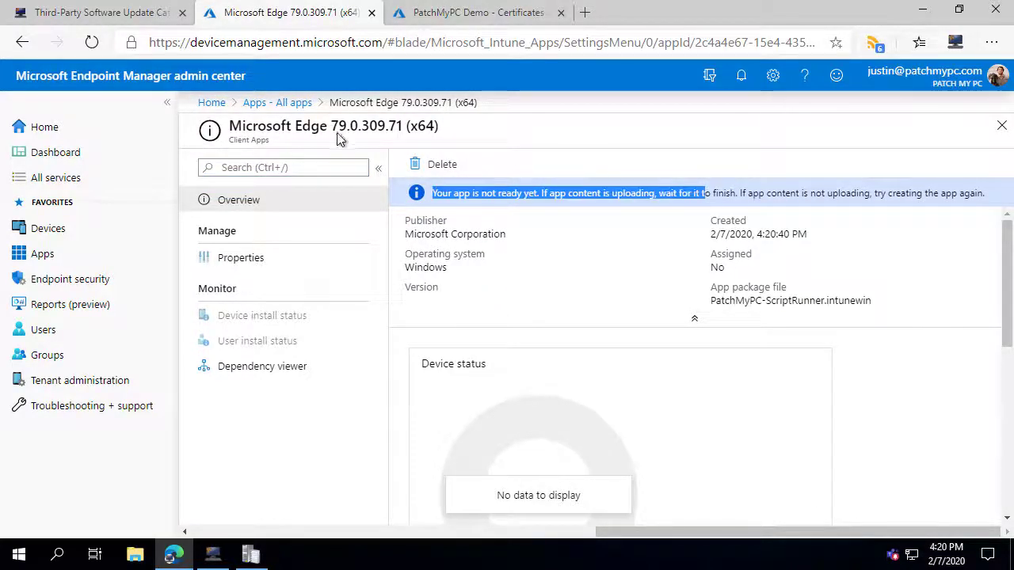
left_click(288, 103)
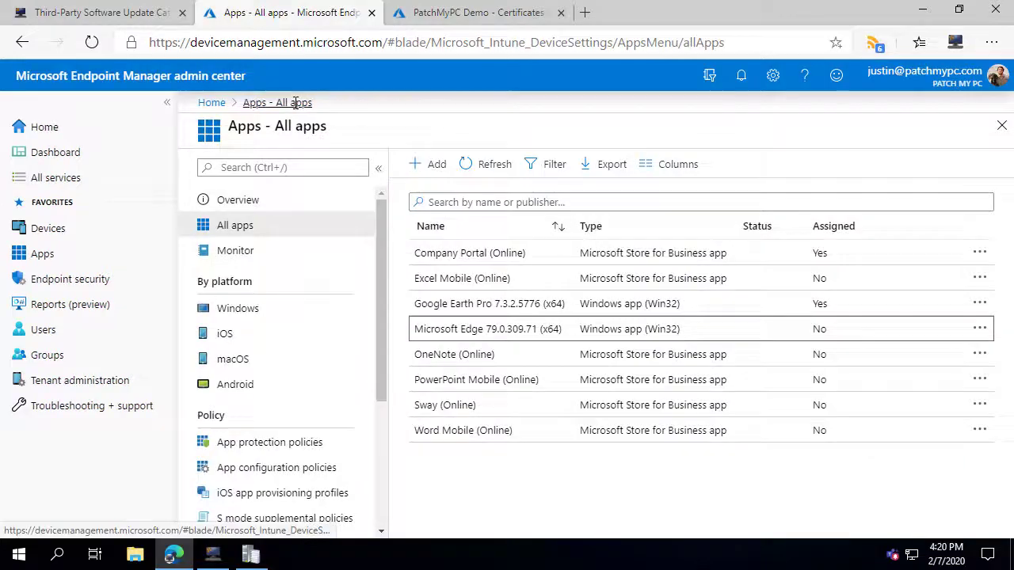
Review Google Earth Pro's properties, confirming its custom detection script and All users assignment.
left_click(504, 307)
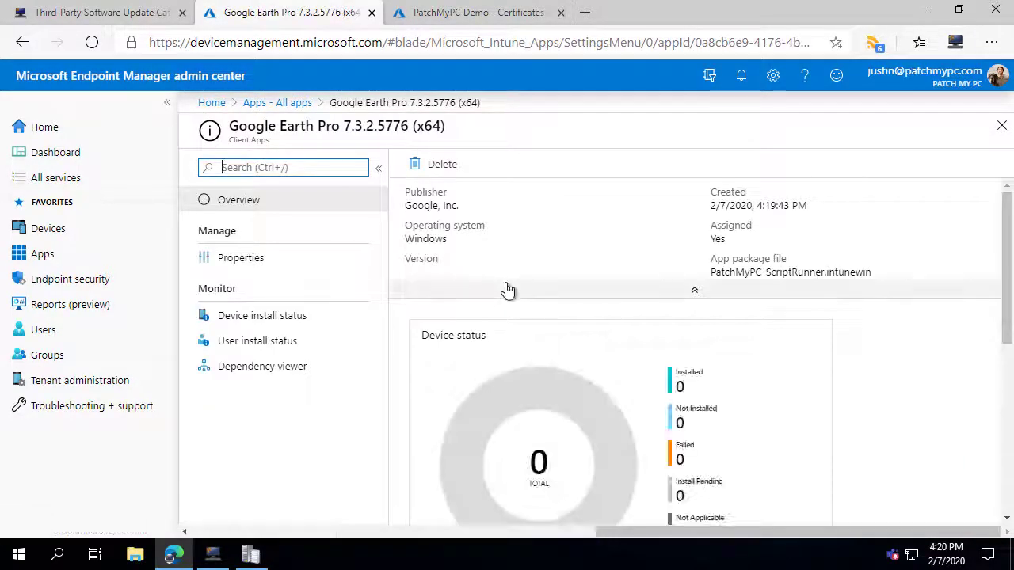
left_click(256, 261)
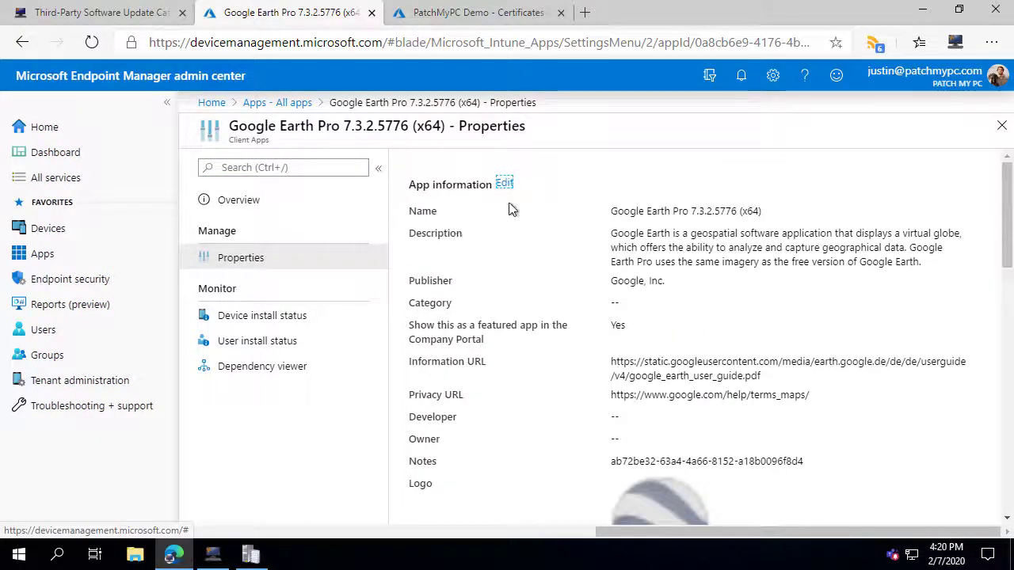
scroll(708, 285, "down", 3)
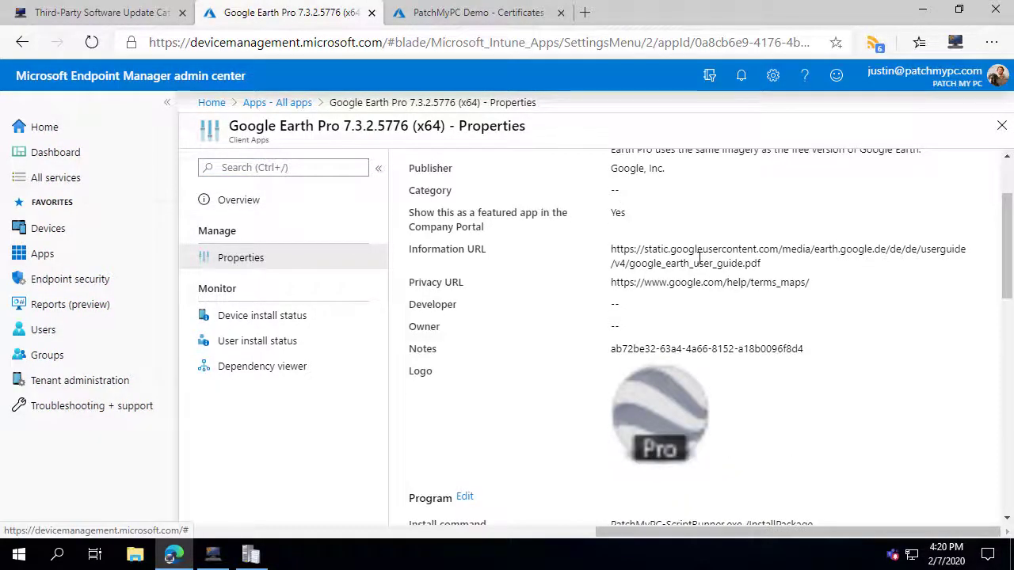
scroll(667, 307, "down", 10)
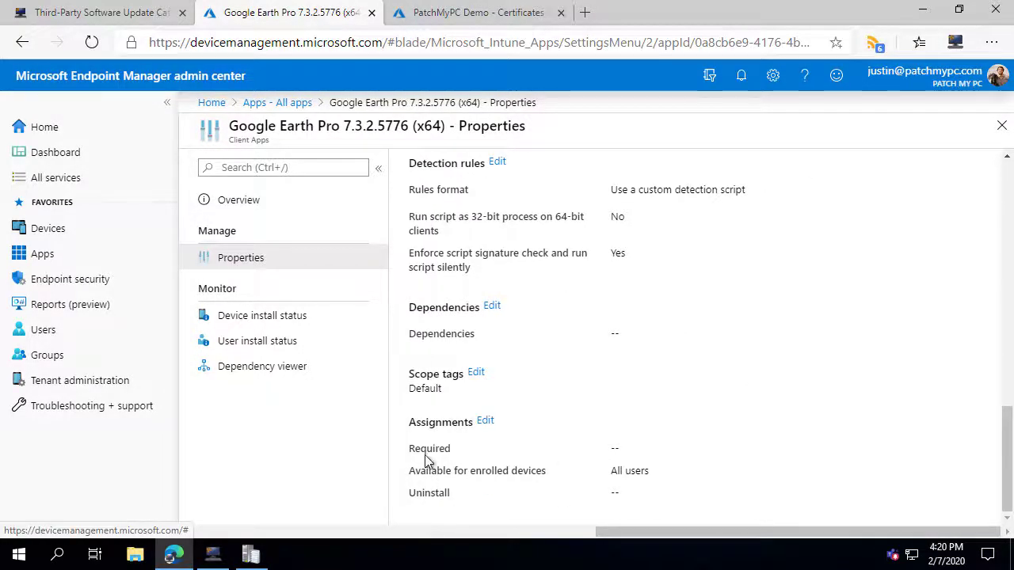
left_click(491, 475)
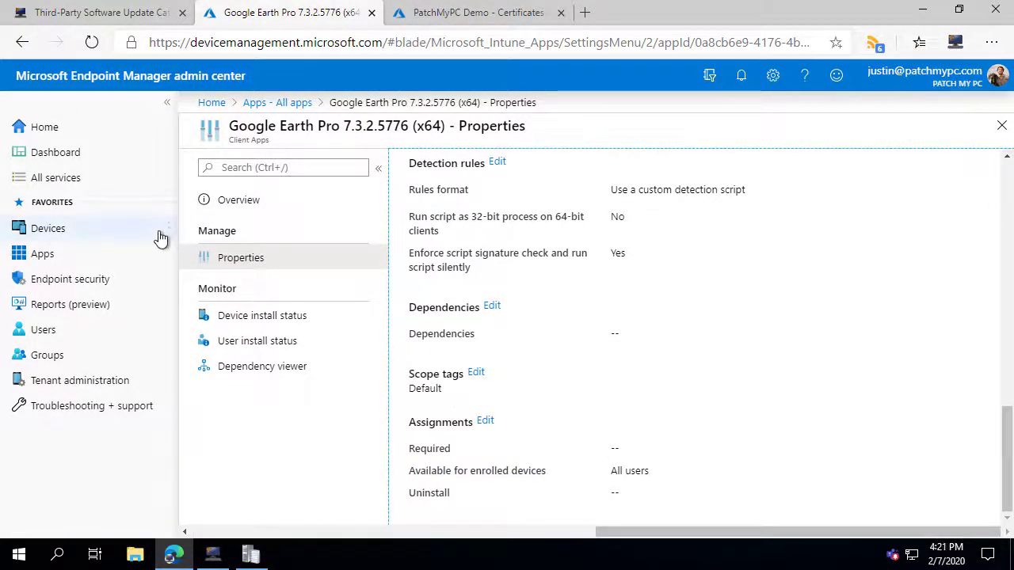
left_click(49, 255)
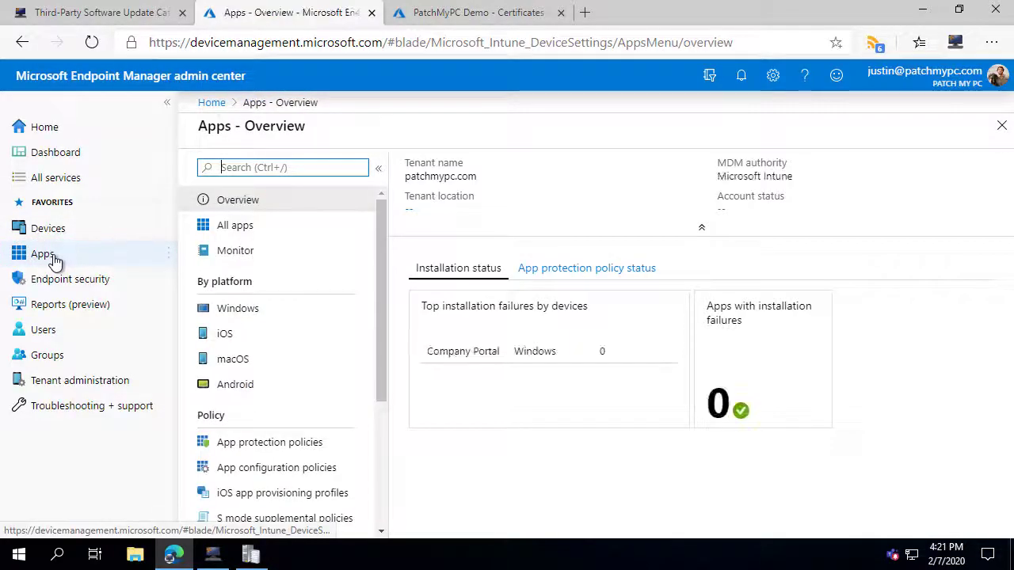
Refresh All apps and open Microsoft Edge 79.0.309.71 (x64)'s details.
left_click(229, 230)
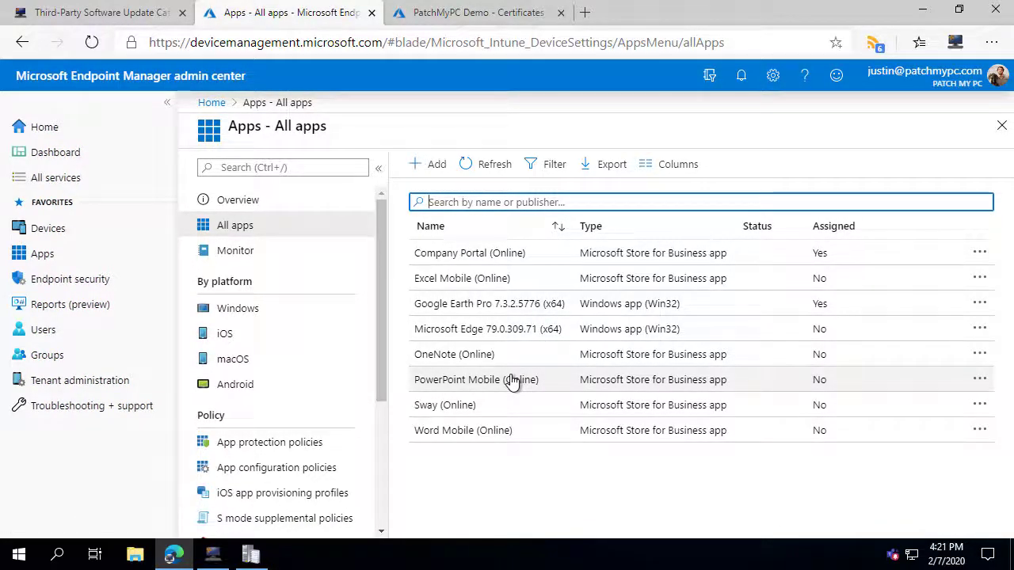
left_click(92, 42)
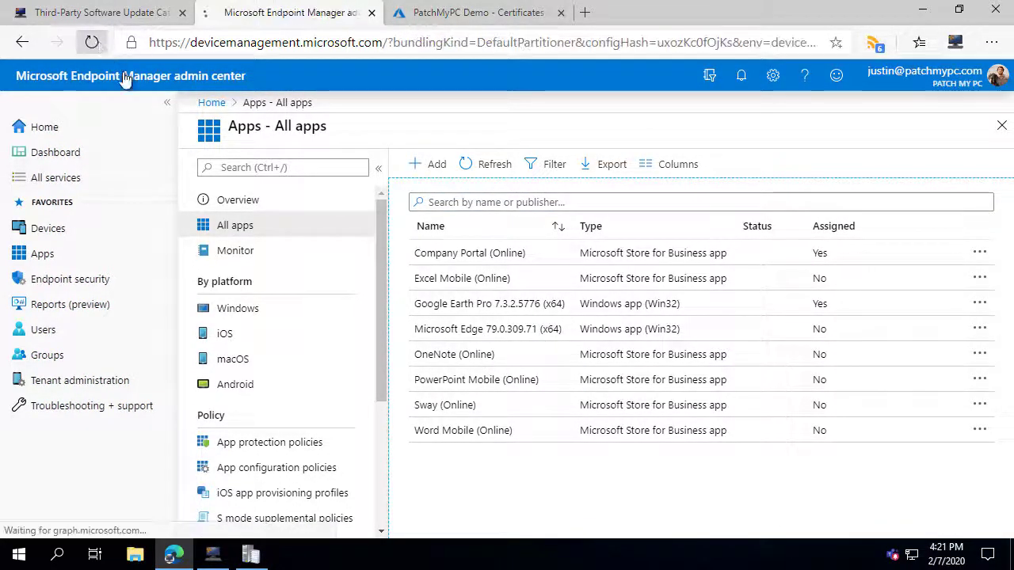
left_click(494, 331)
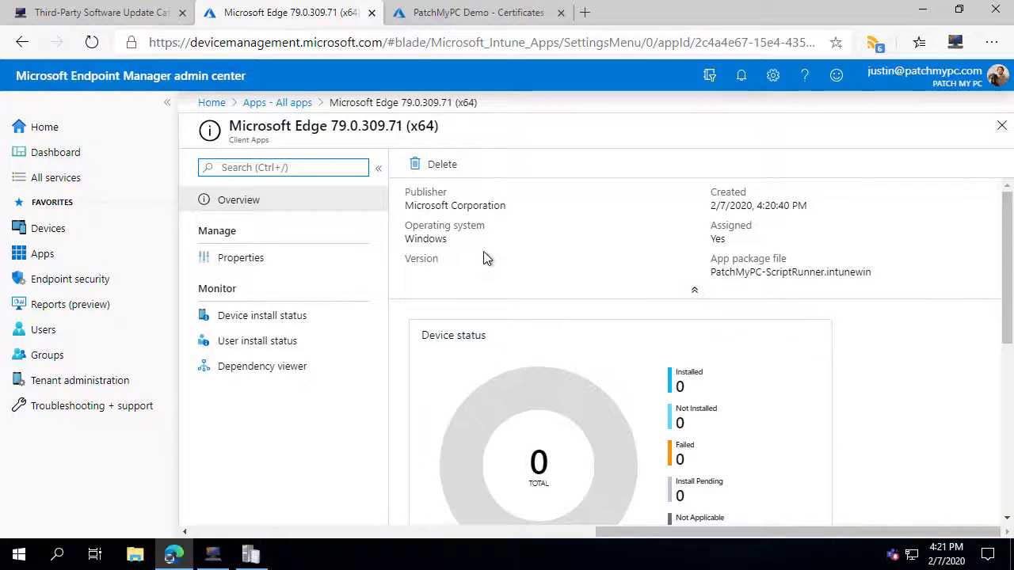
scroll(483, 258, "down", 1)
scroll(484, 256, "down", 2)
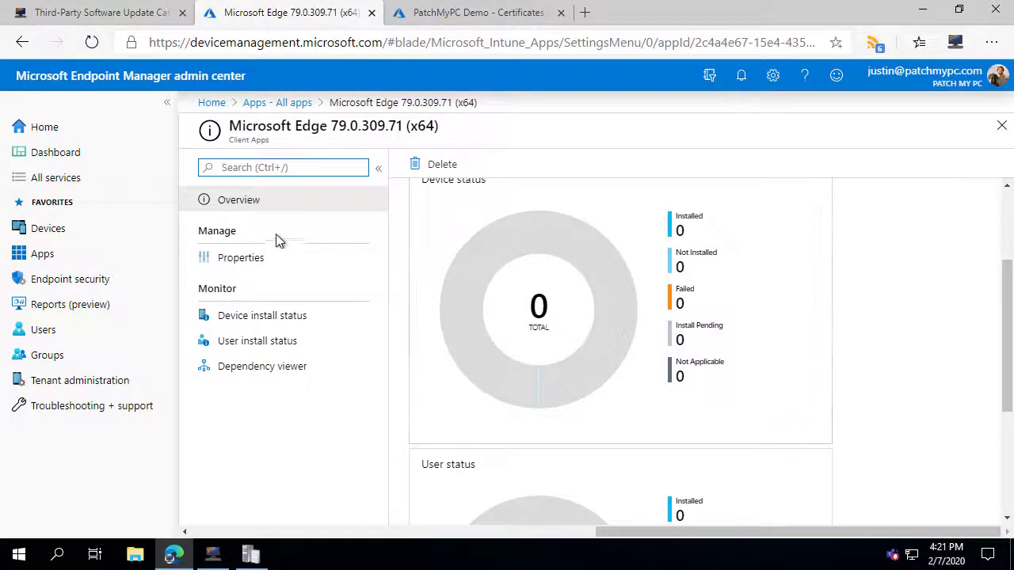
Check Edge's properties down to its All users assignment, then edit its detection rules.
left_click(238, 257)
scroll(697, 285, "down", 1)
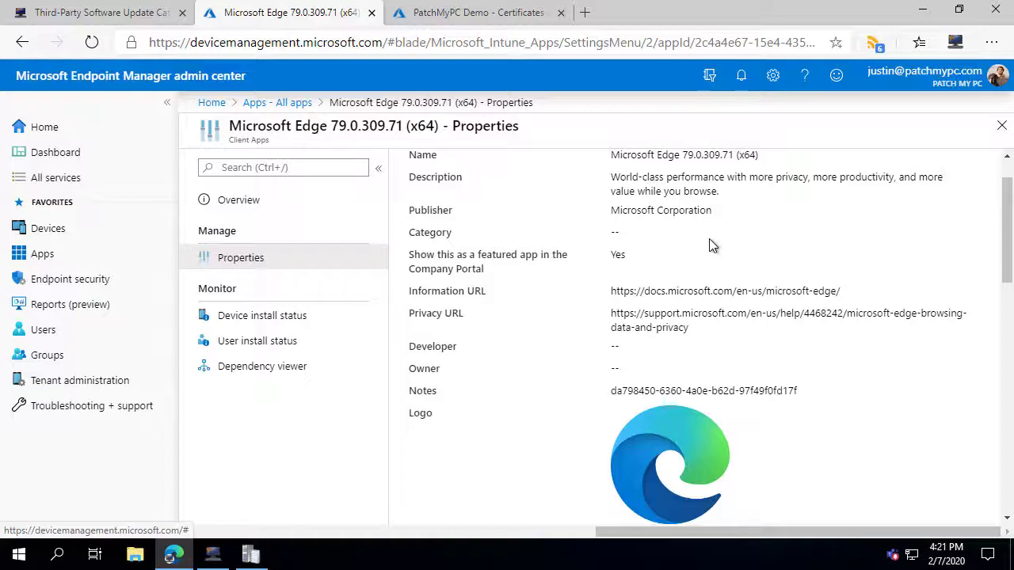
scroll(709, 239, "down", 7)
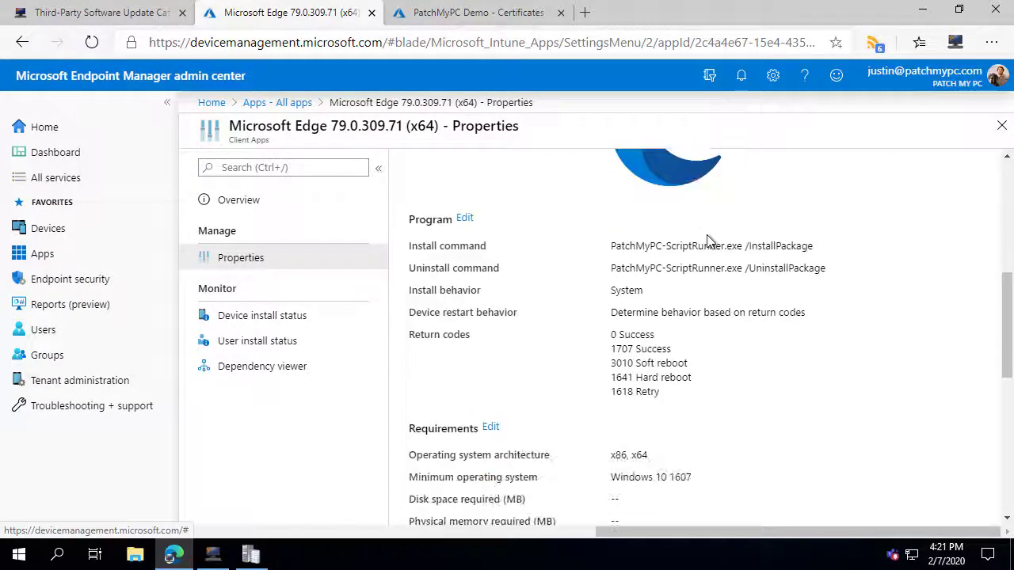
scroll(709, 241, "down", 7)
scroll(632, 420, "down", 2)
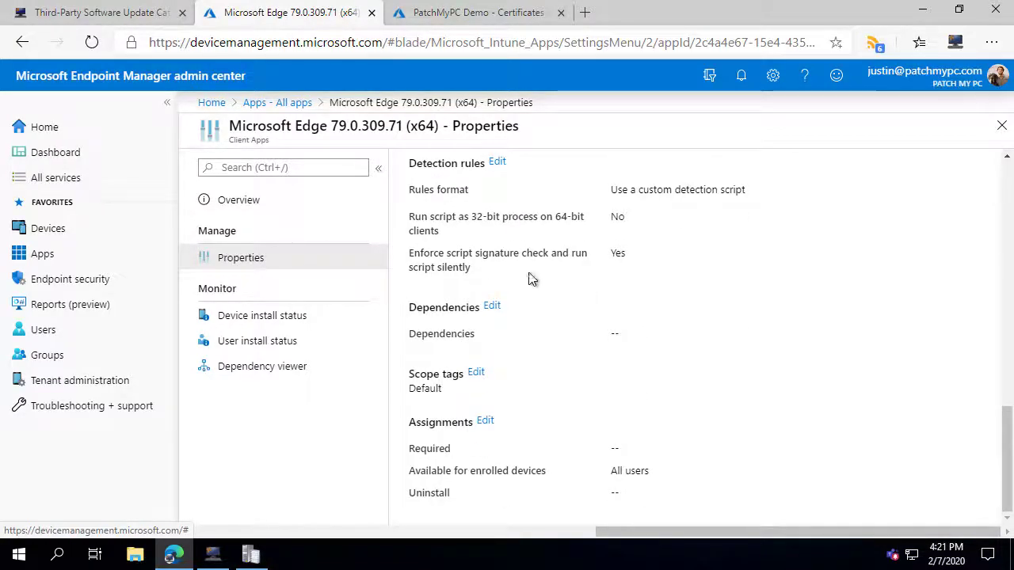
left_click(497, 162)
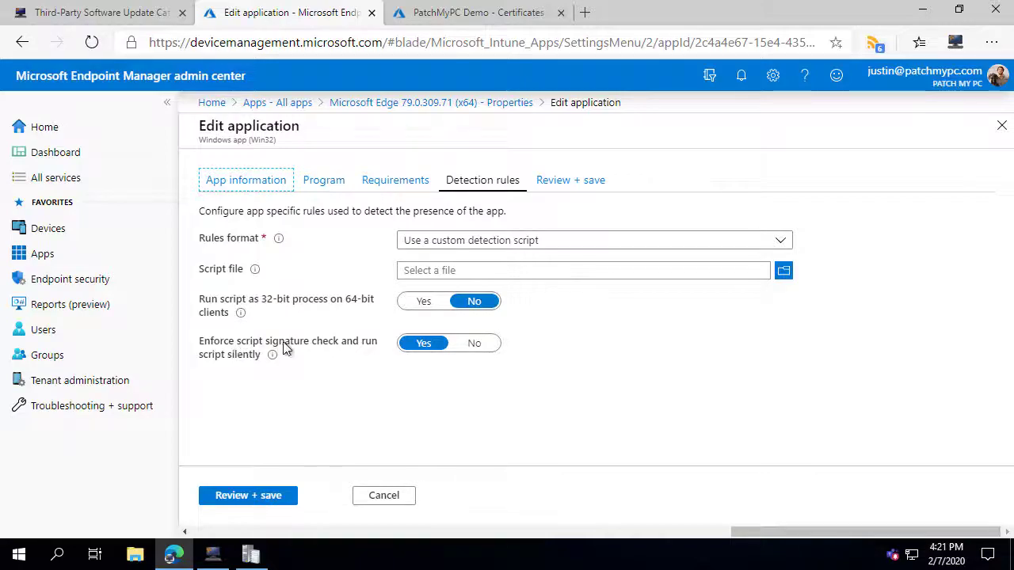
Review Edge's custom detection script settings and leave without saving.
mouse_move(274, 358)
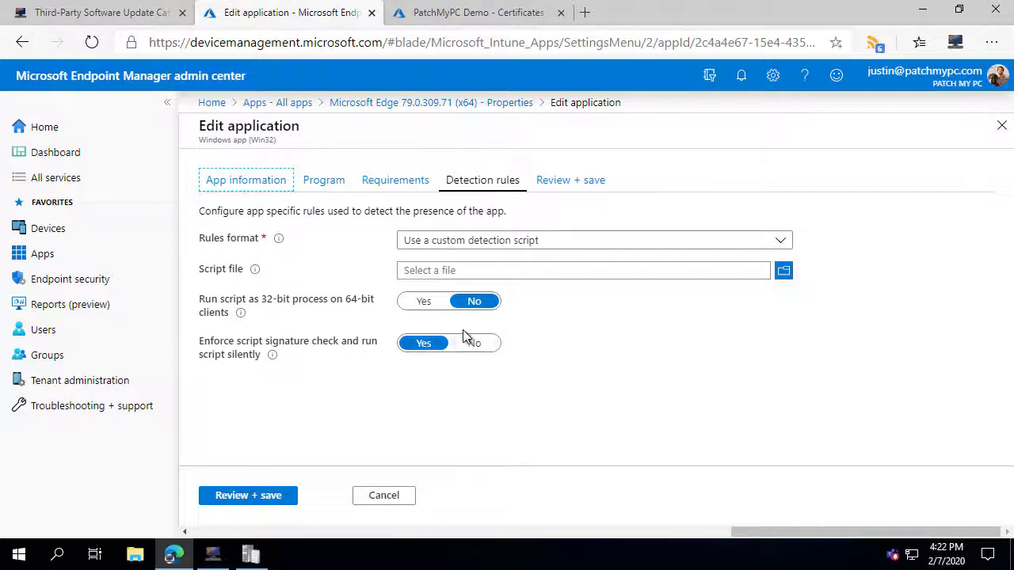
left_click(38, 259)
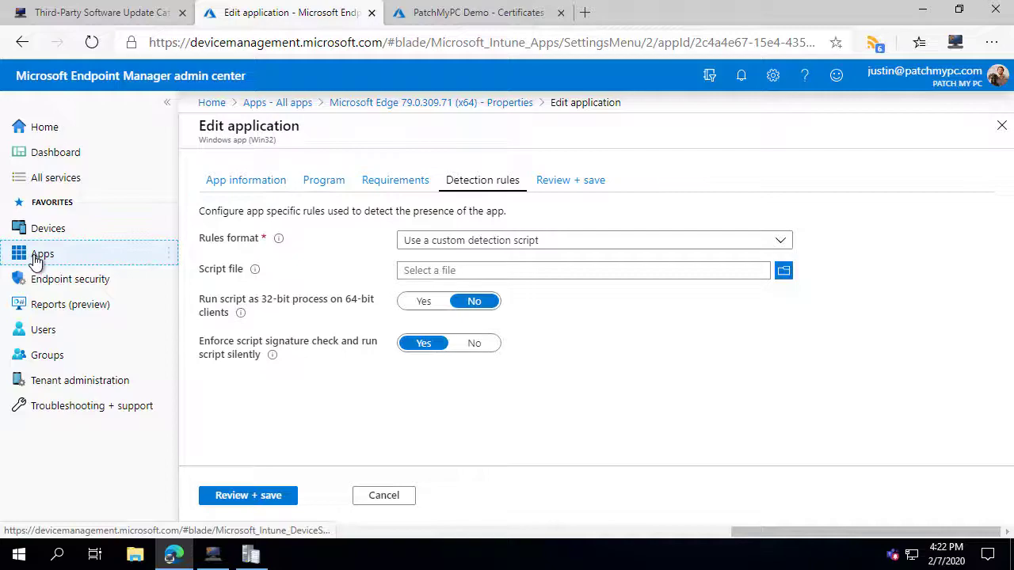
Show All apps, then switch Publishing Settings to the General tab.
left_click(236, 236)
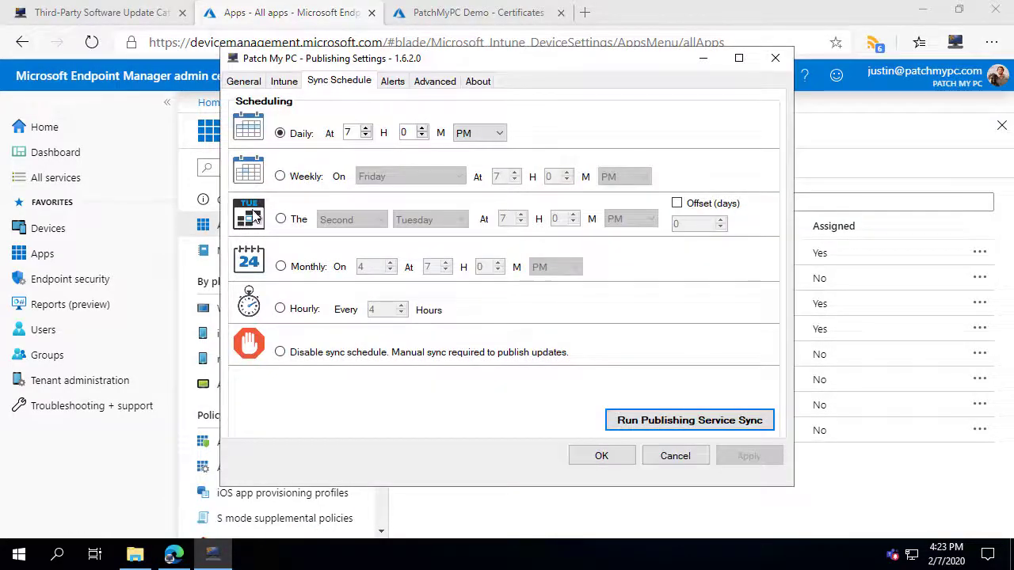
left_click(243, 81)
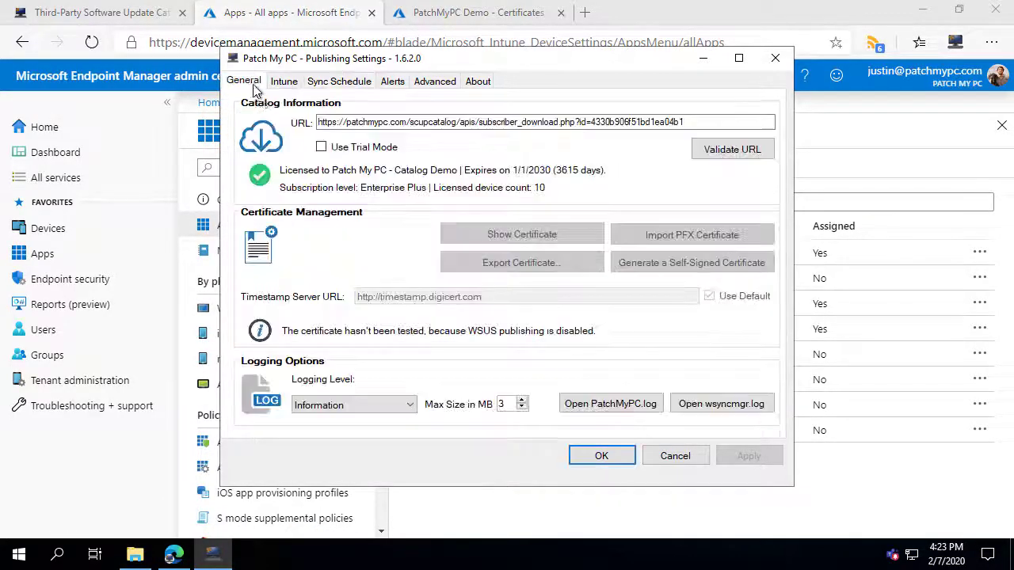
Open PatchMyPC.log in CMTrace to review Google Chrome (x64)'s Intune upload.
left_click(594, 405)
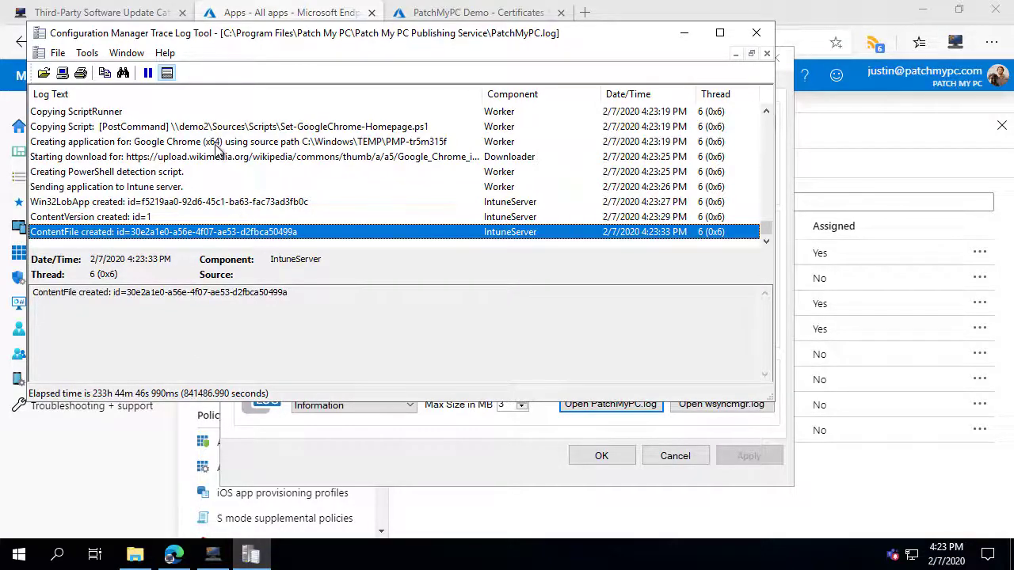
left_click(115, 482)
Open Google Chrome 79.0.3945.130 (x64), confirm its upload in CMTrace, and view its properties.
left_click(93, 41)
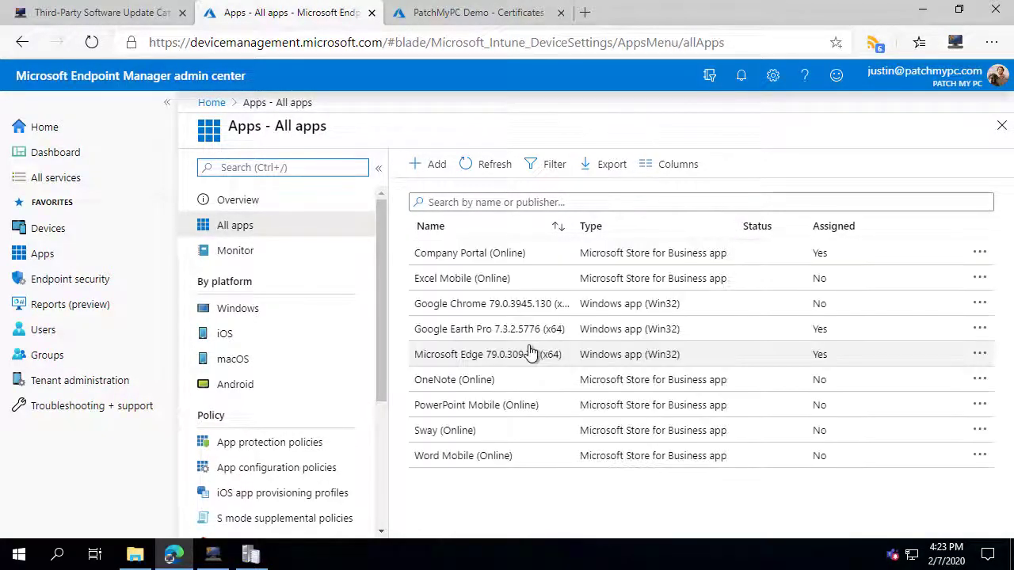
left_click(502, 307)
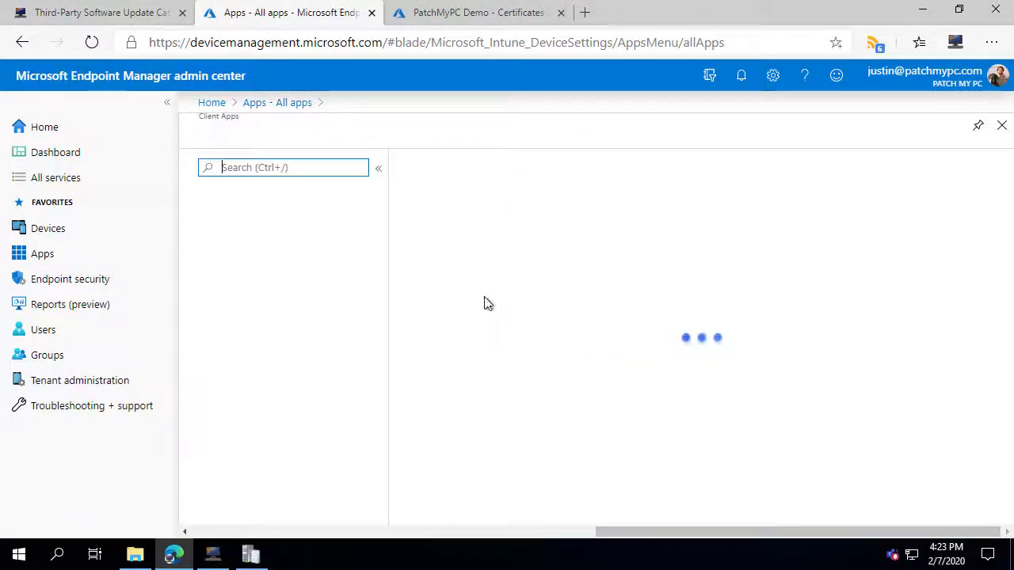
left_click(250, 554)
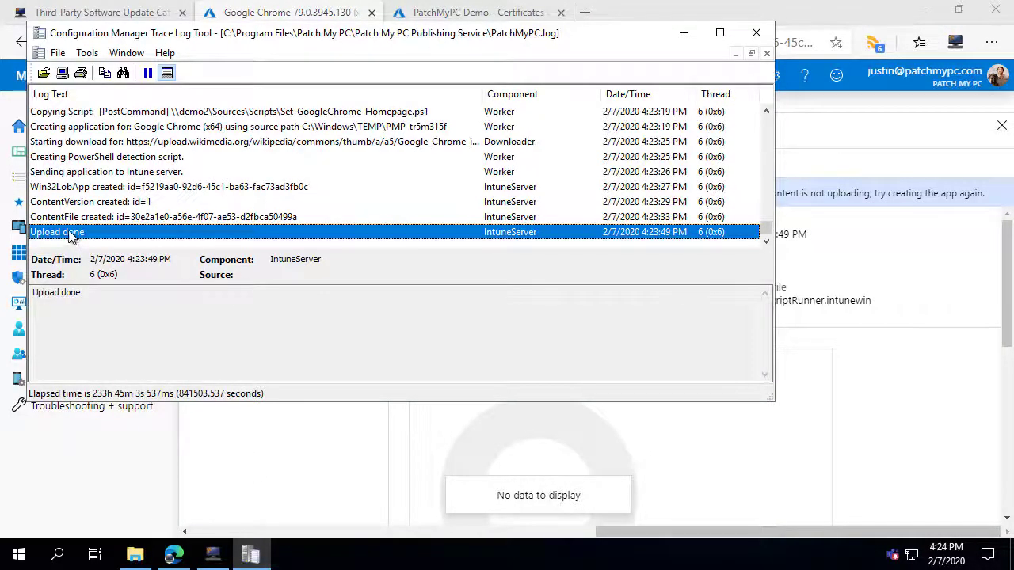
mouse_move(185, 35)
left_mouse_down()
mouse_move(340, 231)
mouse_move(349, 226)
mouse_move(314, 145)
left_mouse_up()
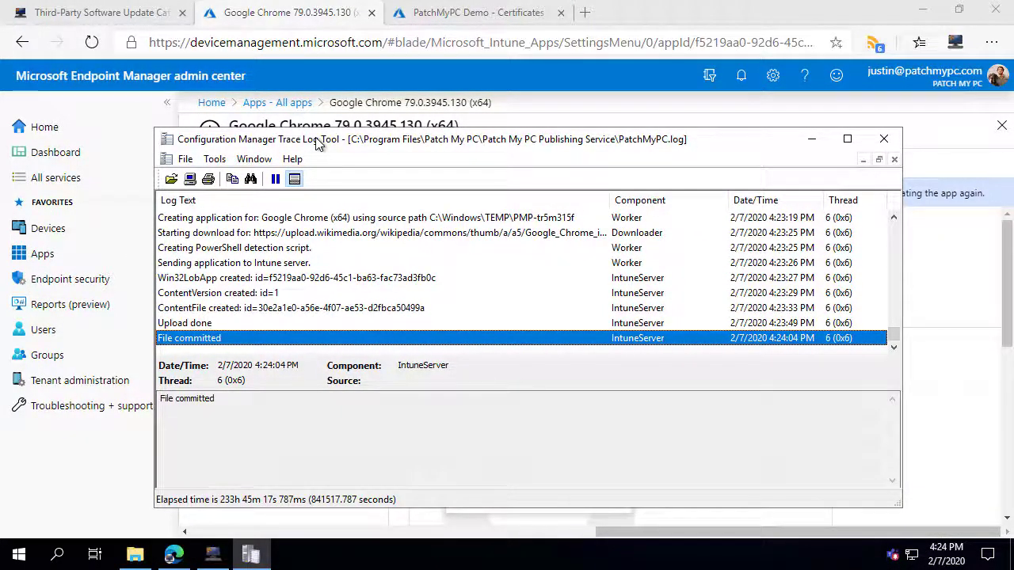
left_click(92, 42)
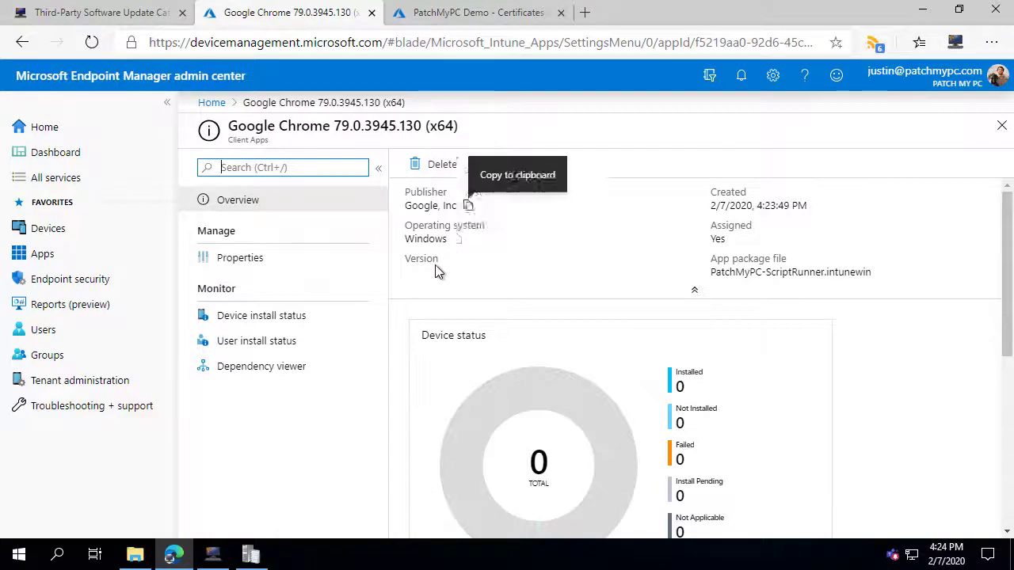
left_click(259, 265)
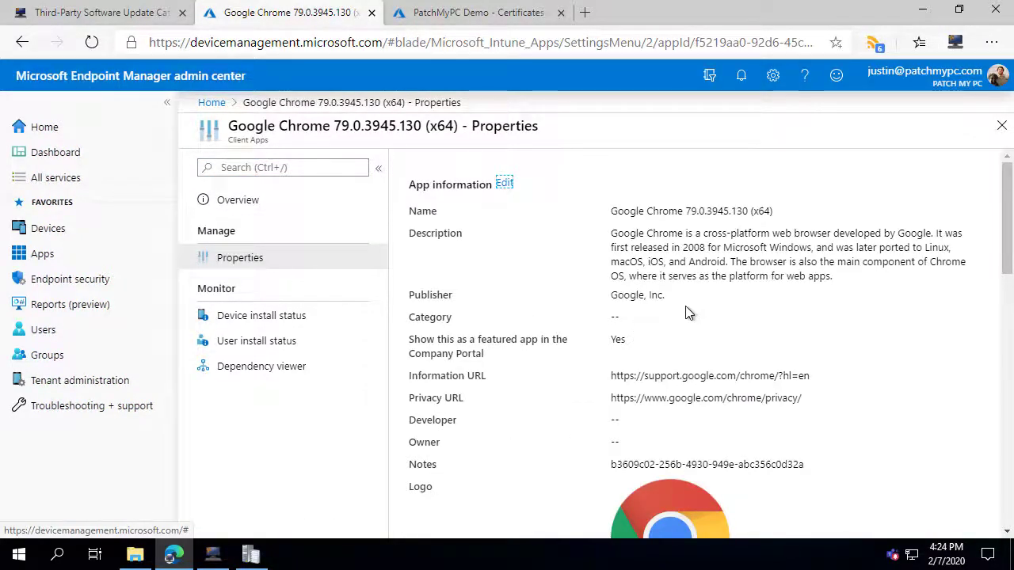
Scroll down and highlight the app's All users assignment.
scroll(688, 306, "down", 1)
scroll(685, 289, "down", 2)
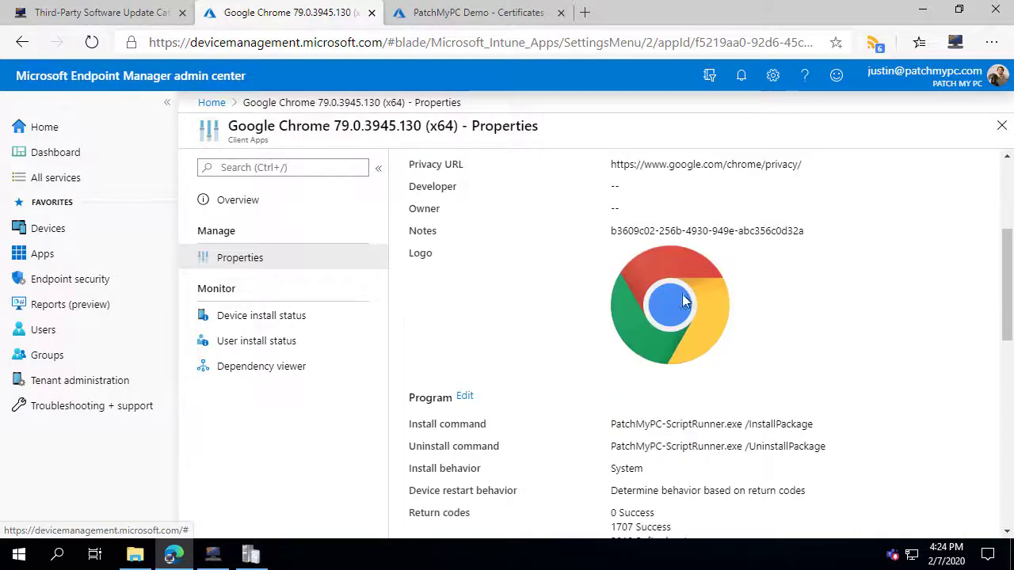
scroll(681, 309, "down", 8)
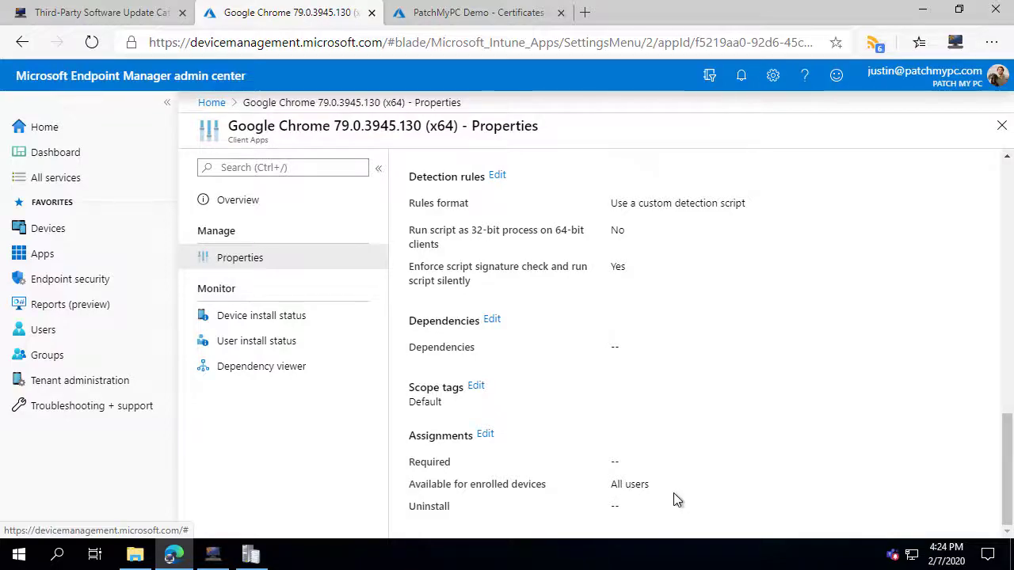
left_click_drag(674, 500, 579, 491)
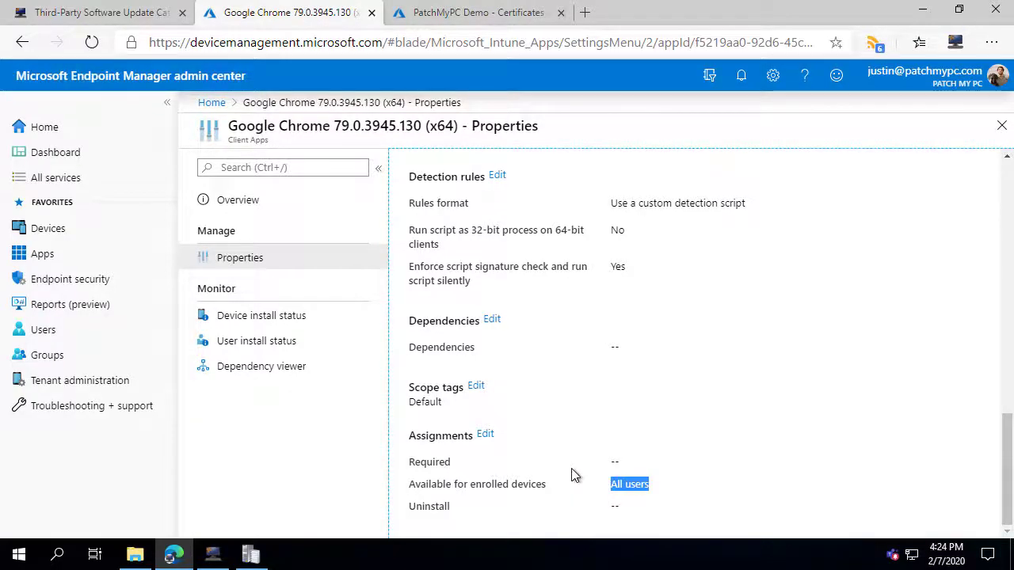
Show All apps and widen the Name column to read Chrome, Earth Pro and Edge.
left_click(56, 257)
left_click(224, 226)
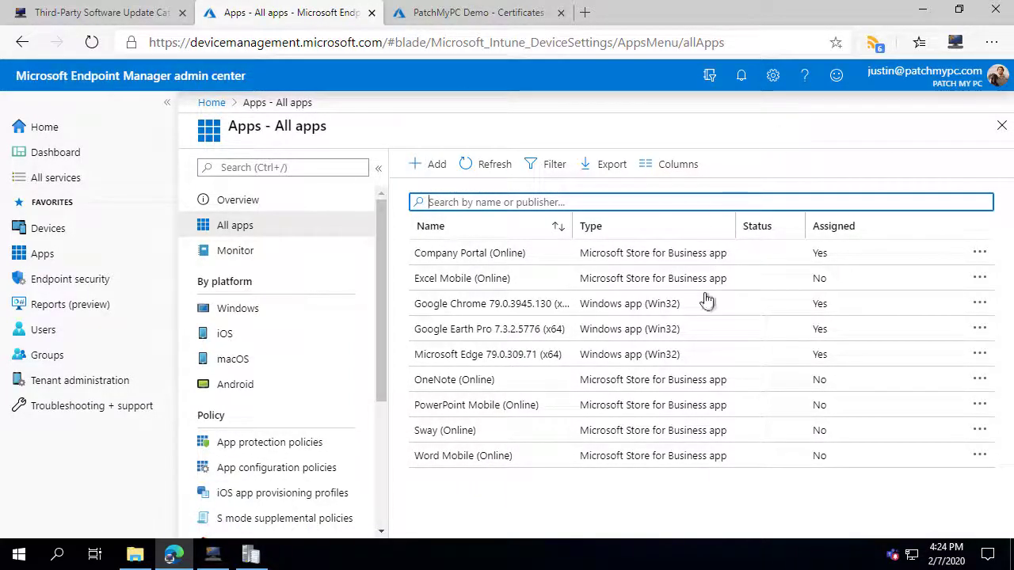
left_click_drag(570, 226, 610, 235)
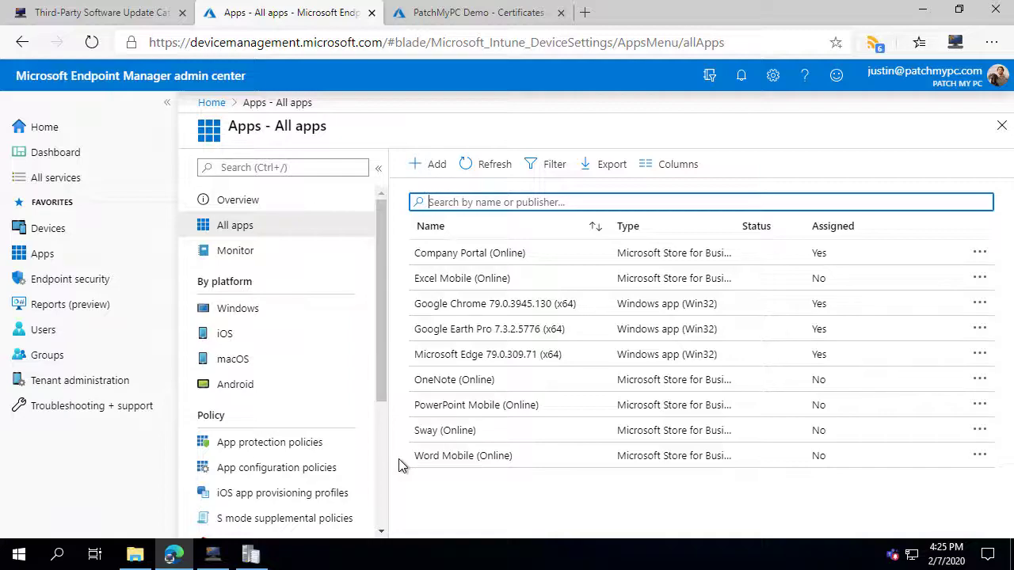
key("alt+Tab")
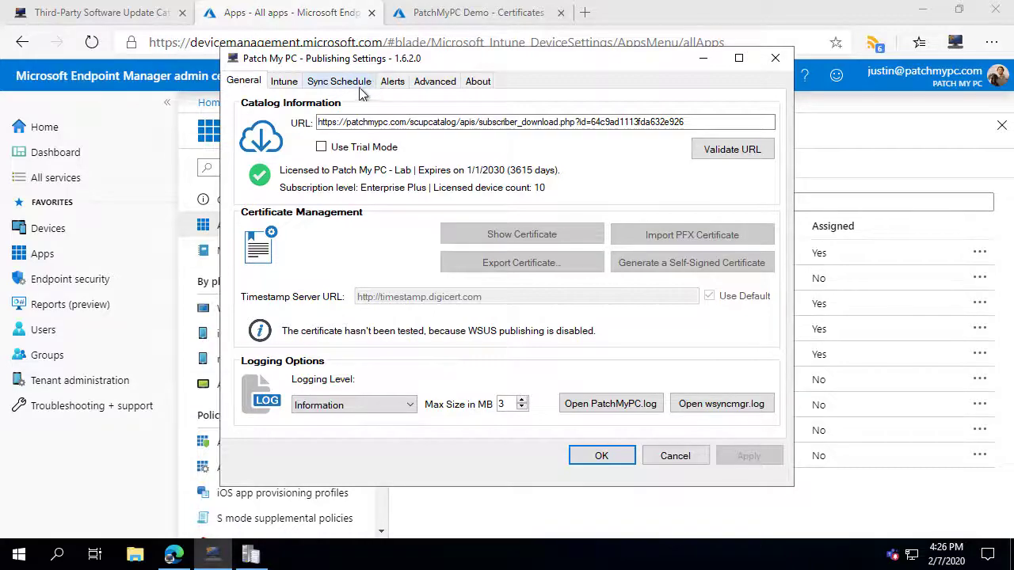
Enable Microsoft Teams reports with the pasted webhook URL and send a test alert.
left_click(393, 82)
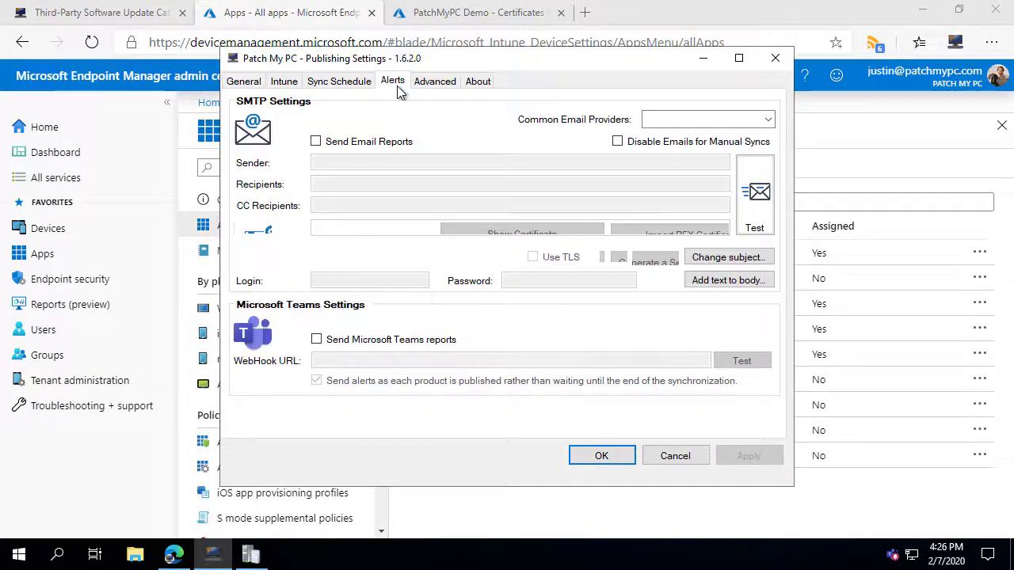
left_click(358, 340)
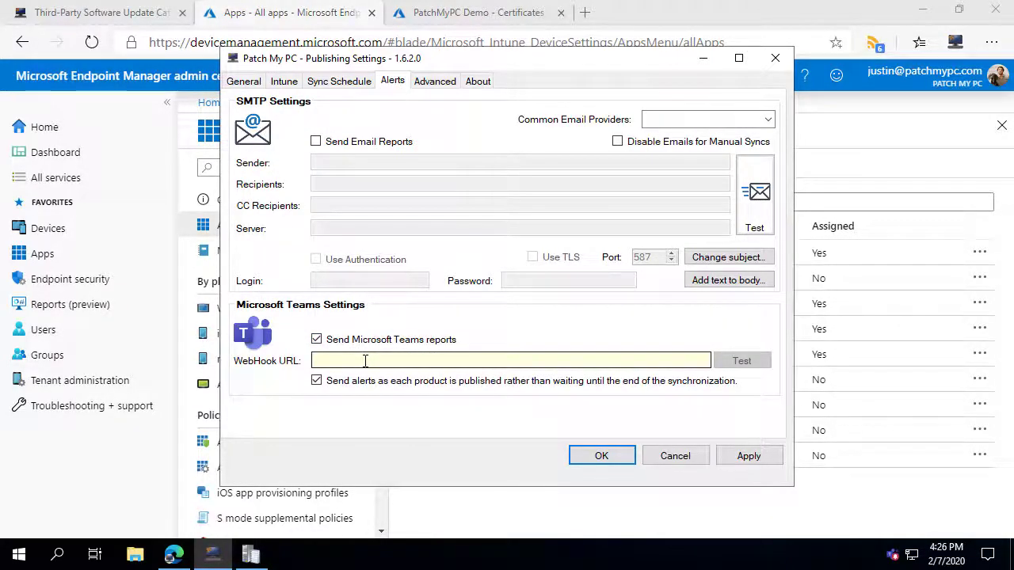
left_click(365, 362)
key("ctrl+v")
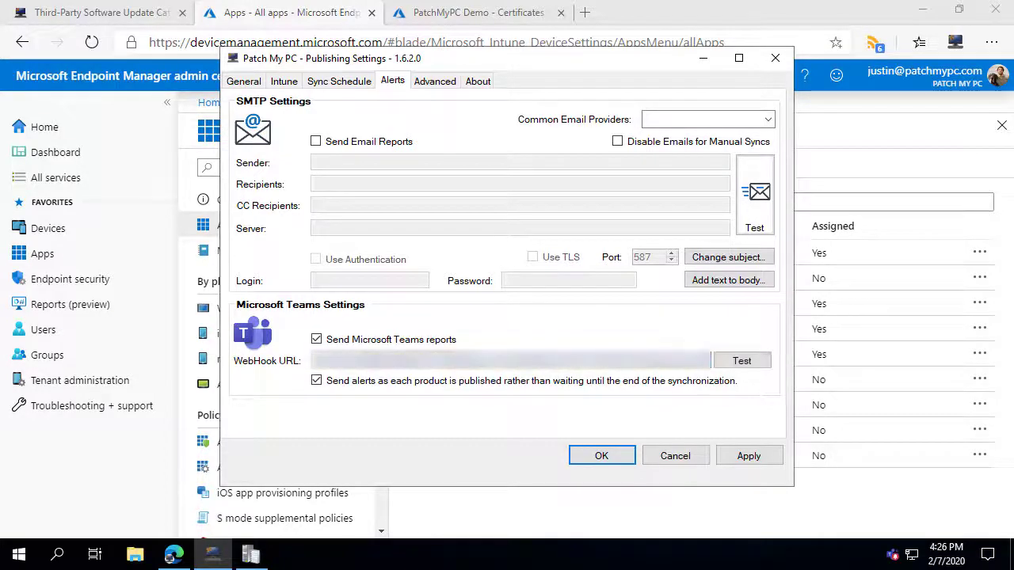
left_click(739, 360)
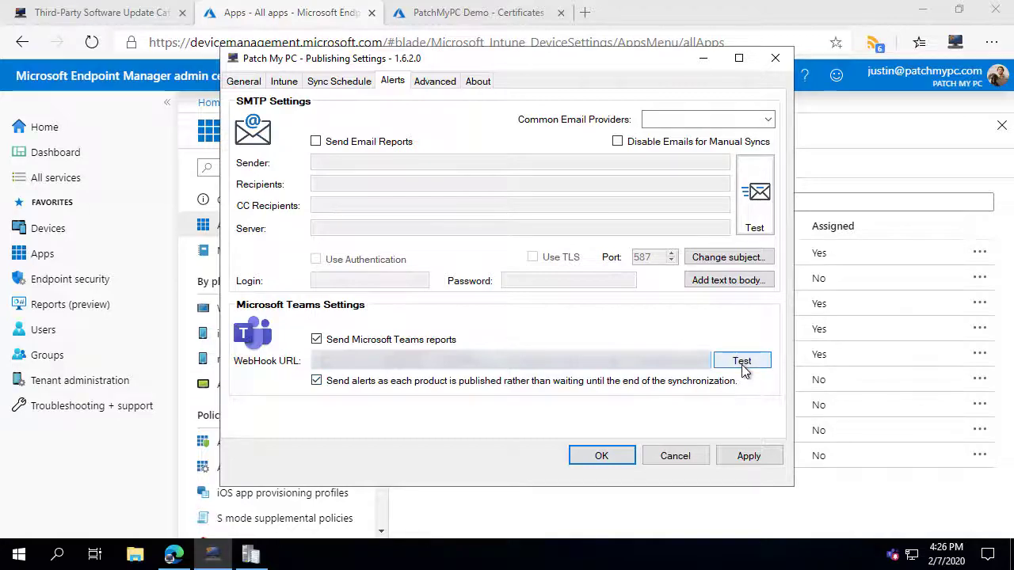
left_click(744, 365)
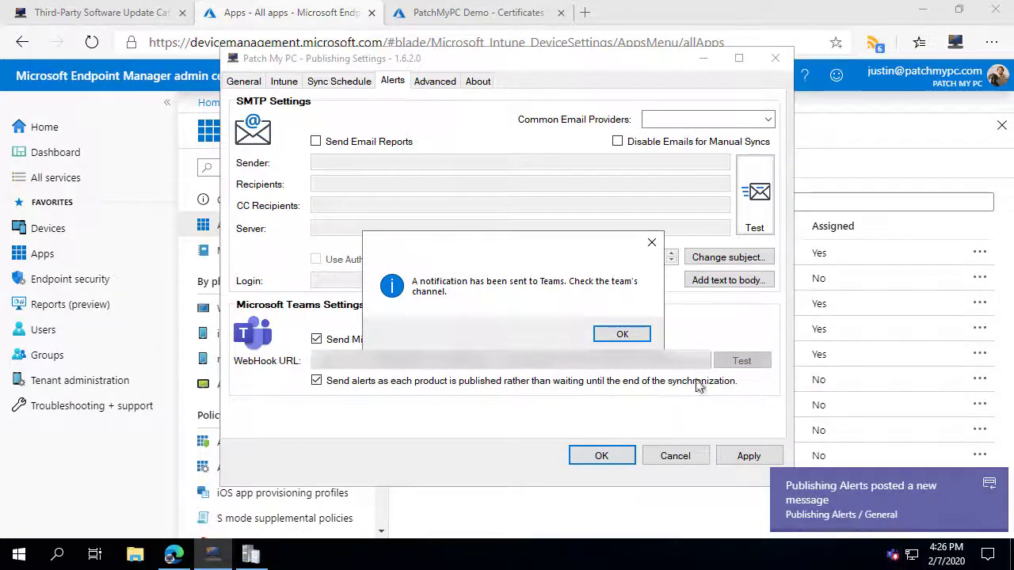
Confirm the test alert arrived in the Teams channel and apply the alert settings.
left_click(883, 507)
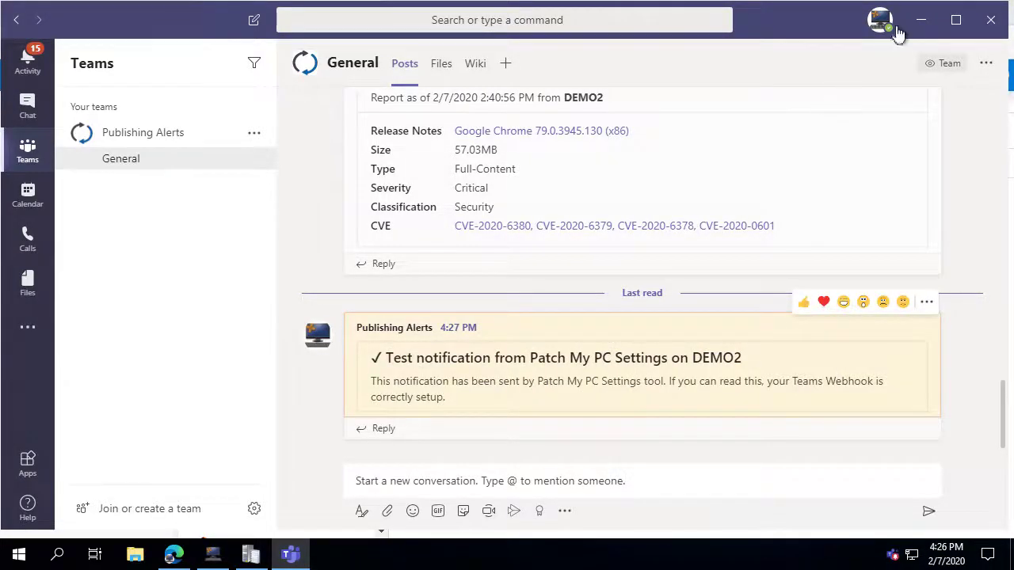
left_click(921, 22)
left_click(619, 335)
left_click(748, 455)
left_click(333, 82)
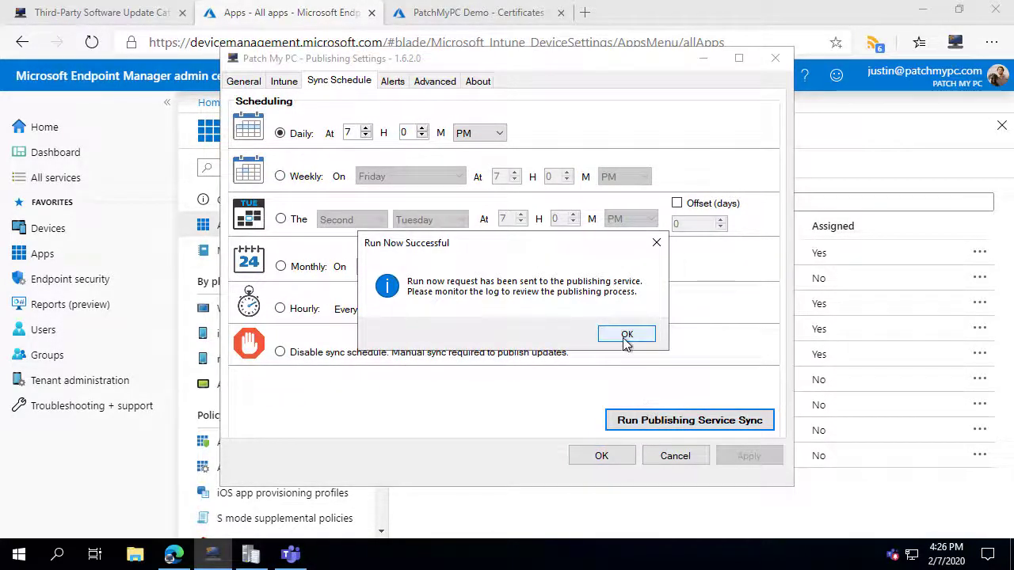
In CMTrace, inspect the PatchMyPC.log entry updating Chrome 79.0.3945.130 to 80.0.3987.87.
left_click(627, 336)
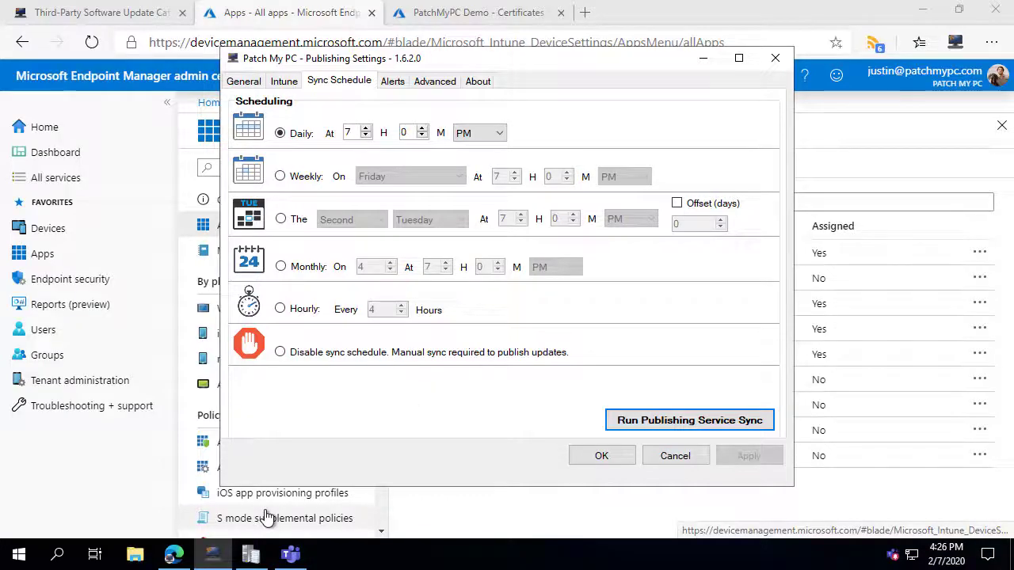
key("alt+Tab")
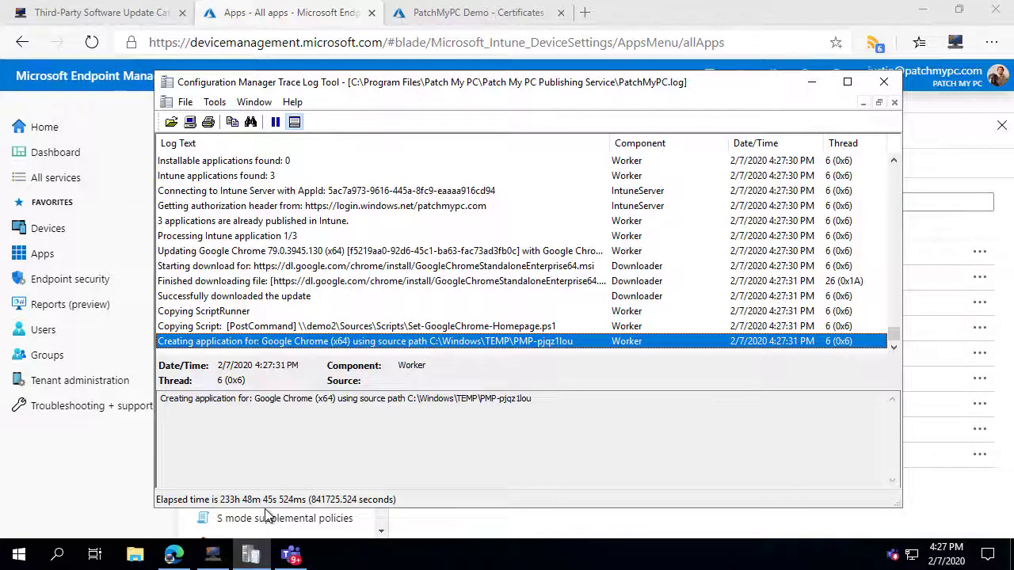
left_click(285, 256)
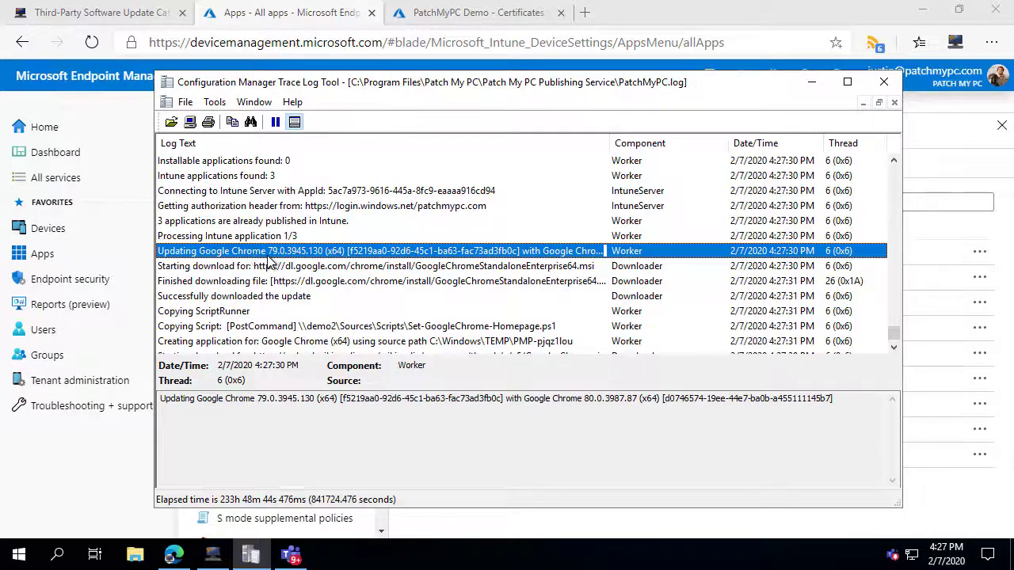
left_click_drag(315, 400, 258, 400)
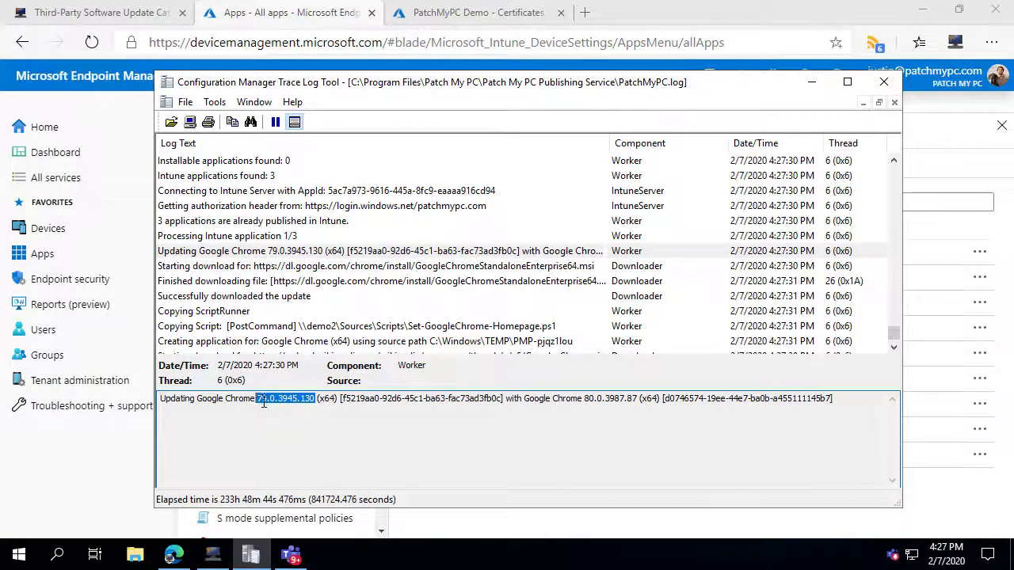
left_click(265, 418)
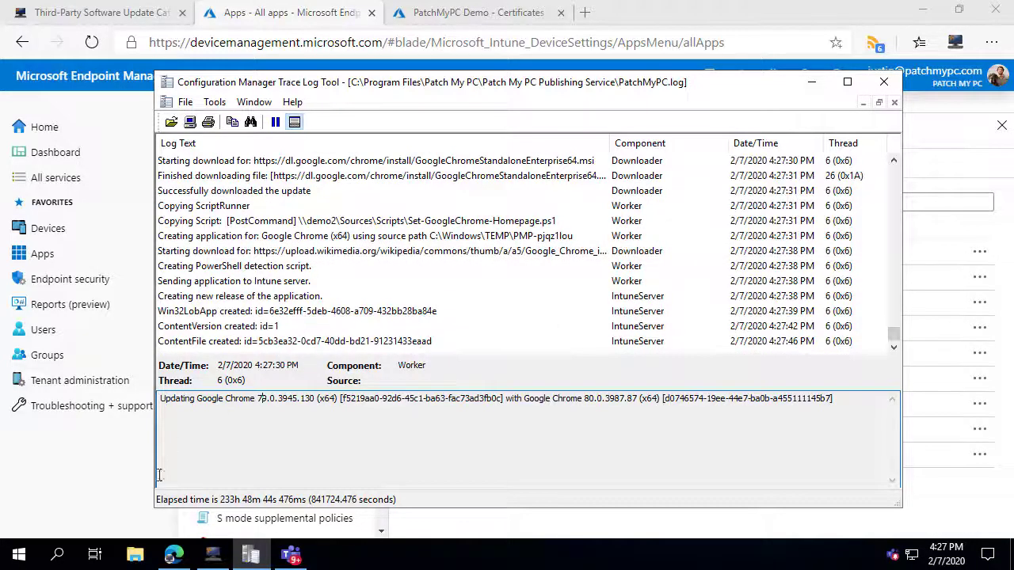
left_click(94, 493)
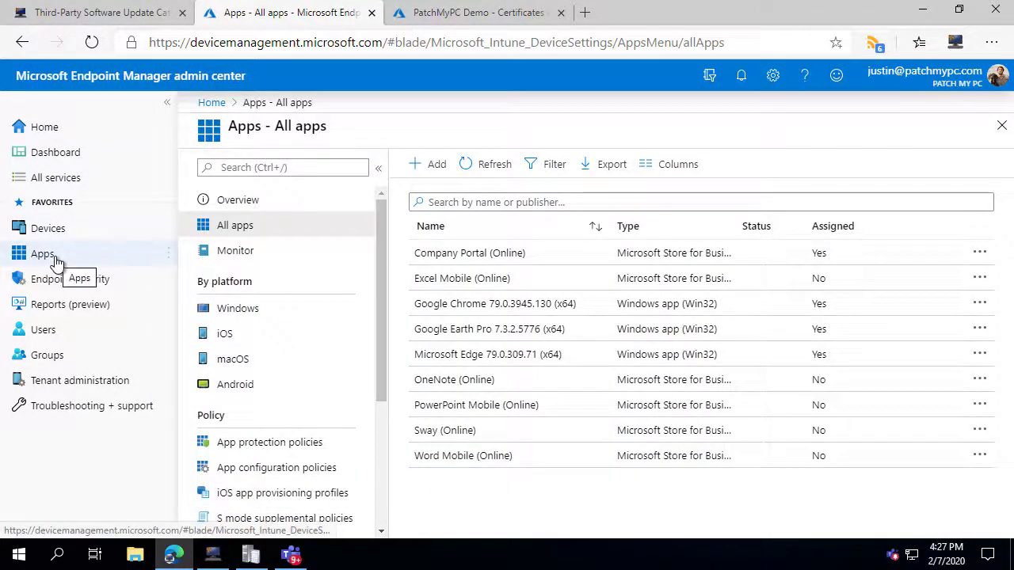
Refresh All apps and outline the new Google Chrome 80.0.3987.87 (x64) row.
left_click(92, 41)
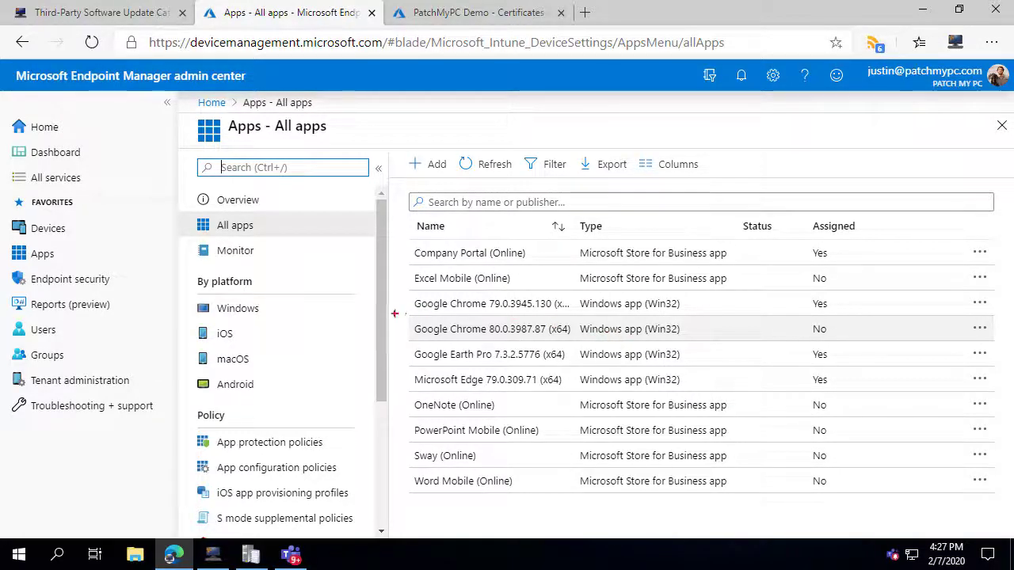
mouse_move(403, 317)
left_mouse_down()
mouse_move(702, 341)
mouse_move(870, 340)
left_mouse_up()
key("Escape")
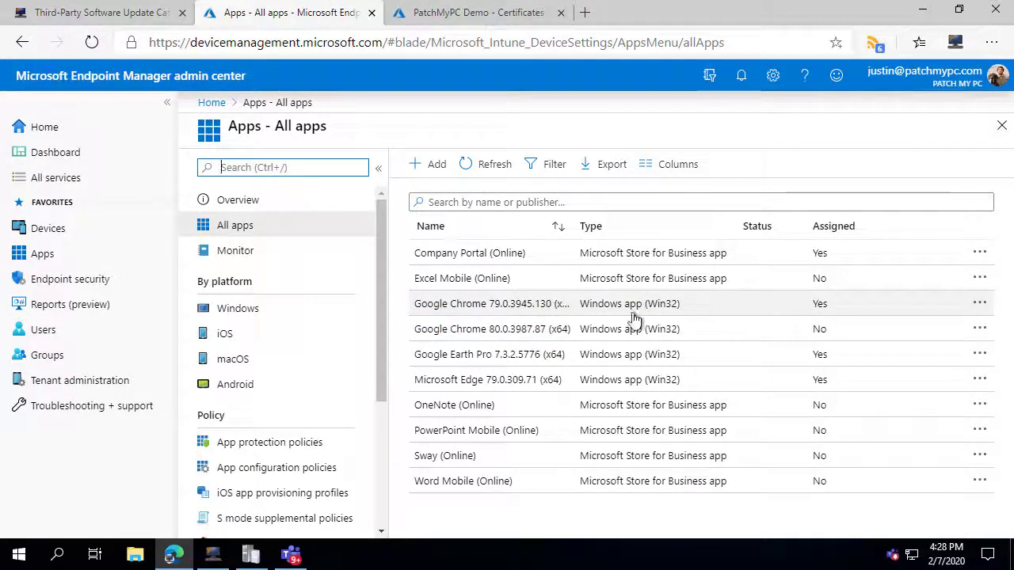
Check the log entries moving the assignment, then refresh to see Chrome 79.0.3945.130 unassigned.
left_click(251, 558)
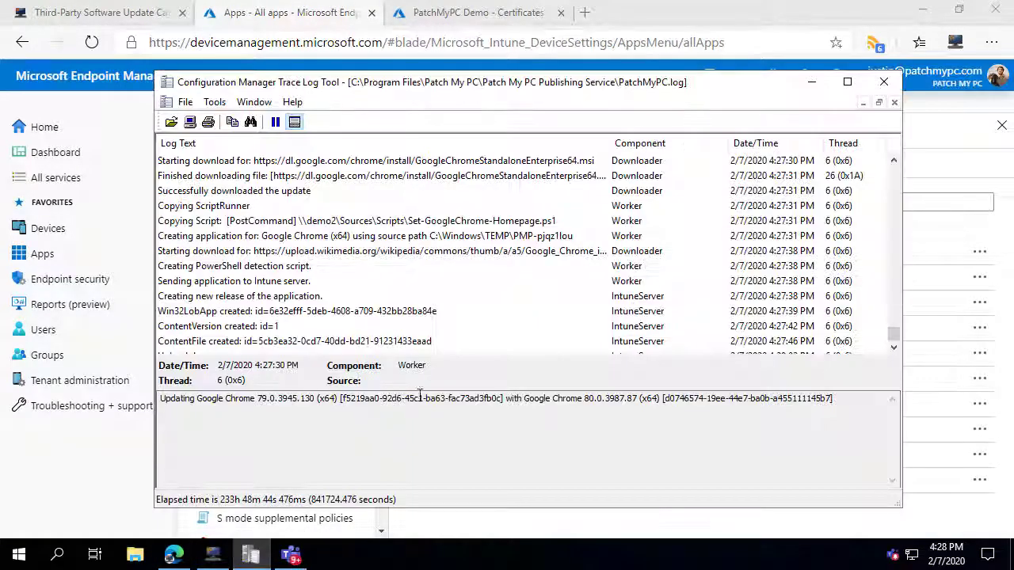
left_click(410, 290)
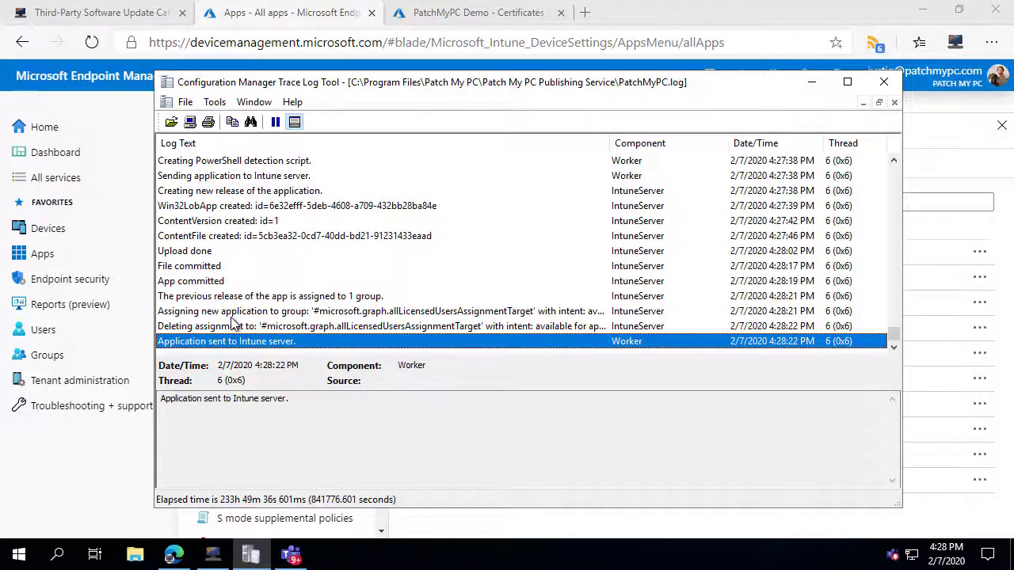
left_click(231, 313)
left_click_drag(782, 401, 454, 386)
left_click(325, 328)
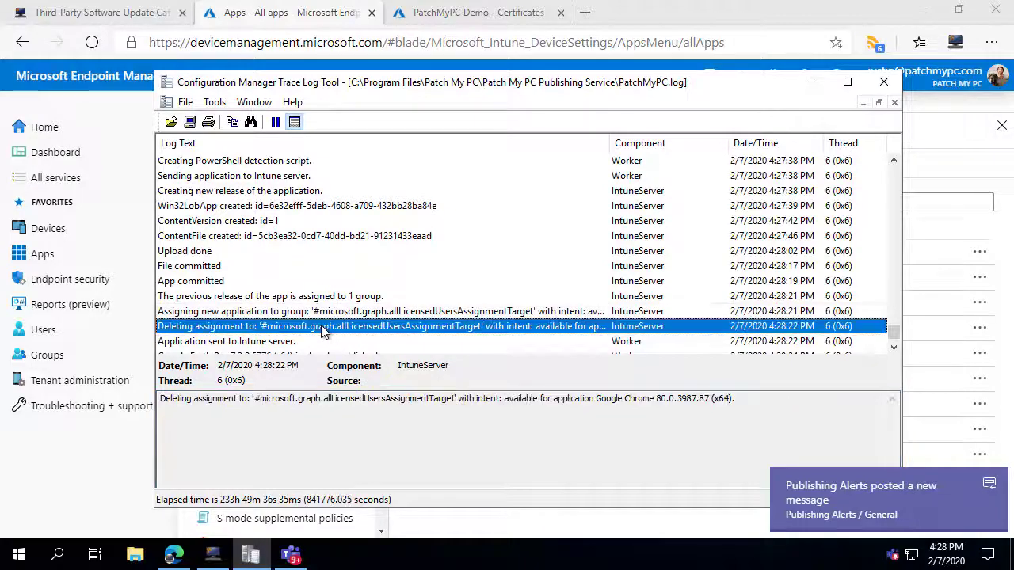
left_click(811, 83)
left_click(92, 41)
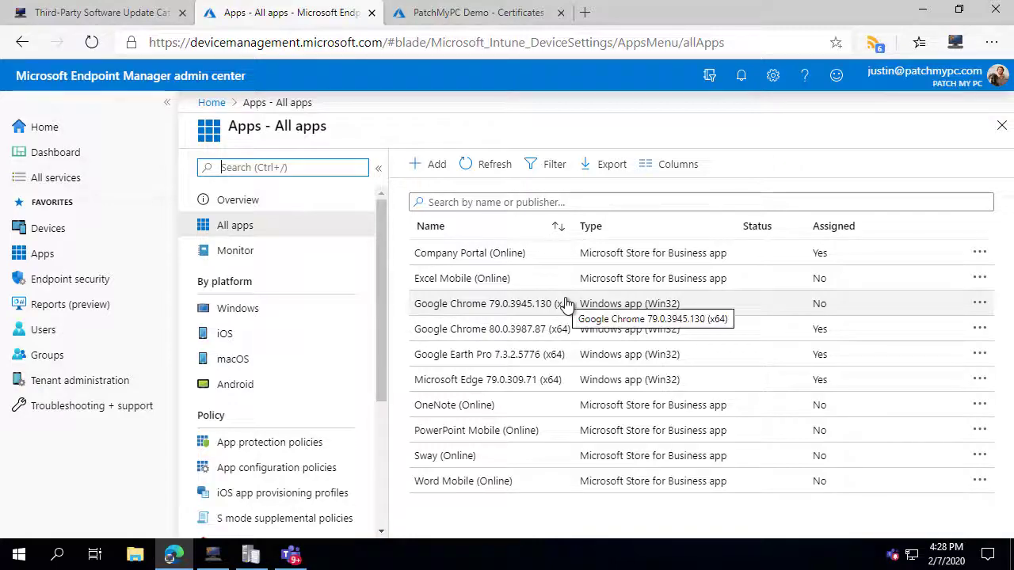
Open the Chrome 80.0.3987.87 release notes and CVE-2020-6410 details from the Teams Critical alert.
left_click(292, 555)
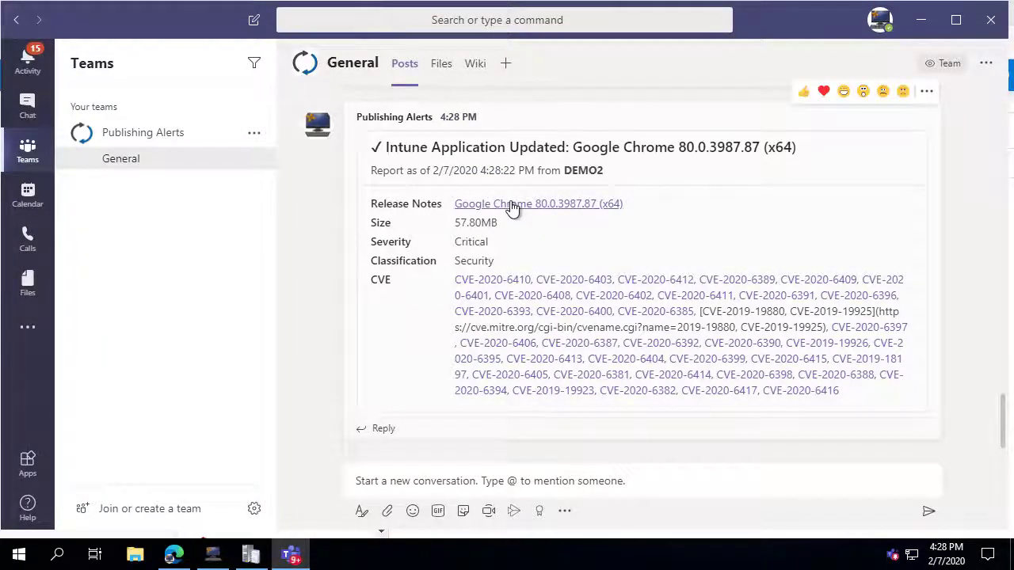
left_click_drag(386, 146, 485, 155)
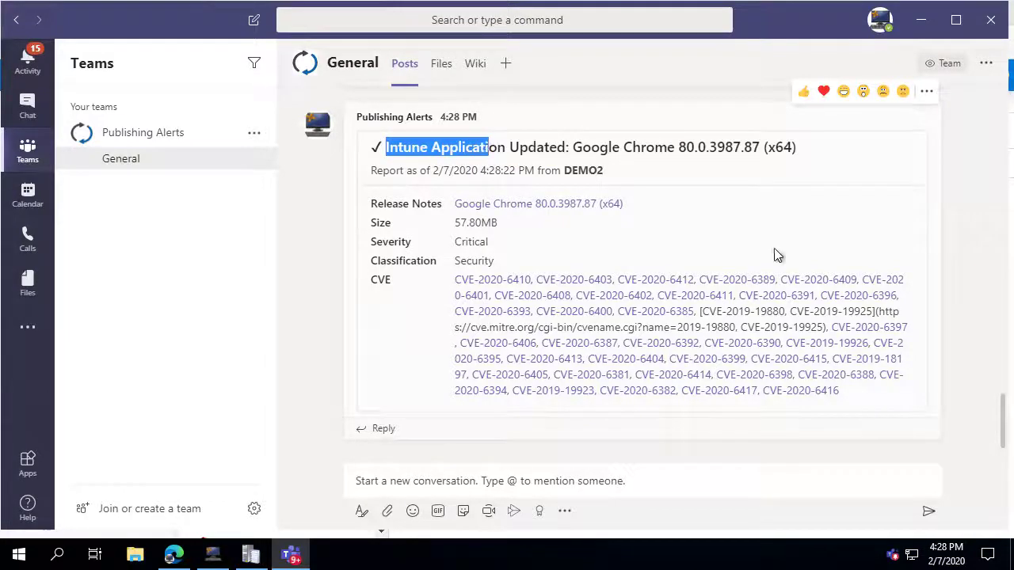
left_click(742, 249)
left_click(571, 206)
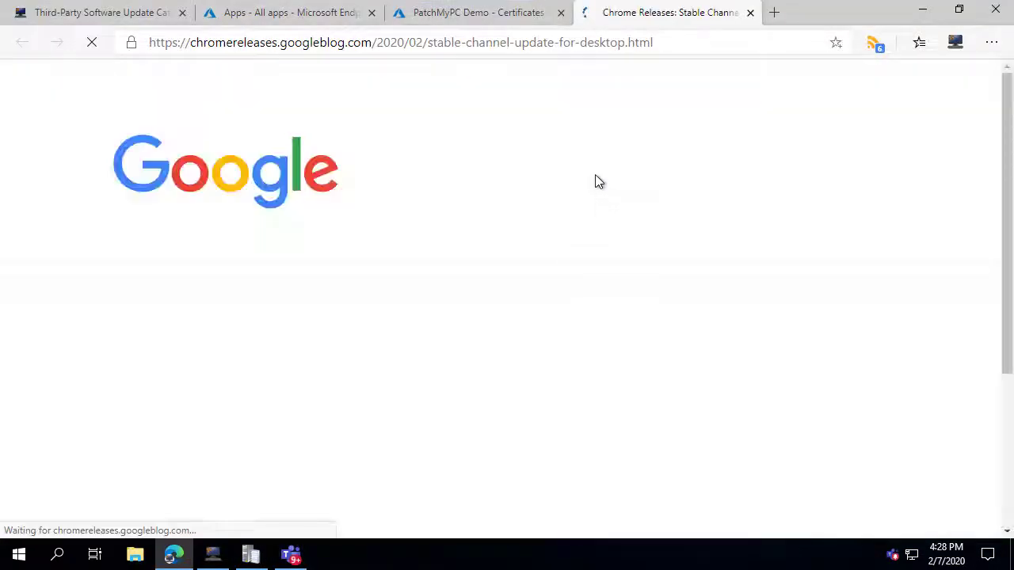
left_click(922, 9)
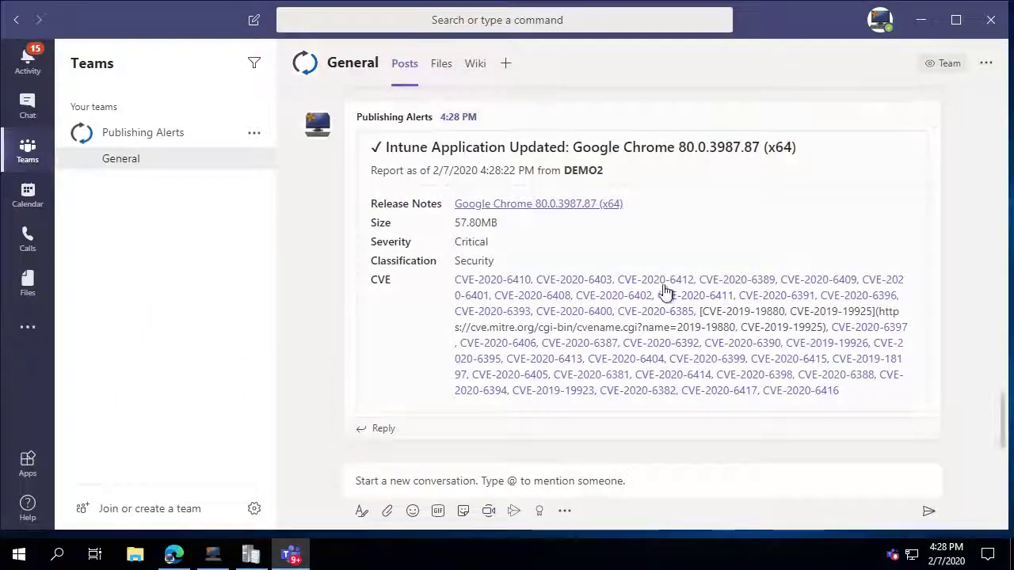
key("super+d")
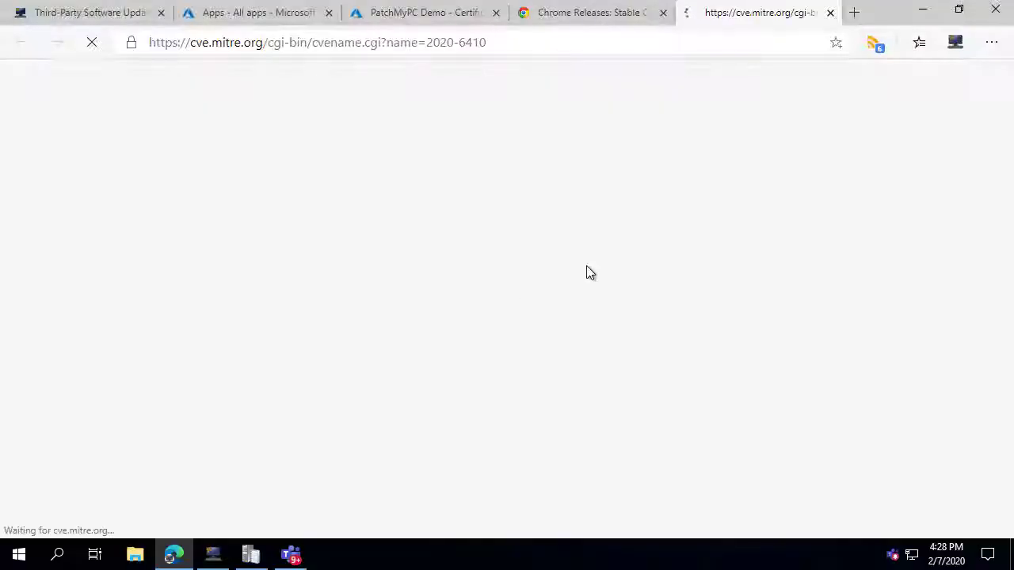